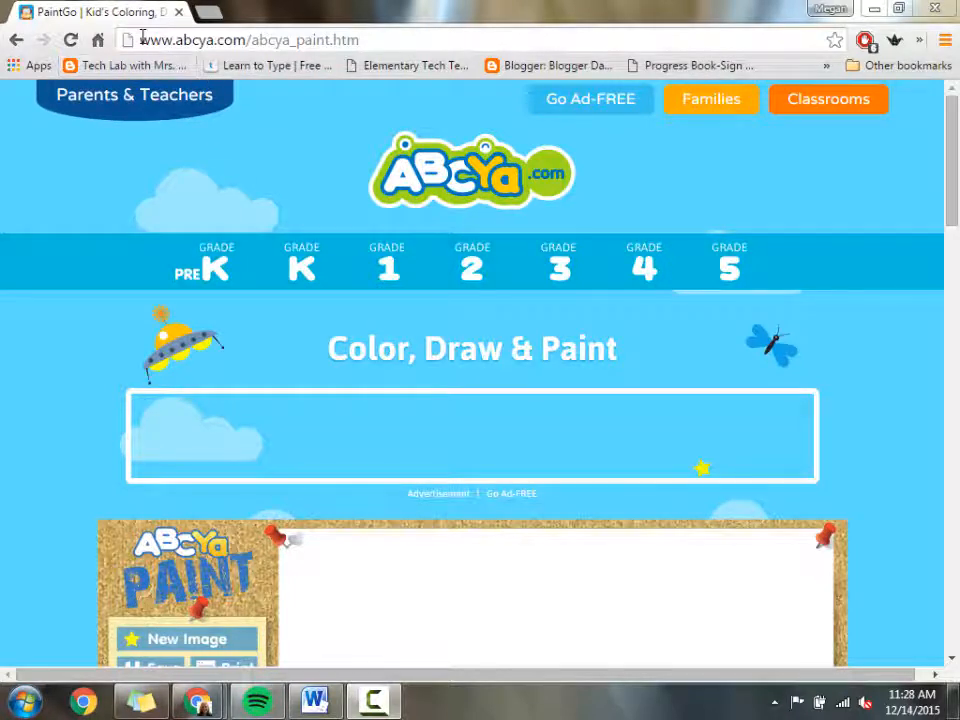
- Open the bookmarked tech lab class blog in a new browser tab and look over its front page
left_click_drag(137, 38, 381, 38)
left_click(381, 40)
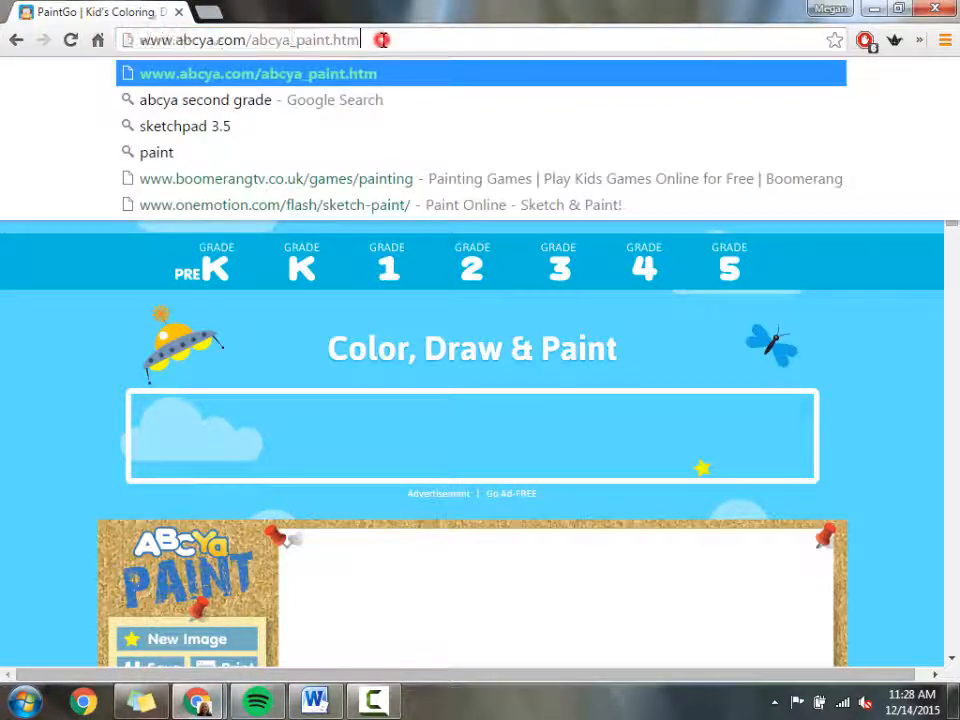
left_click(212, 12)
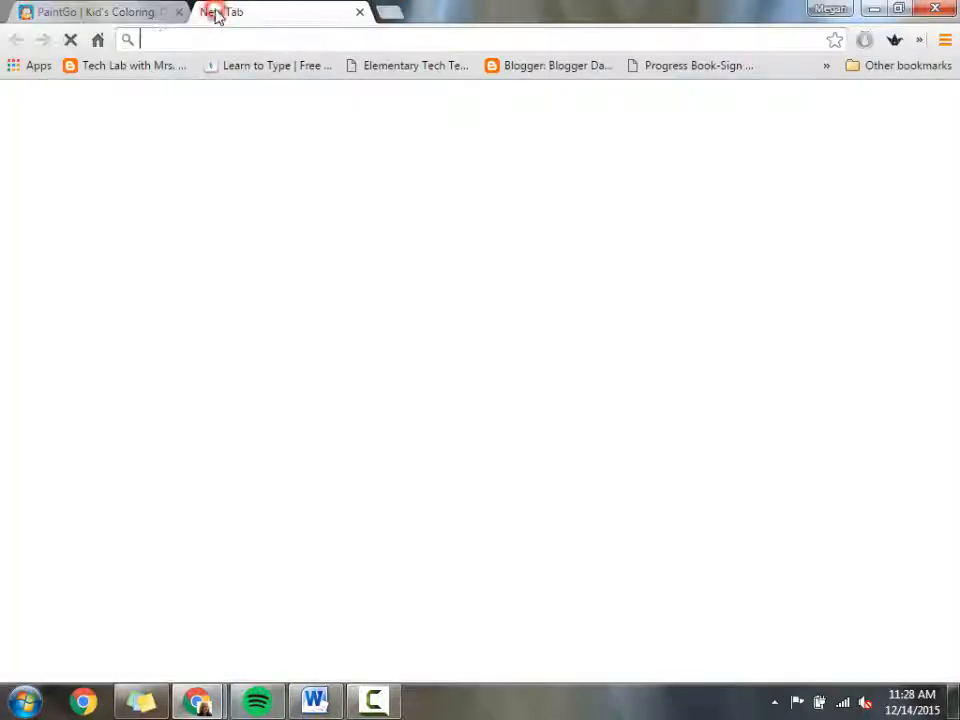
left_click(133, 68)
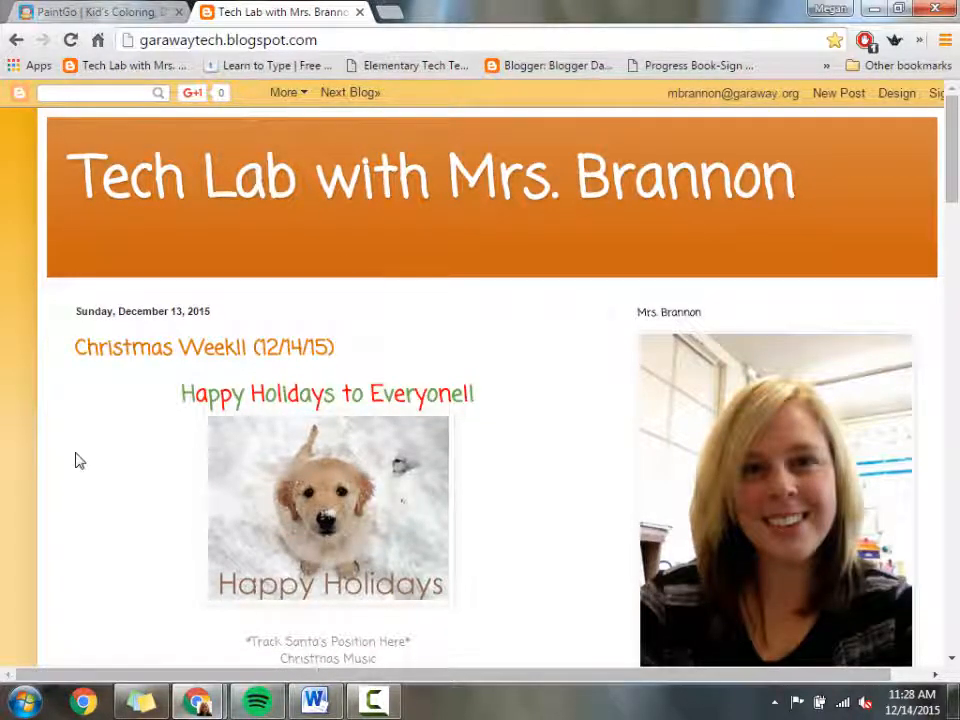
mouse_move(955, 125)
left_mouse_down()
mouse_move(955, 345)
mouse_move(955, 130)
left_mouse_up()
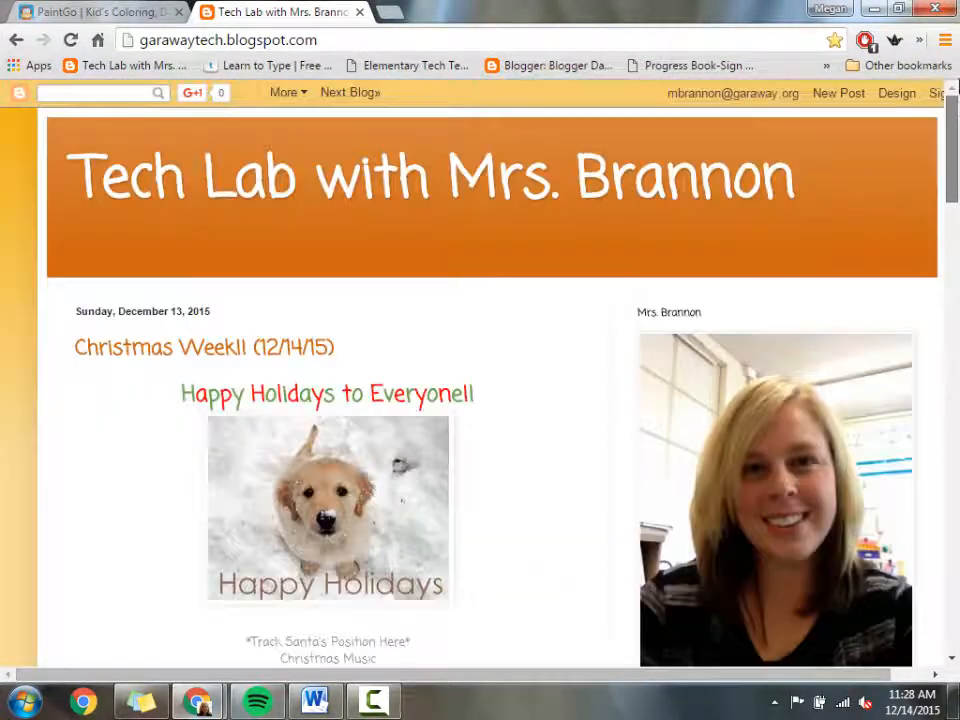
- Return to the ABCya Paint page and choose the pencil with the blue-violet color for drawing
left_click(45, 12)
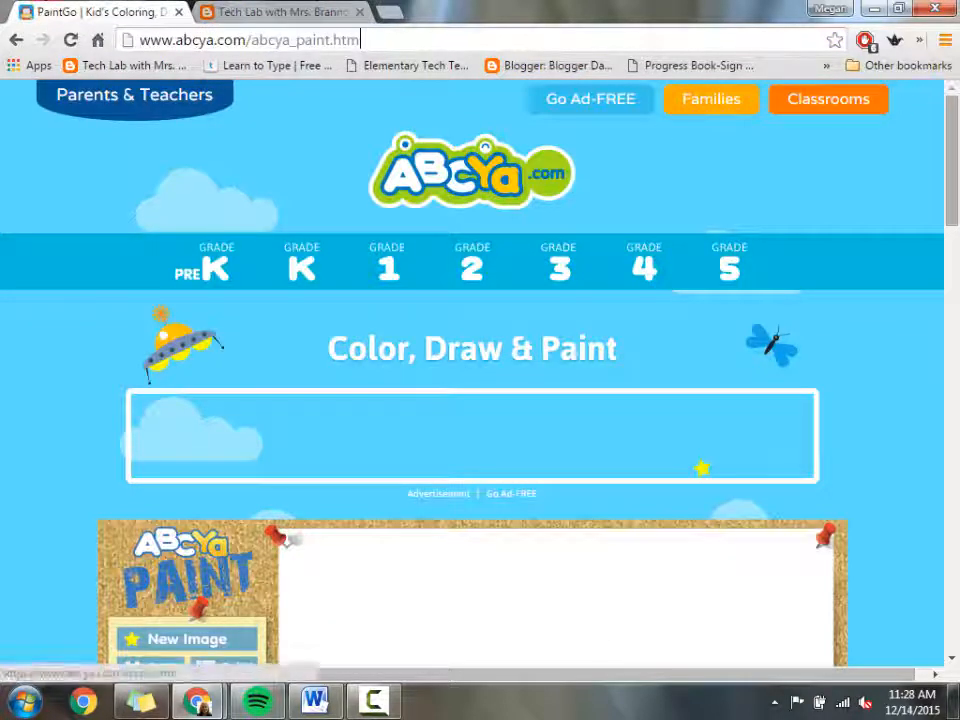
left_click_drag(955, 120, 955, 217)
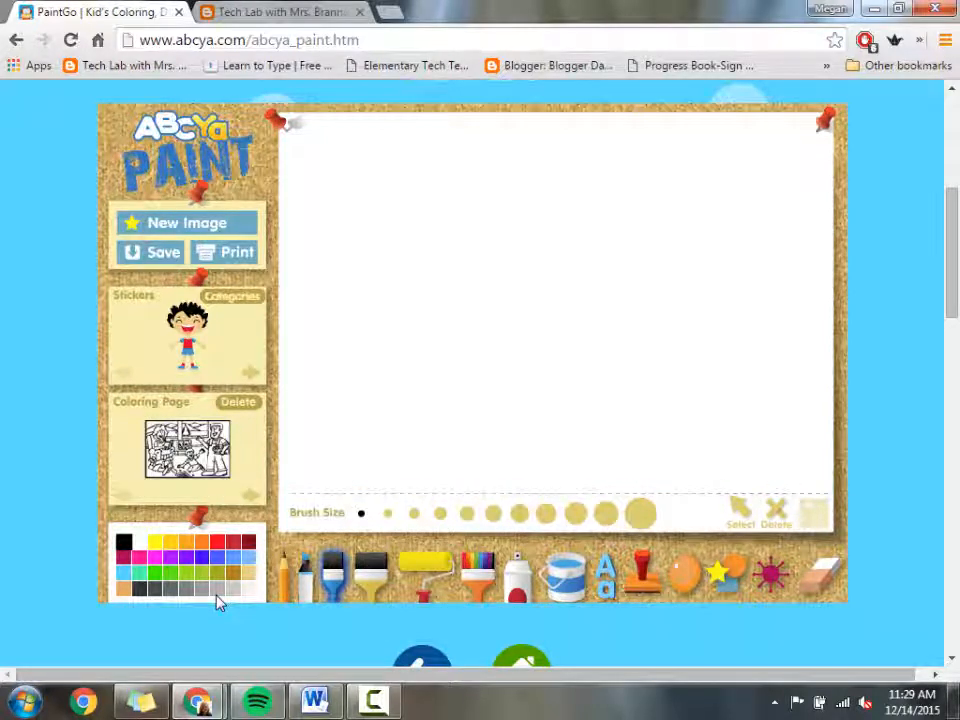
left_click(286, 582)
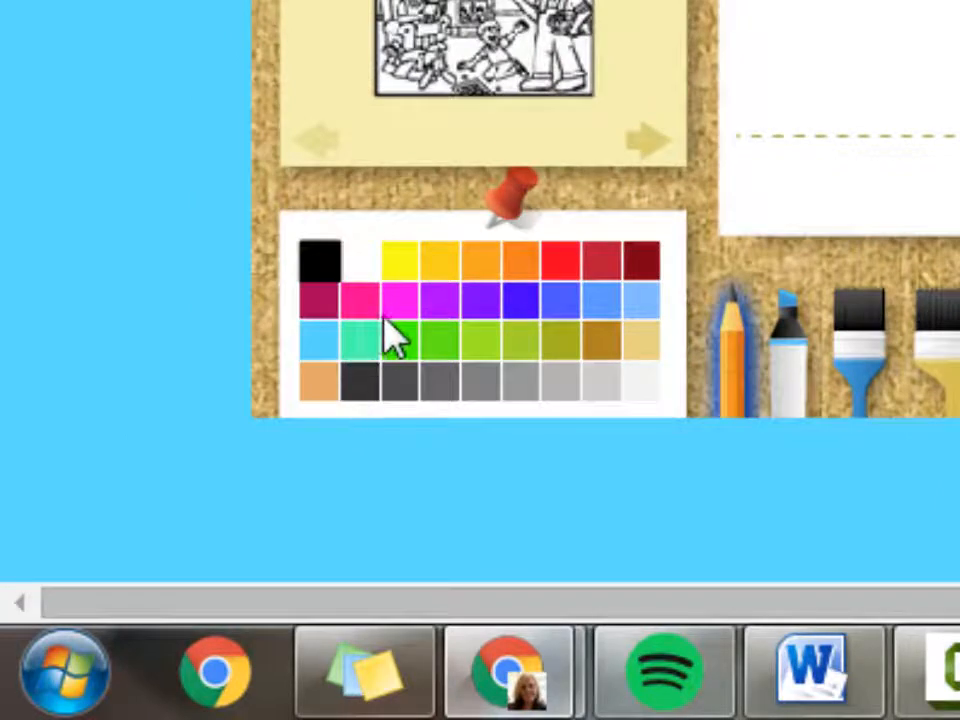
left_click(484, 302)
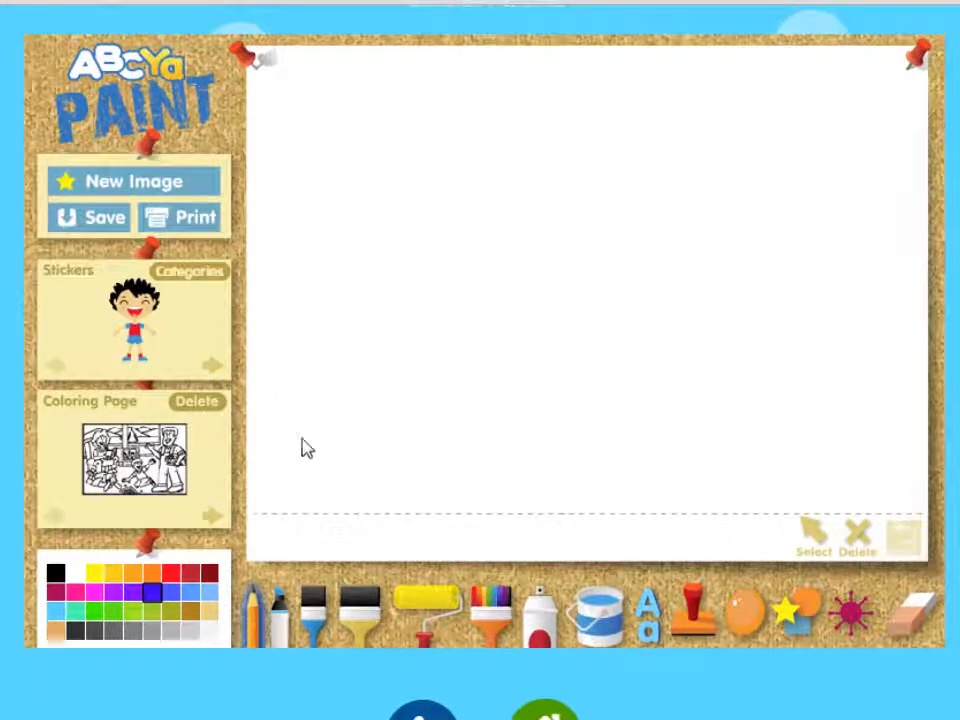
- Draw a wavy pencil line across the canvas and undo it after checking the Select and Delete tools
mouse_move(360, 355)
left_mouse_down()
mouse_move(412, 260)
mouse_move(472, 249)
mouse_move(546, 401)
mouse_move(596, 331)
mouse_move(565, 250)
mouse_move(607, 218)
mouse_move(657, 243)
mouse_move(662, 397)
left_mouse_up()
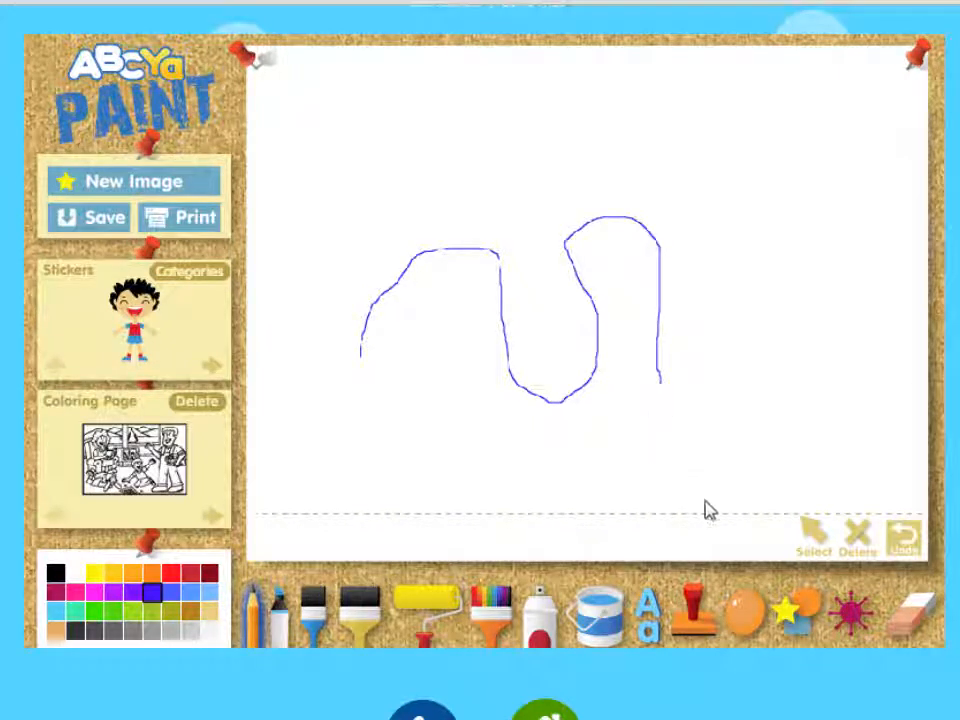
left_click(815, 540)
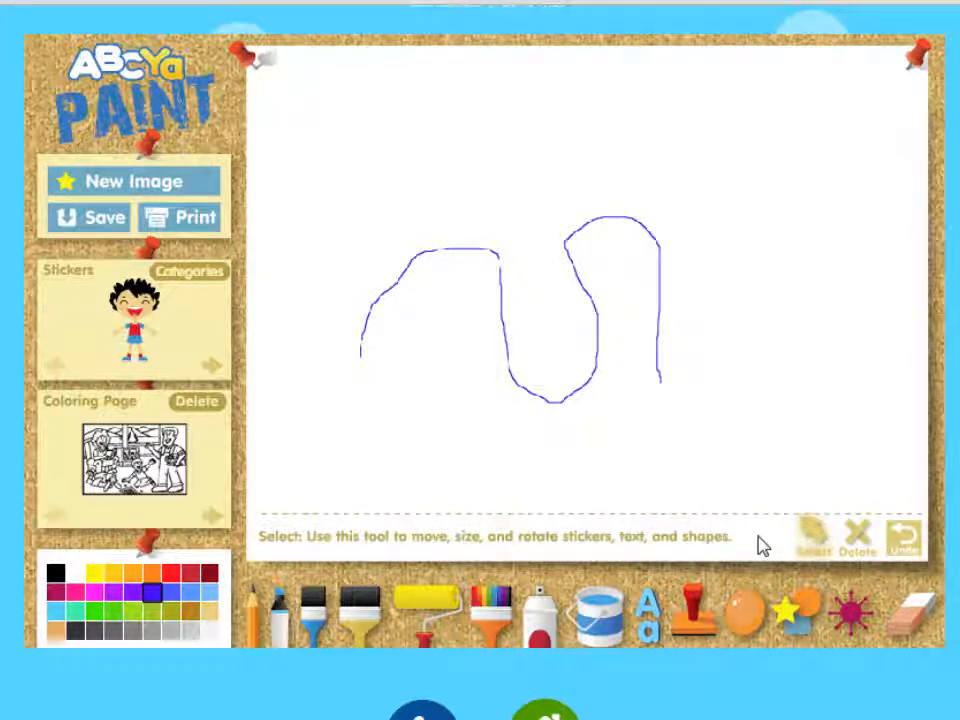
left_click(861, 538)
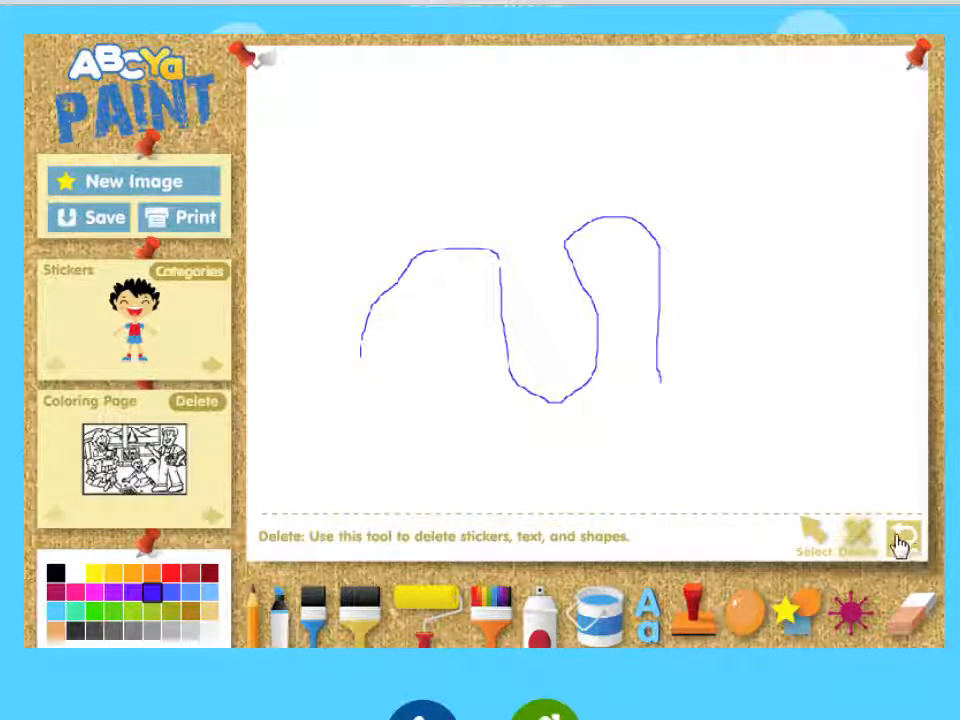
left_click(903, 542)
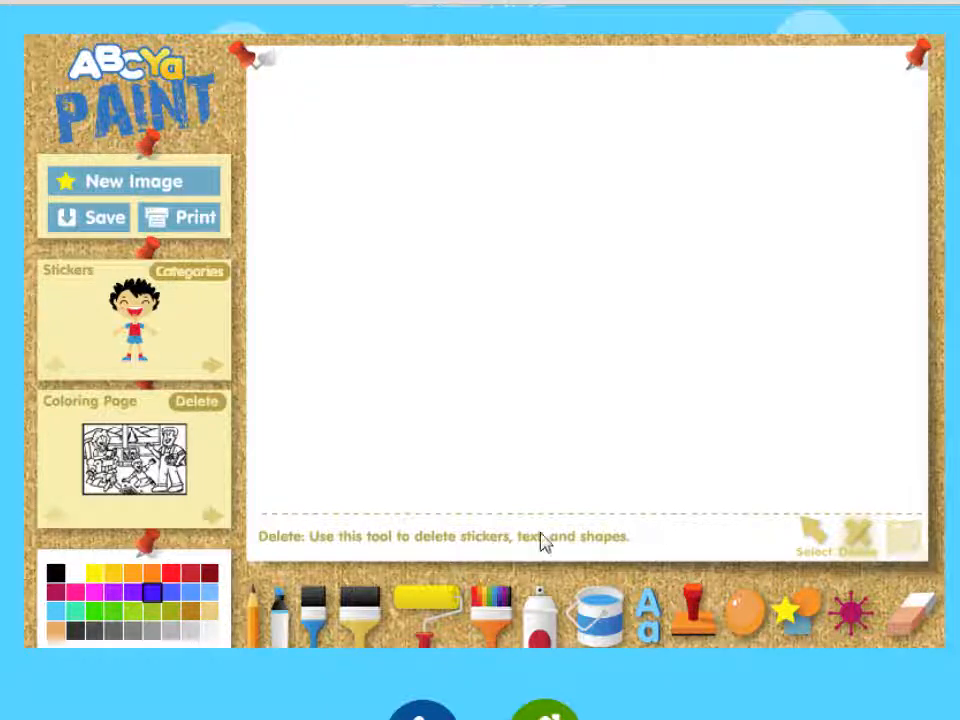
- Draw a two-humped line with the pencil and undo it
left_click(252, 622)
mouse_move(319, 332)
left_mouse_down()
mouse_move(365, 207)
mouse_move(403, 217)
mouse_move(407, 298)
mouse_move(425, 357)
mouse_move(453, 241)
mouse_move(520, 171)
mouse_move(550, 252)
mouse_move(562, 336)
left_mouse_up()
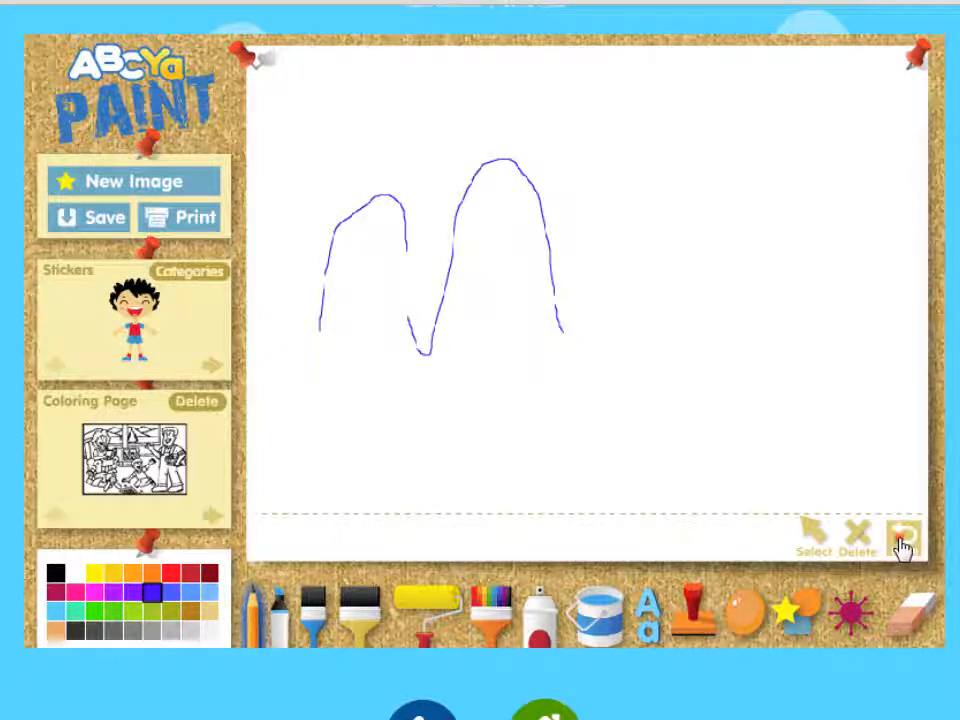
left_click(901, 540)
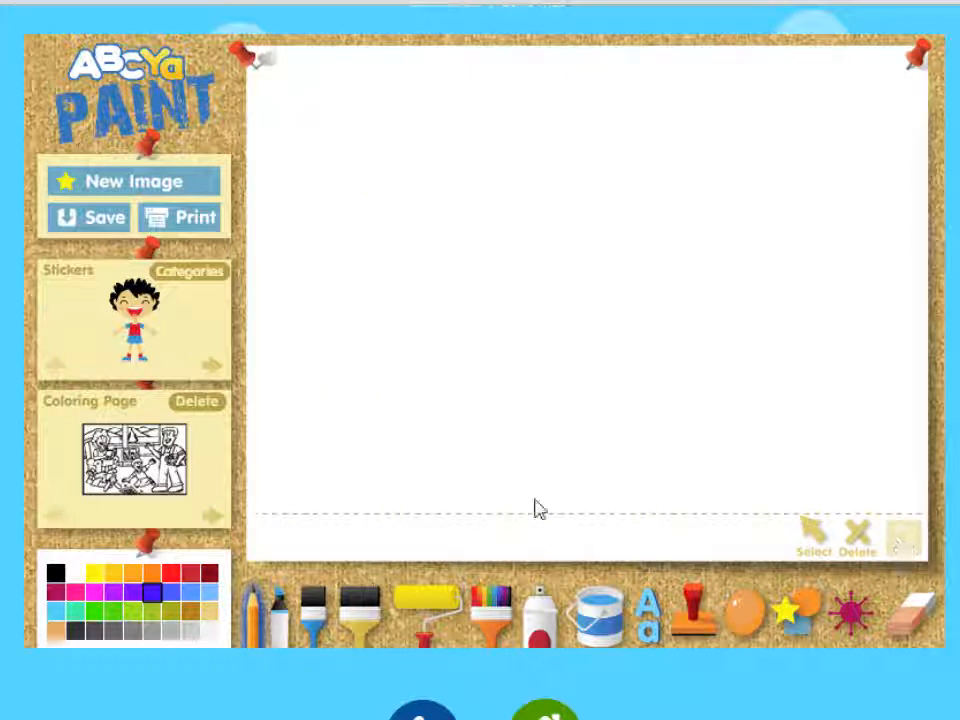
- Draw two vertical marker strokes side by side, a thin one at the smallest size and a thick one at the largest size
left_click(281, 627)
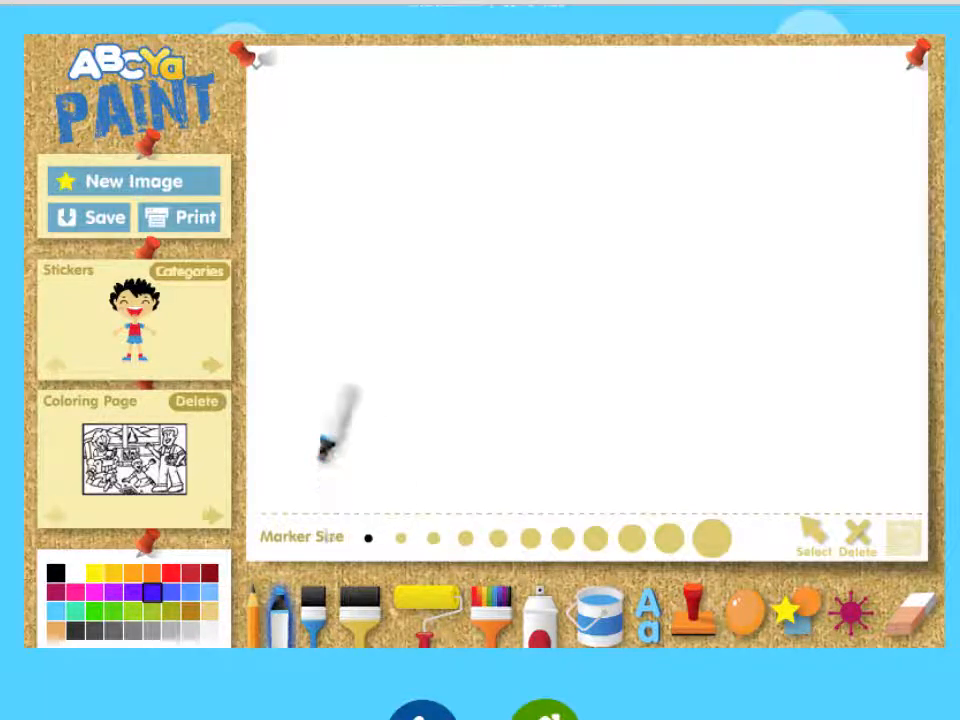
left_click_drag(322, 455, 337, 215)
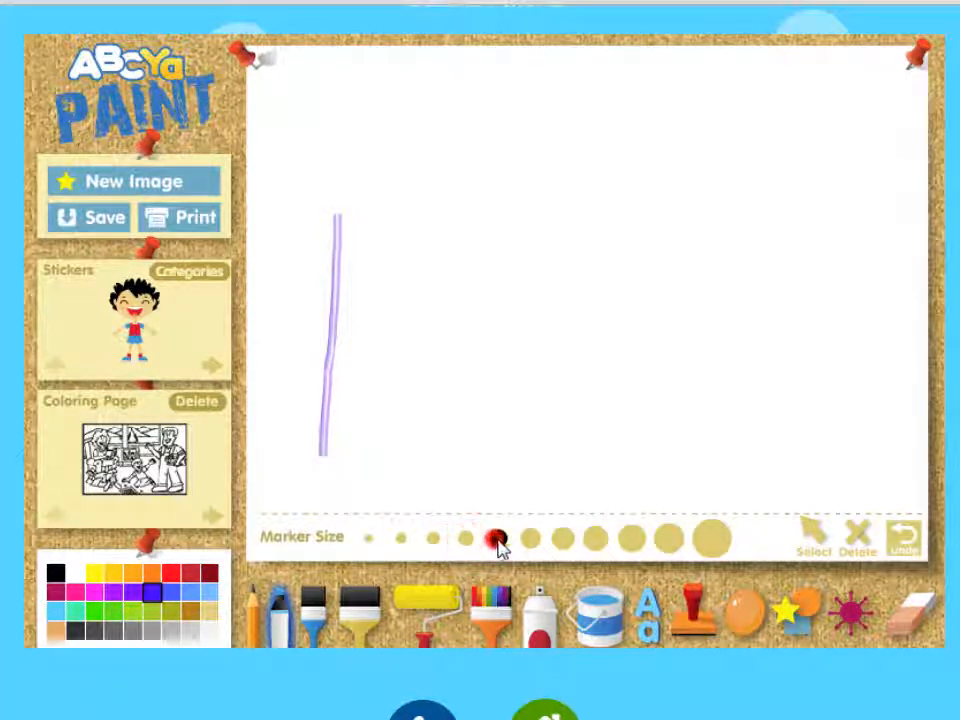
left_click(531, 539)
left_click(562, 539)
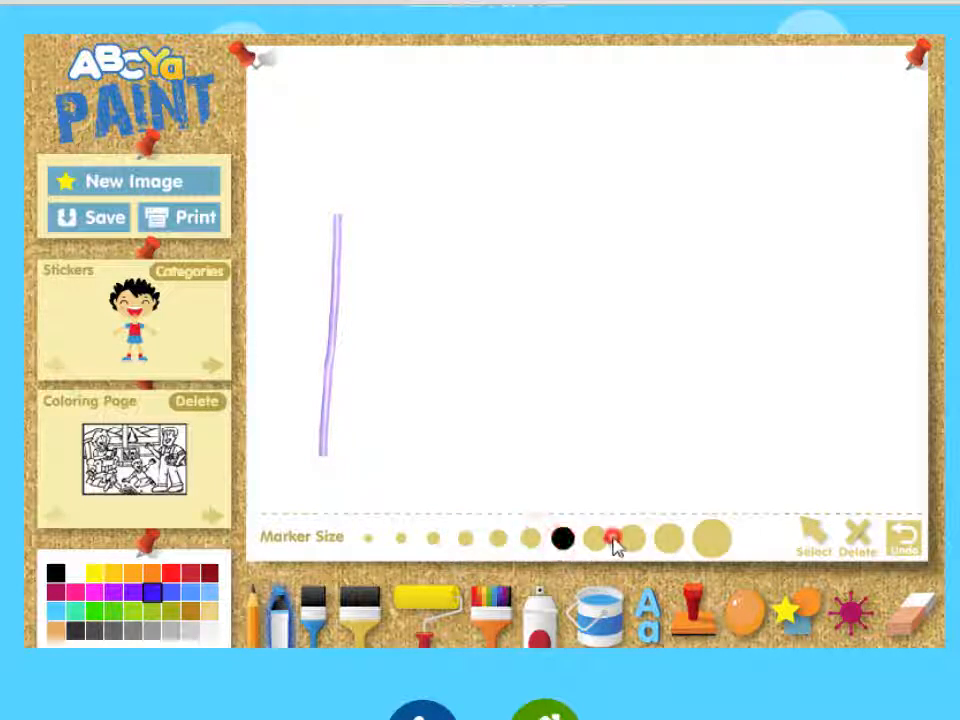
left_click(595, 539)
left_click(630, 539)
left_click(668, 539)
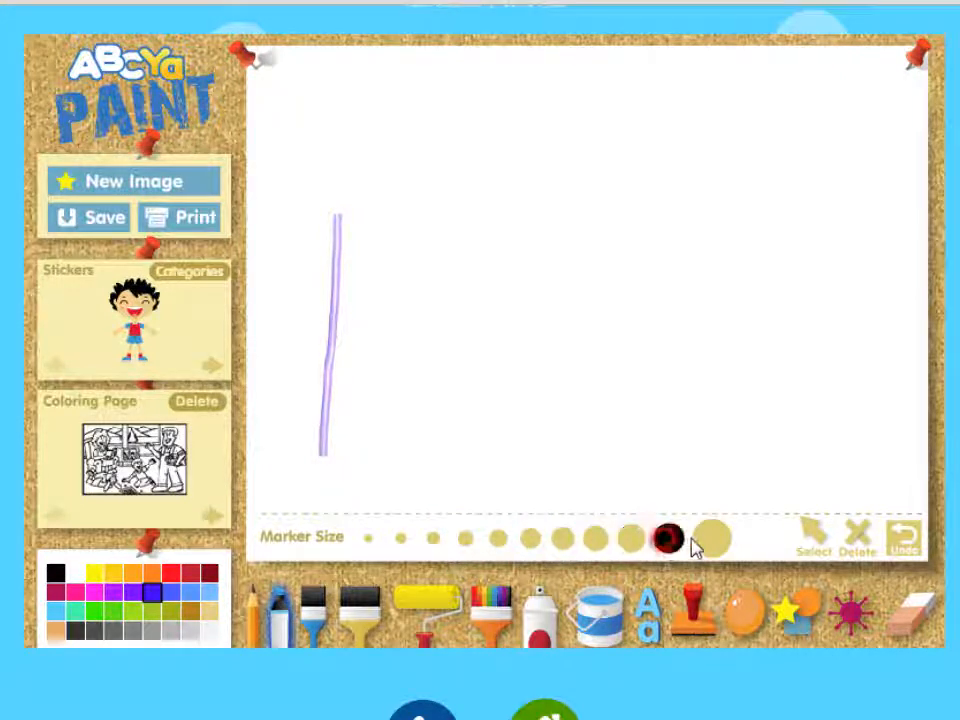
left_click(711, 539)
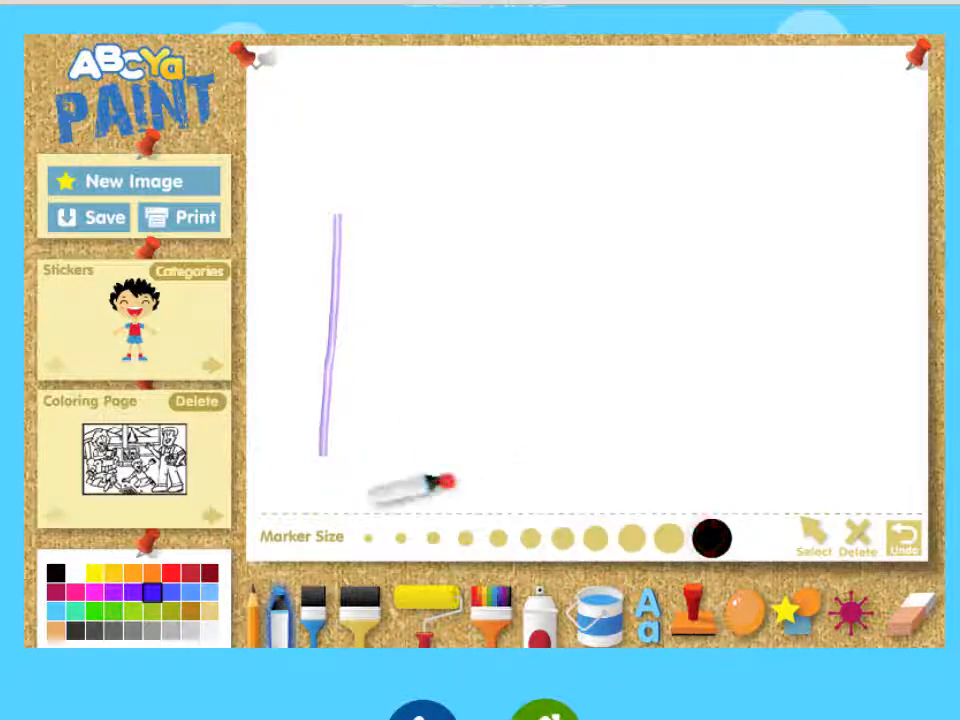
left_click_drag(447, 480, 448, 100)
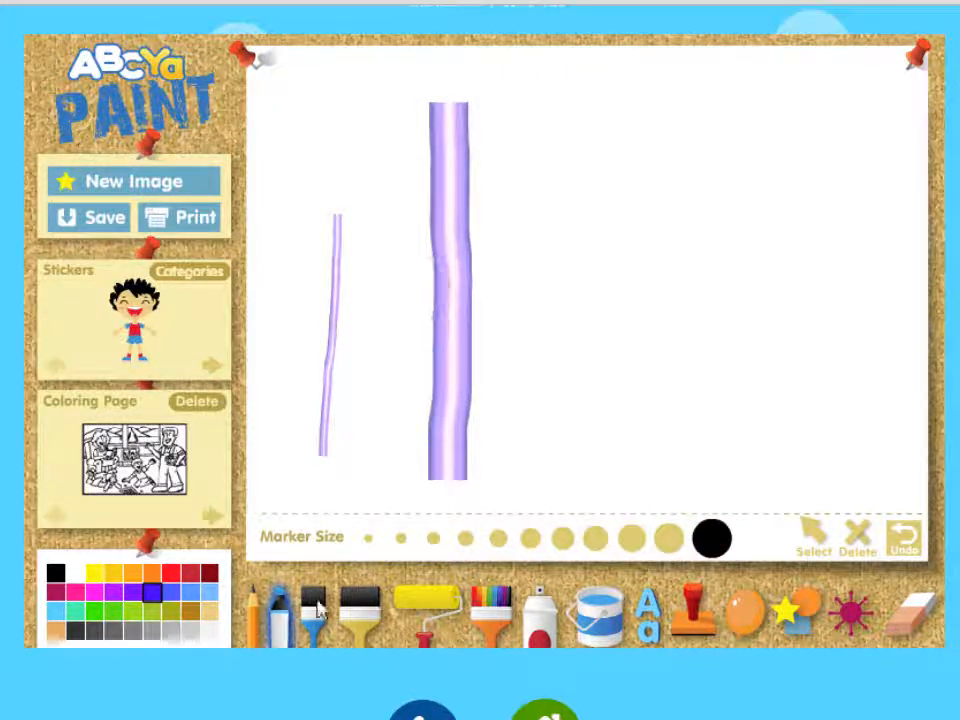
- Paint two vertical strokes at the second-largest brush size, one with the blue-handled brush and one with the yellow-handled brush
left_click(316, 612)
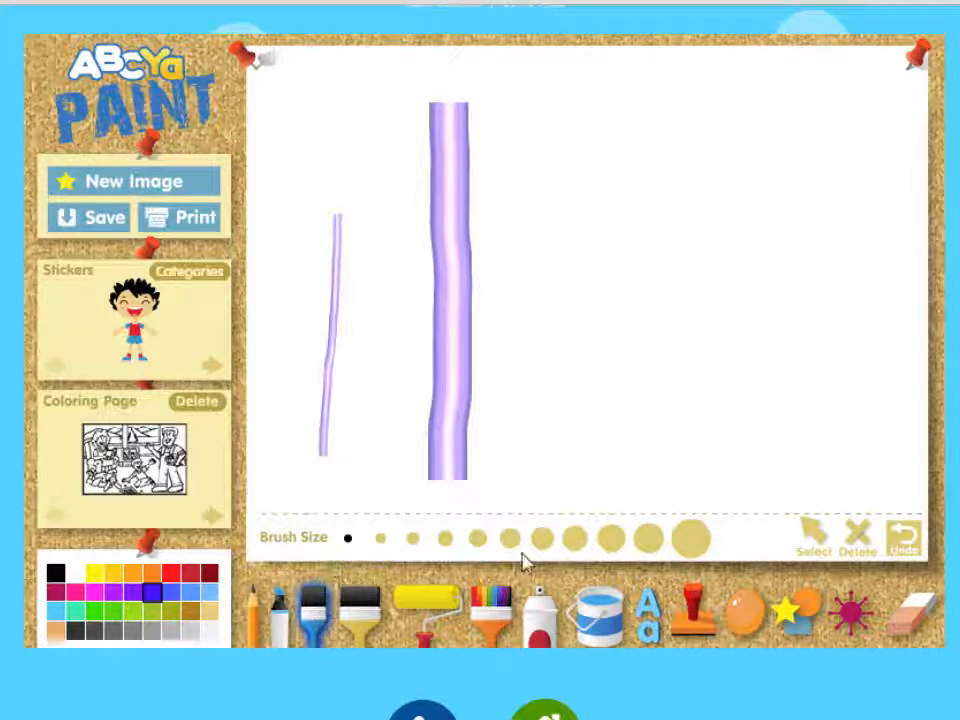
left_click(648, 539)
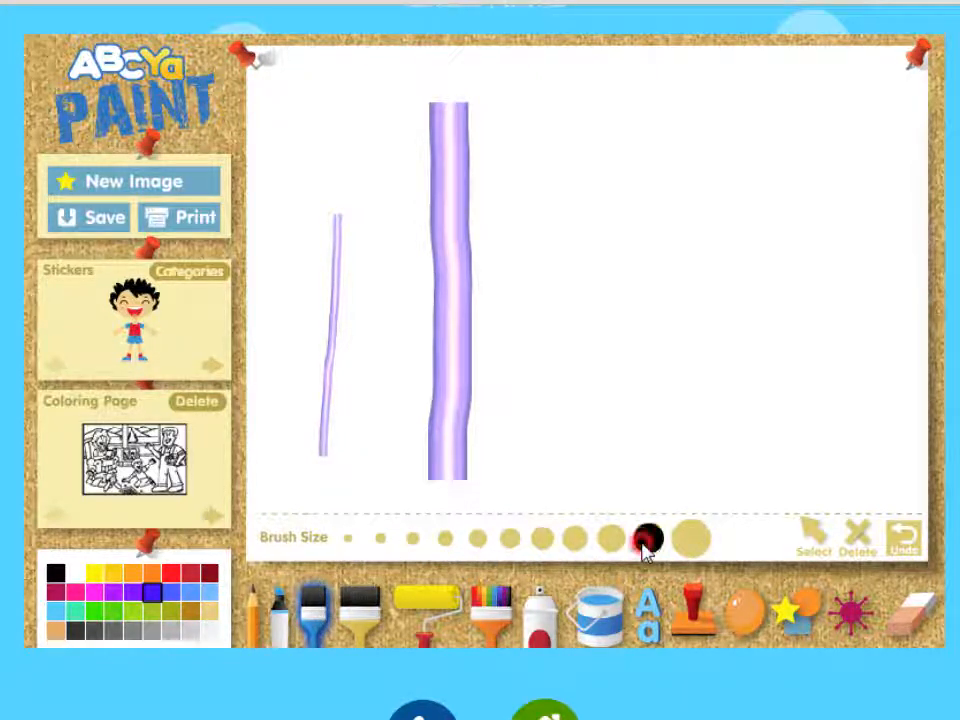
mouse_move(547, 477)
left_mouse_down()
mouse_move(556, 235)
mouse_move(531, 88)
left_mouse_up()
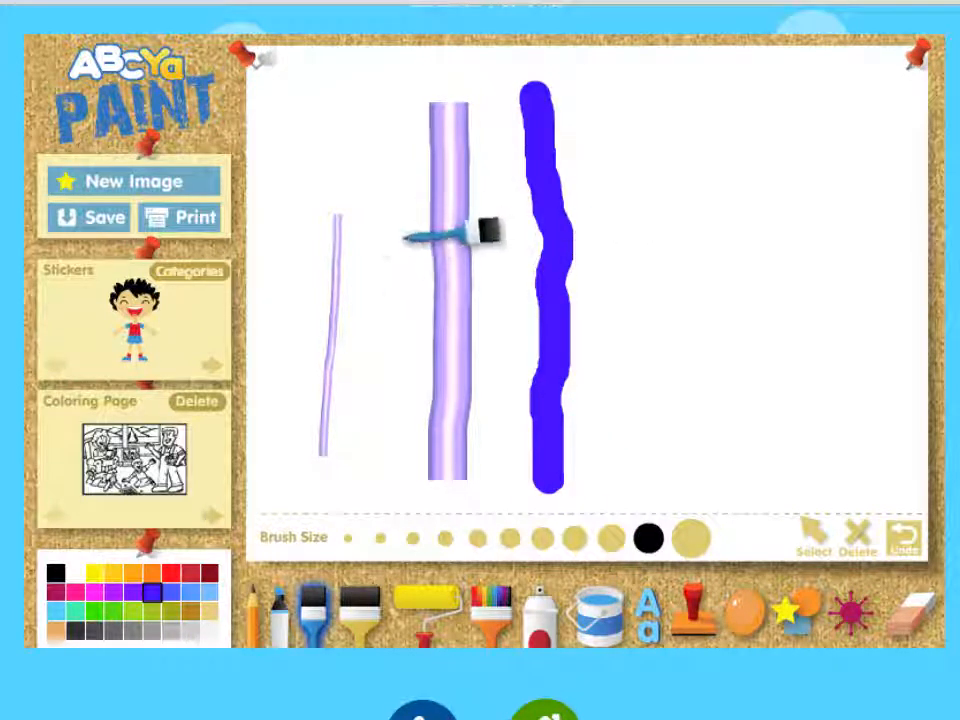
left_click(360, 612)
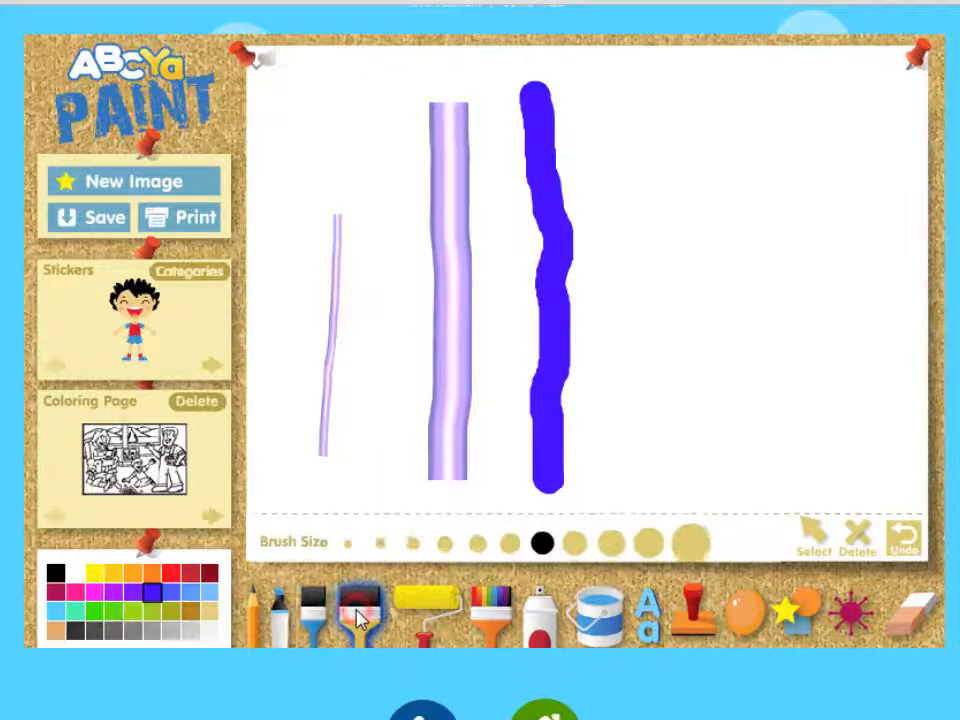
left_click(647, 538)
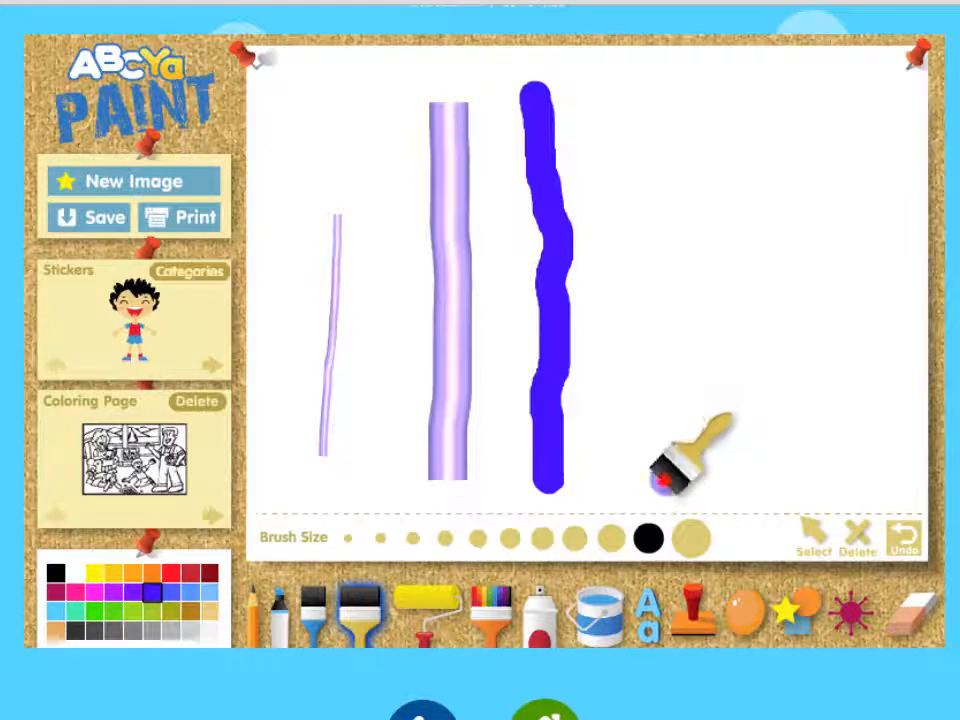
left_click_drag(664, 478, 644, 72)
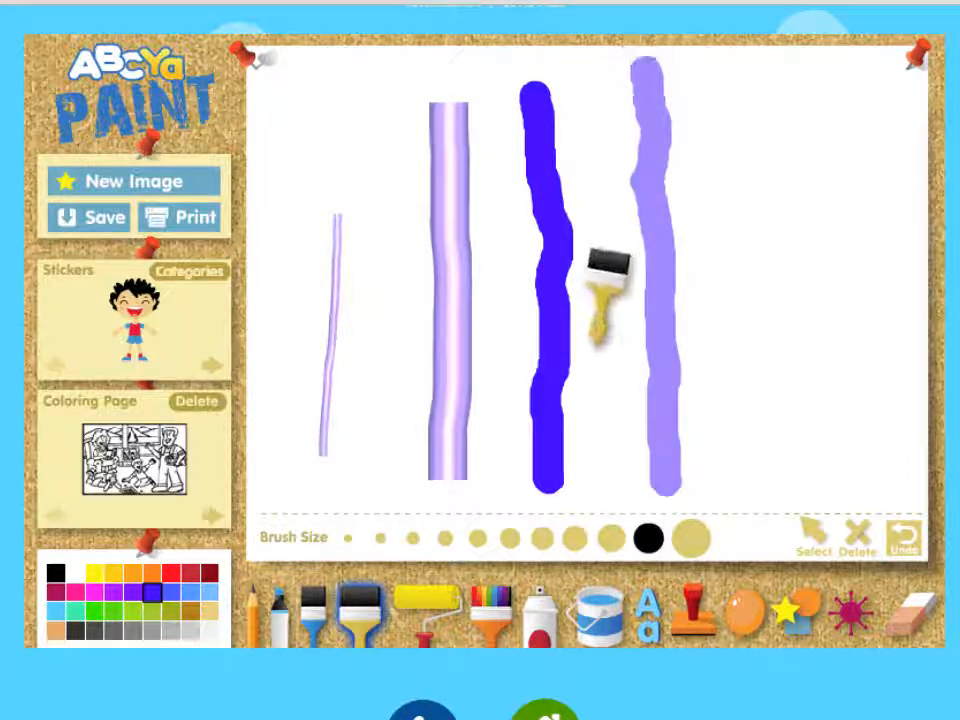
- Paint a wide vertical stroke with the paint roller to the right of the brush strokes
left_click(425, 612)
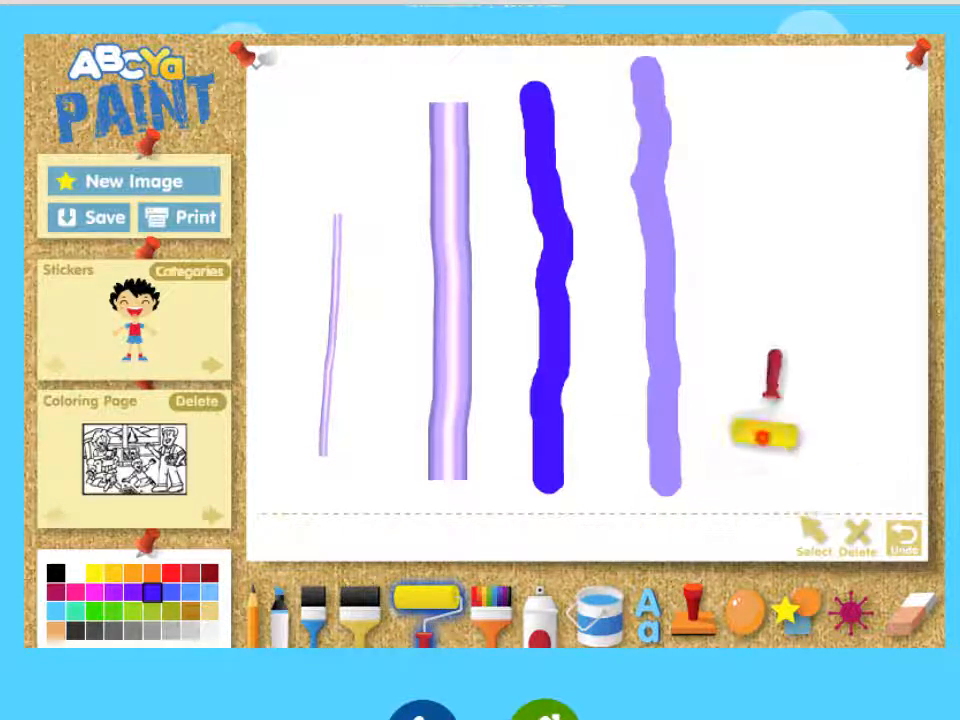
left_click_drag(765, 430, 765, 90)
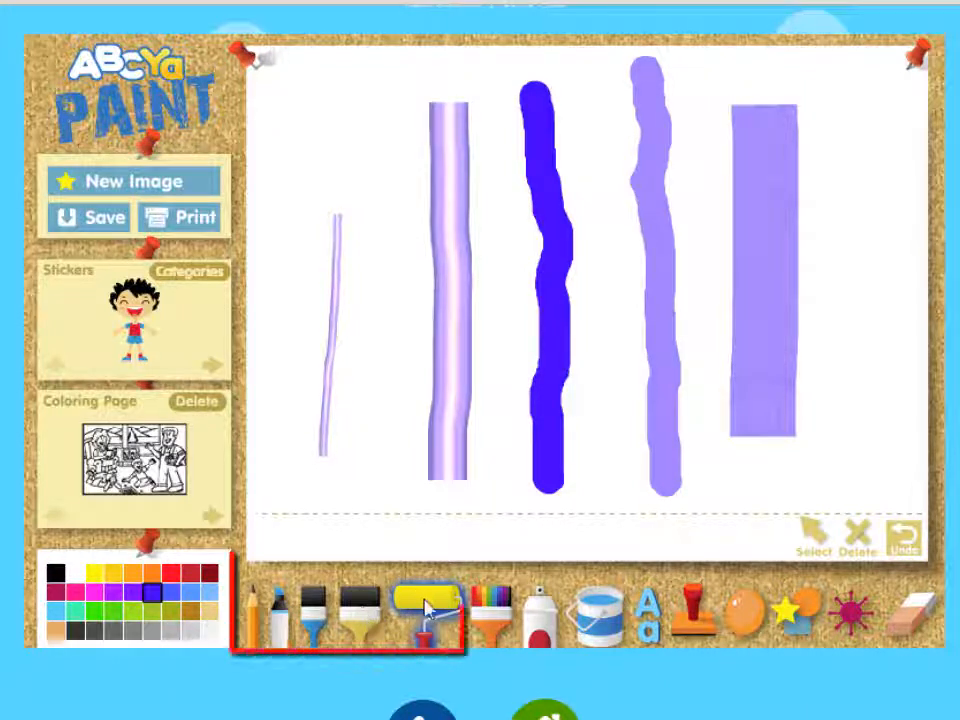
left_click(281, 615)
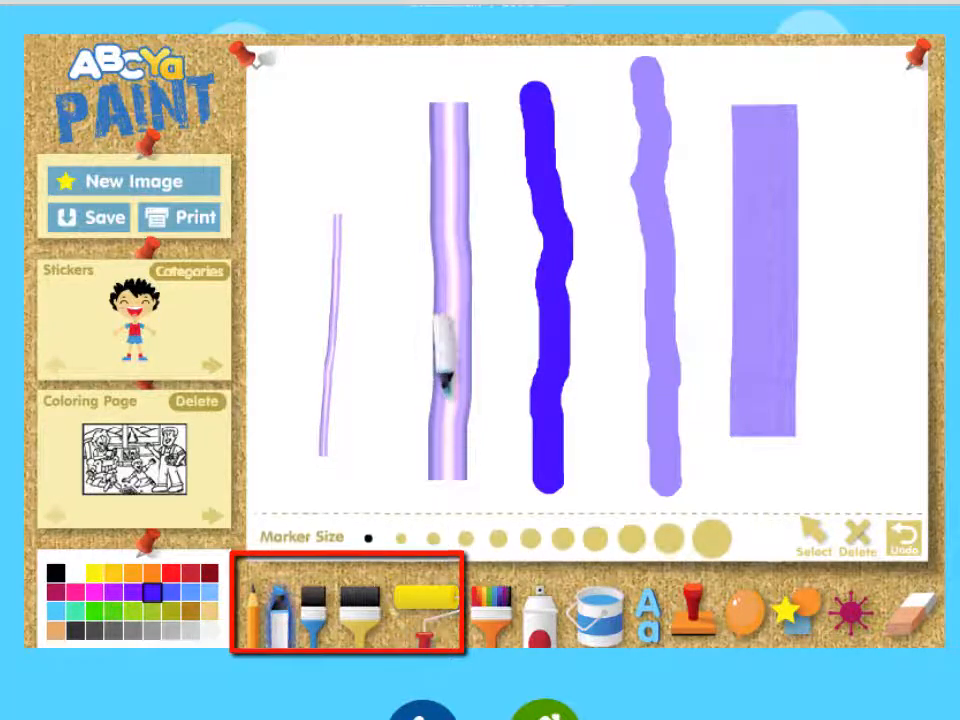
left_click(360, 605)
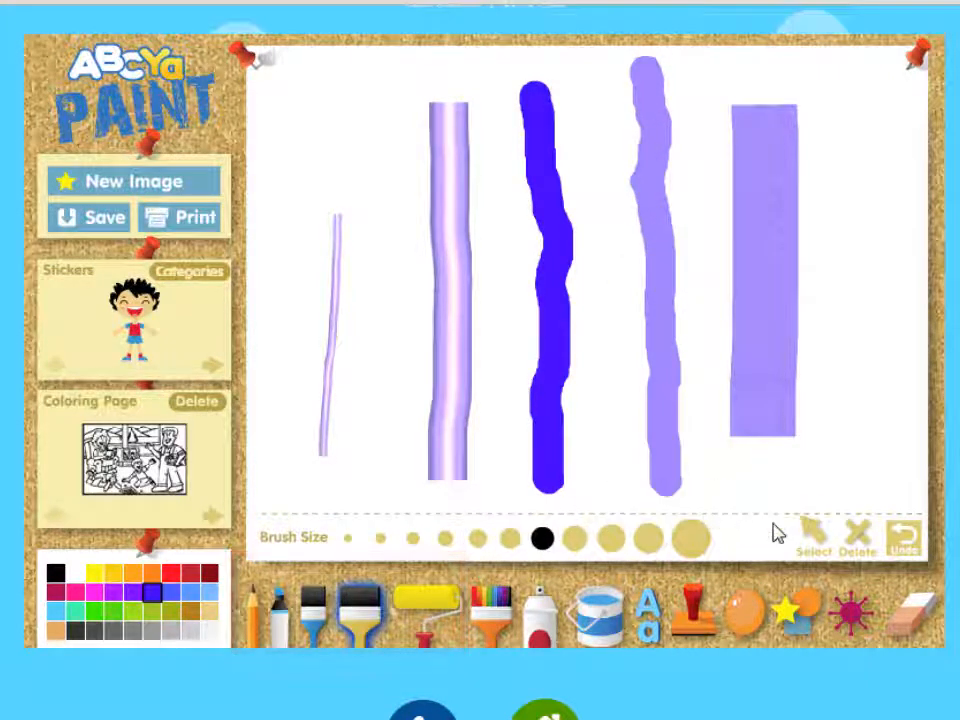
- Erase the lower part of the roller stroke, first with the default eraser size and then with the largest size
left_click(905, 620)
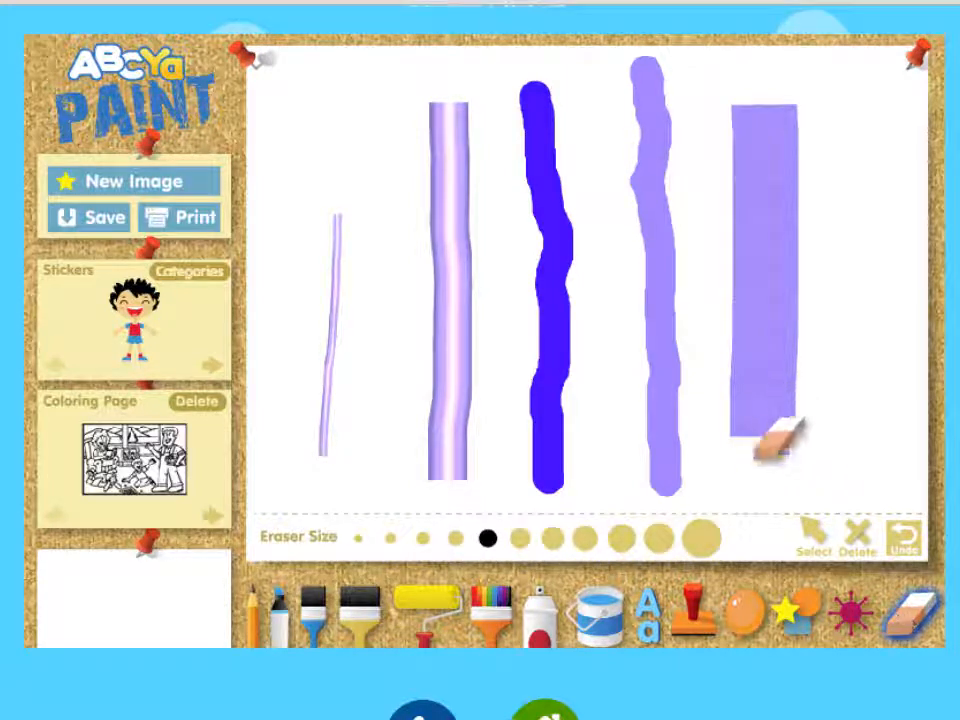
mouse_move(757, 445)
left_mouse_down()
mouse_move(770, 417)
mouse_move(852, 362)
mouse_move(784, 377)
mouse_move(812, 322)
mouse_move(780, 357)
mouse_move(774, 317)
mouse_move(733, 367)
left_mouse_up()
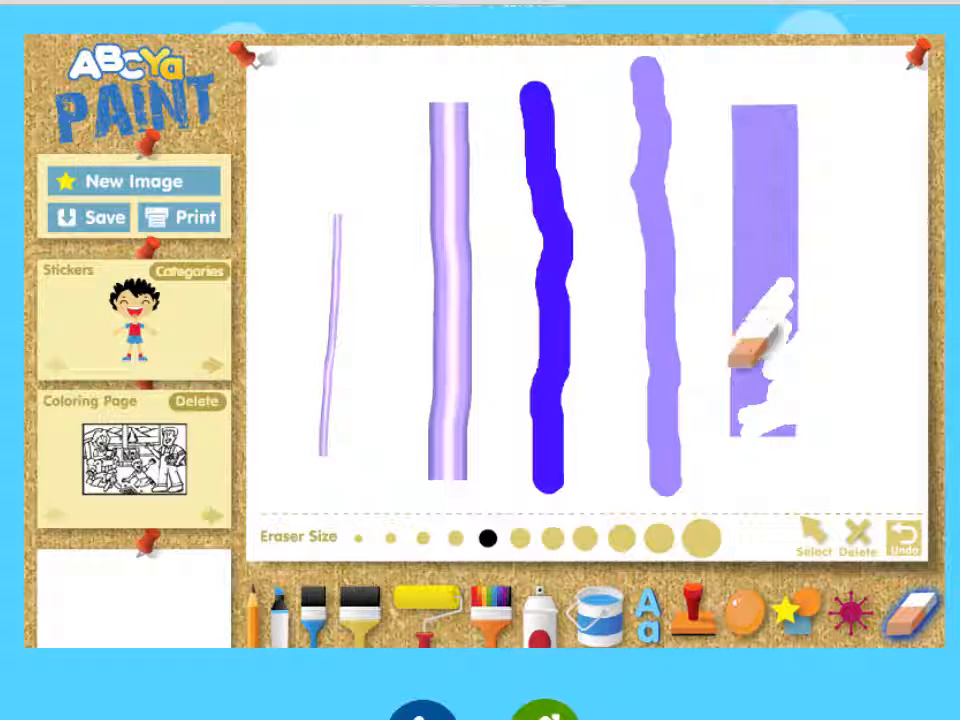
left_click(701, 538)
mouse_move(739, 489)
left_mouse_down()
mouse_move(802, 438)
mouse_move(657, 422)
mouse_move(805, 377)
mouse_move(715, 374)
mouse_move(708, 357)
mouse_move(837, 332)
mouse_move(728, 313)
left_mouse_up()
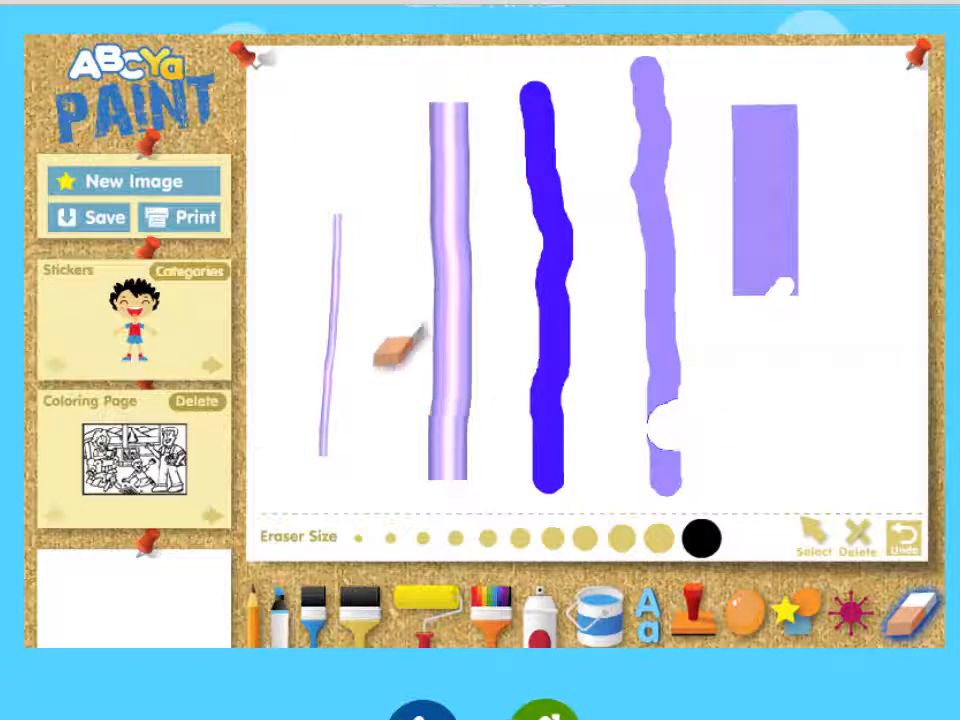
- Start a new image and confirm erasing the current drawing
left_click(108, 184)
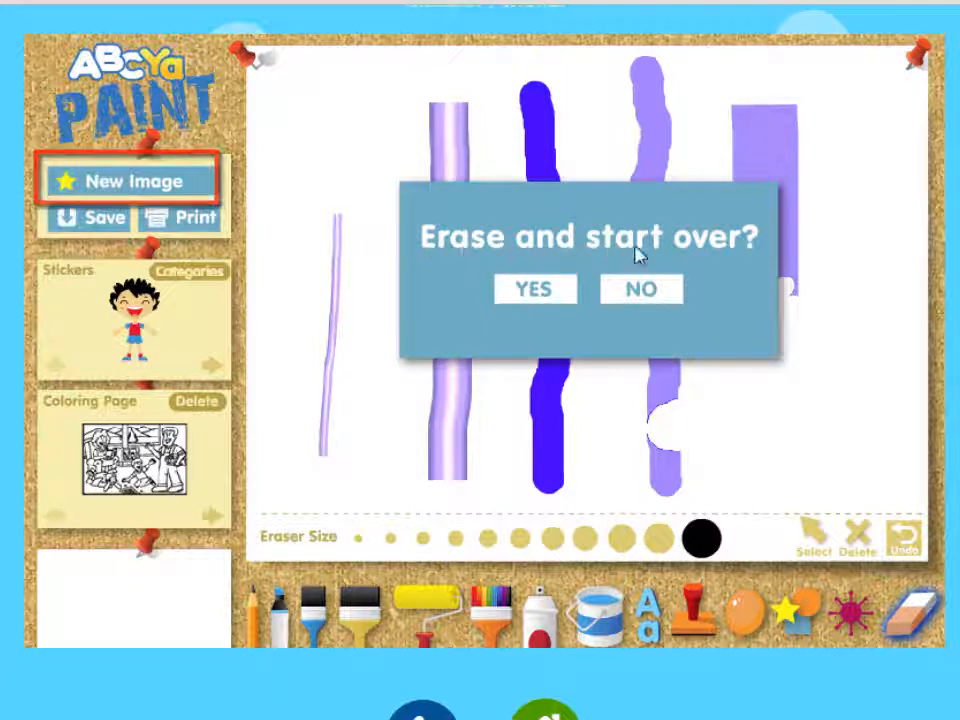
left_click(527, 293)
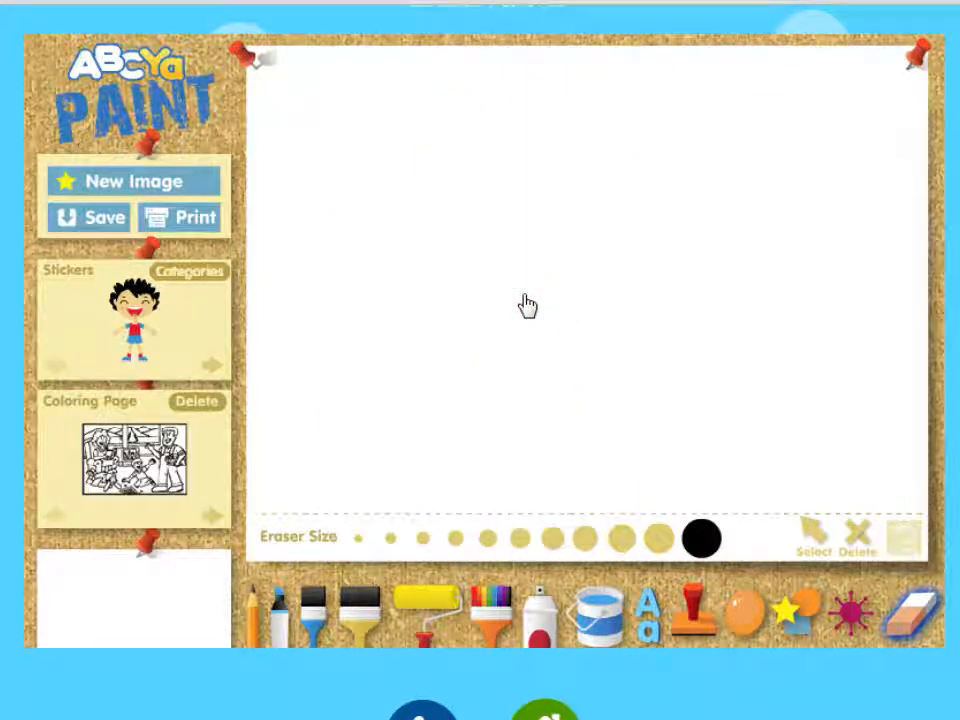
- Restart the already blank canvas two more times with New Image, confirming the erase each time
left_click(141, 188)
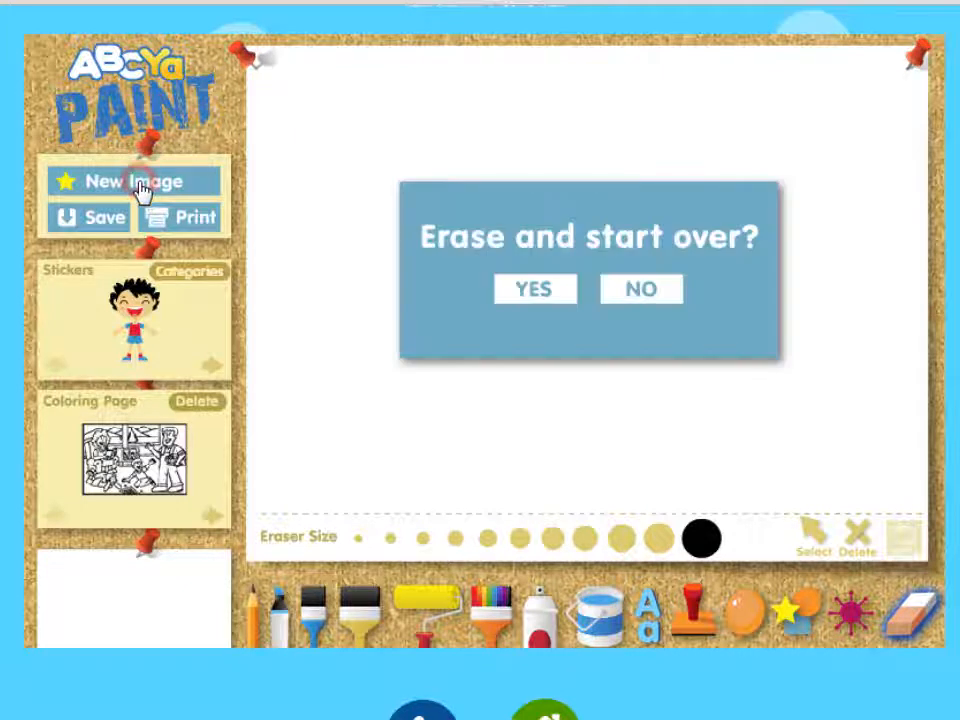
left_click(531, 296)
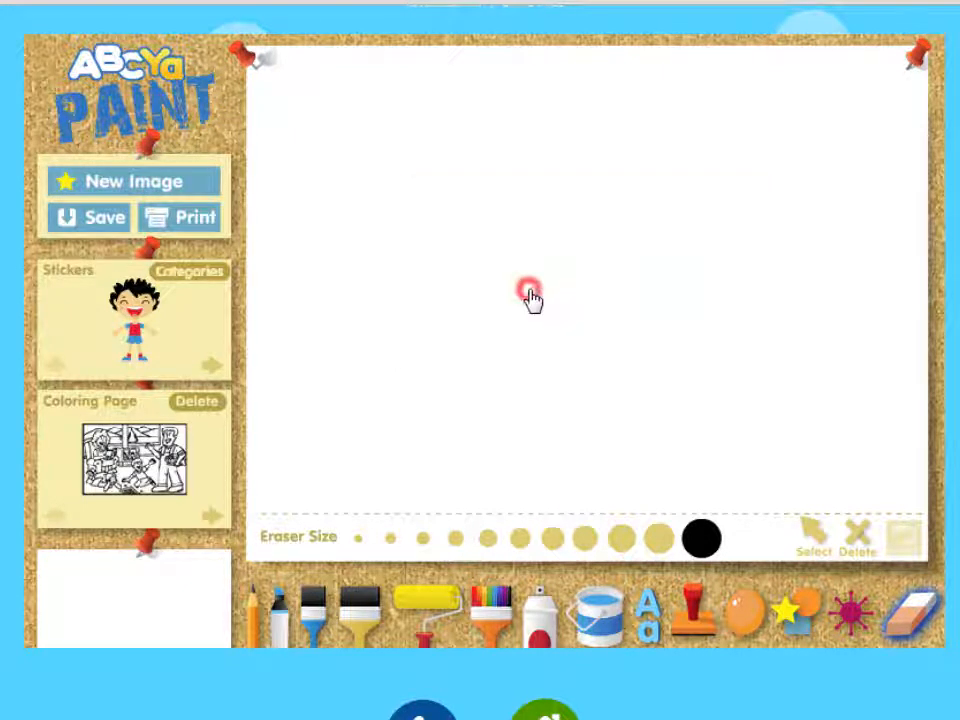
left_click(73, 186)
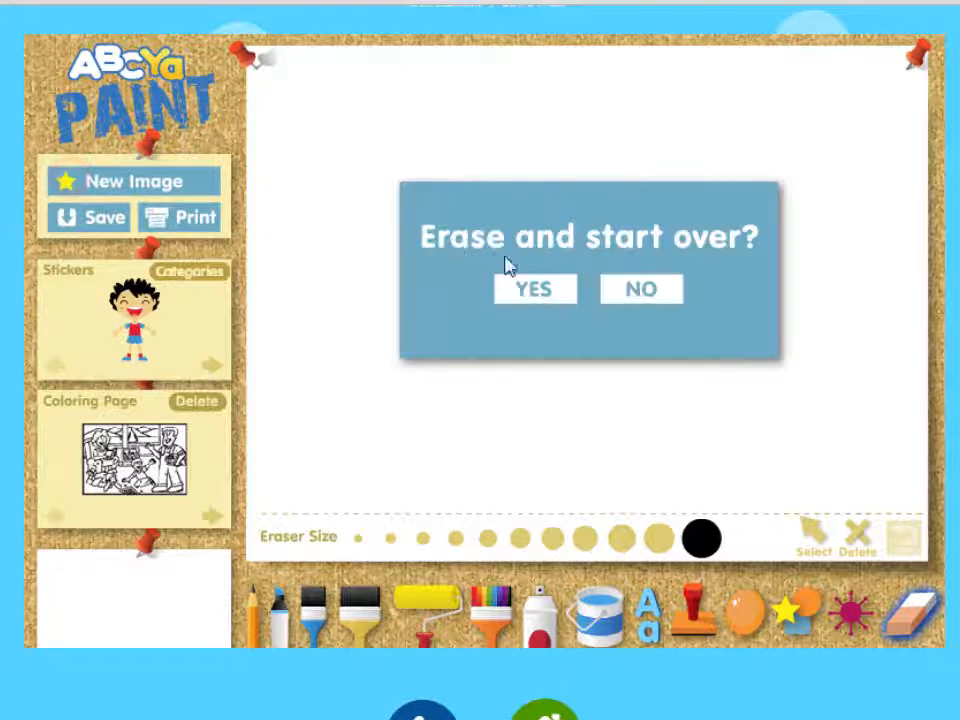
left_click(545, 300)
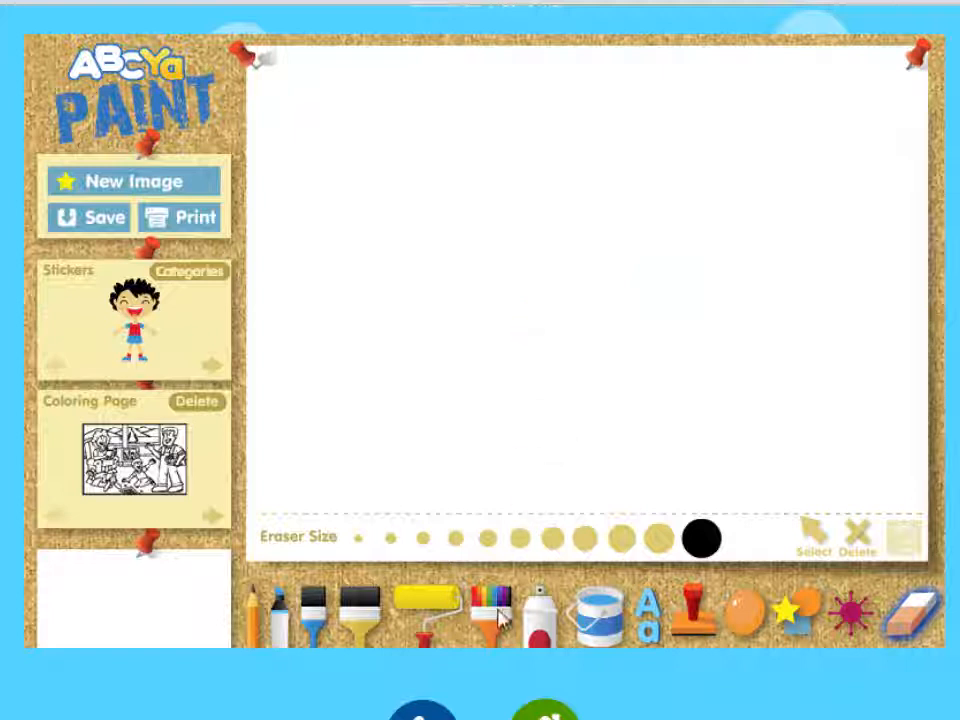
- Paint a long vertical stroke near the left edge of the canvas with the rainbow brush
left_click(498, 617)
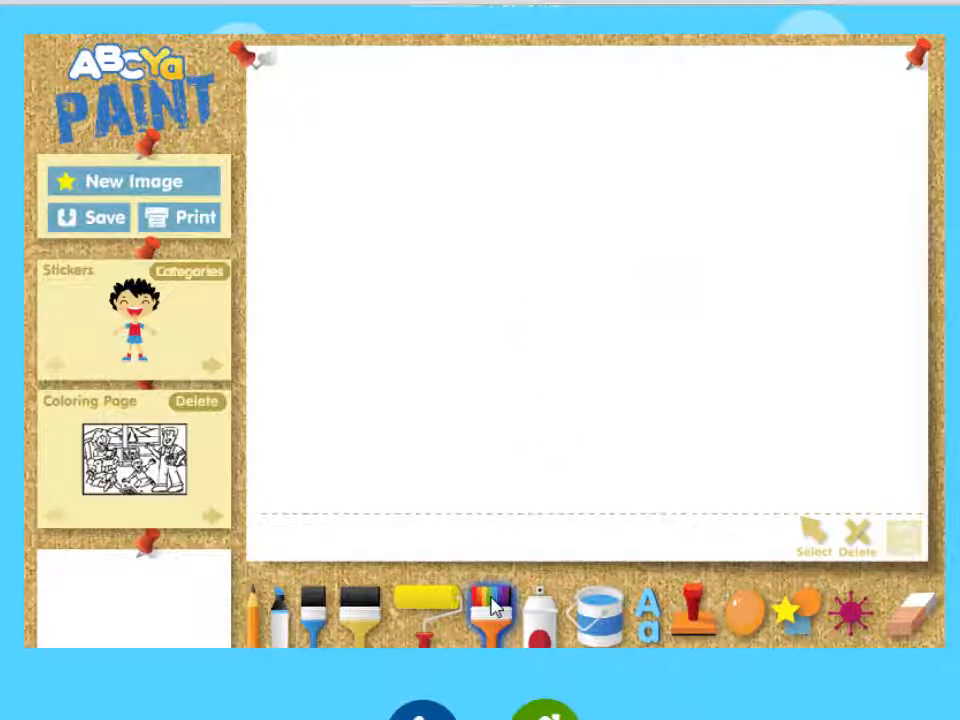
left_click_drag(322, 466, 313, 135)
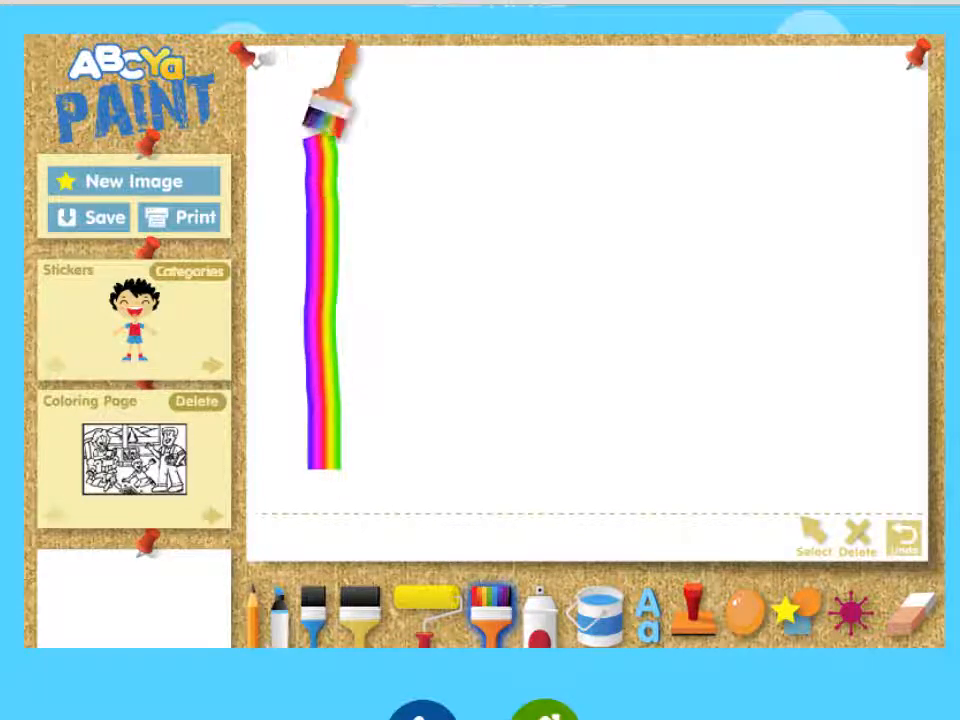
- Spray a single magenta maple leaf beside the rainbow stroke and a horizontal band of leaves below it using the spray can's leaf tip
left_click(538, 620)
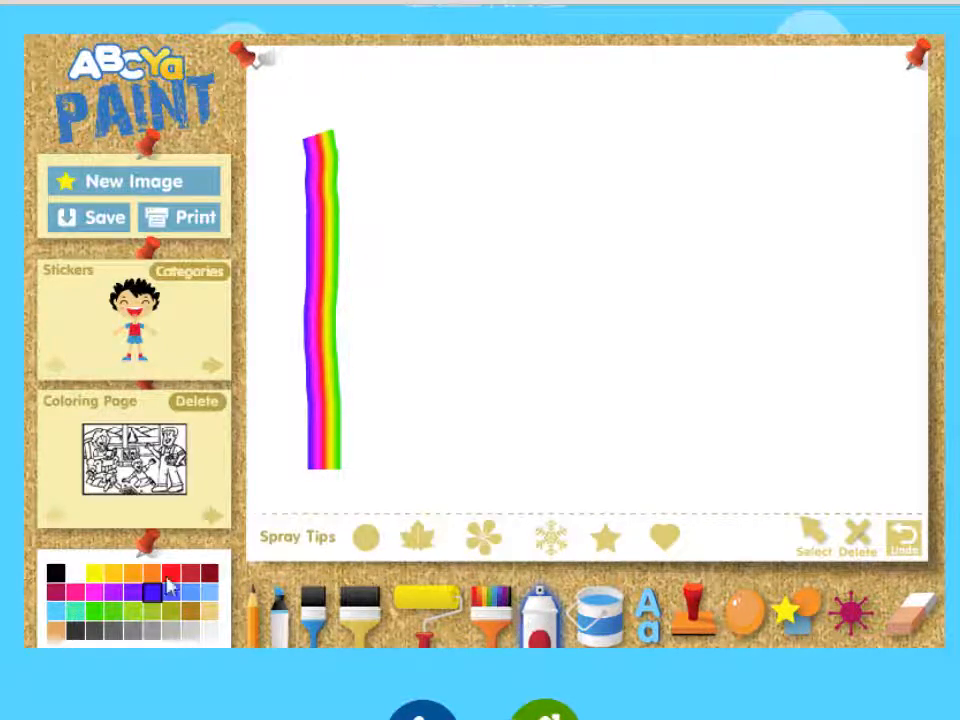
left_click(94, 591)
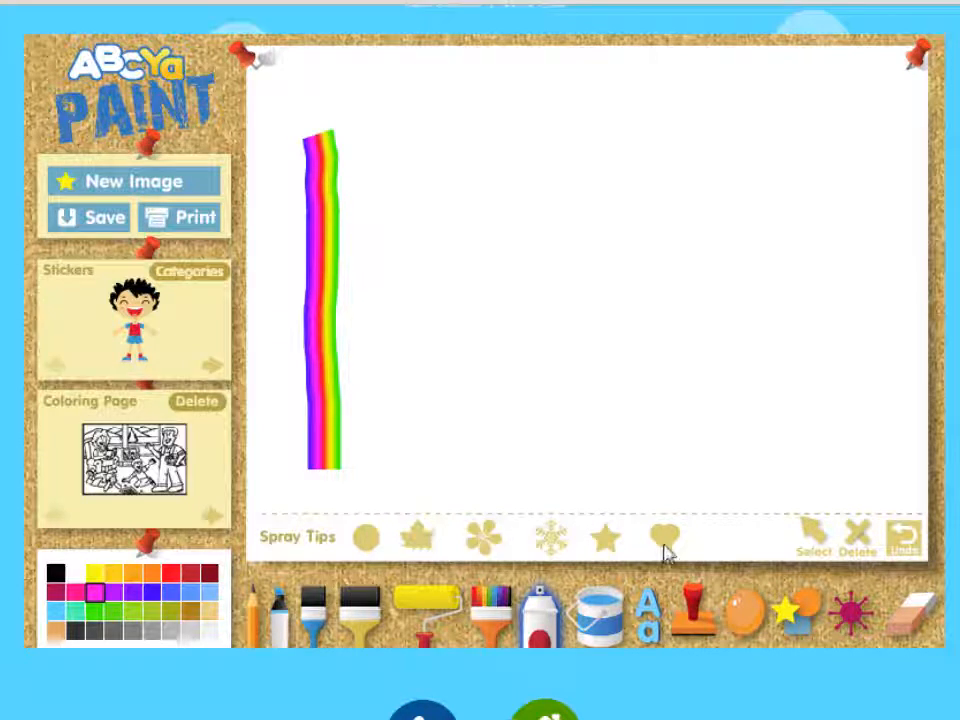
left_click(419, 540)
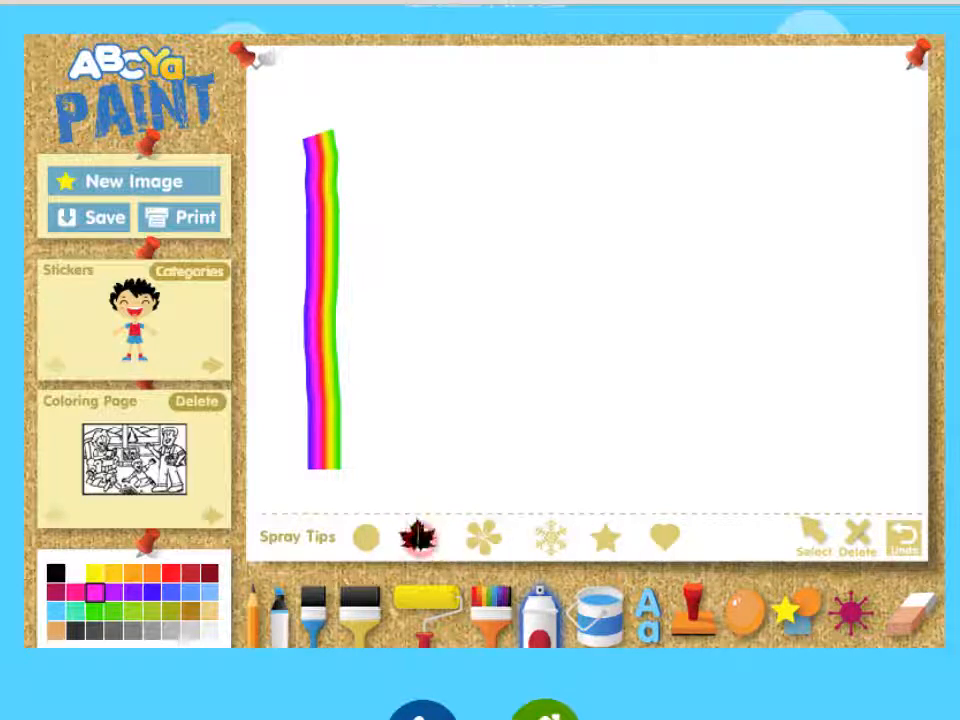
left_click(431, 172)
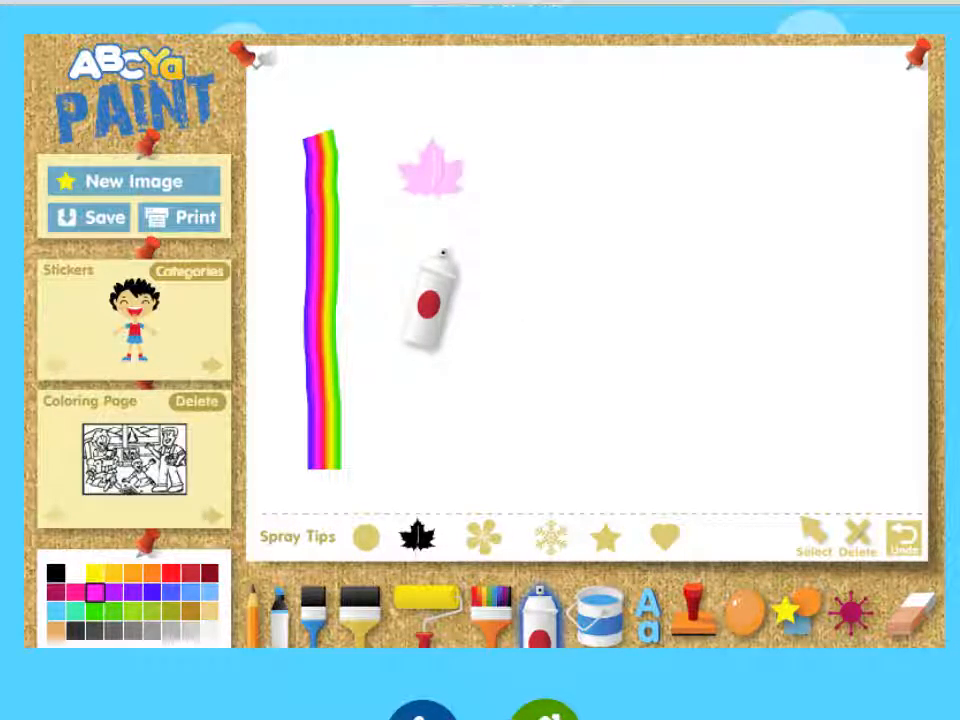
left_click_drag(441, 254, 836, 276)
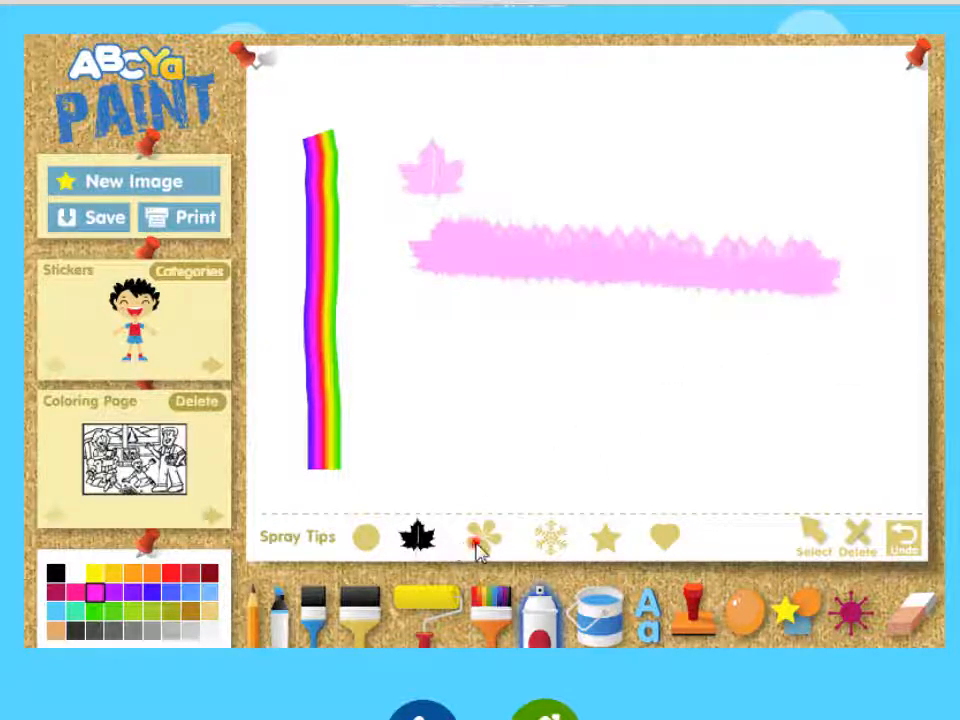
- Spray single magenta flowers and two horizontal flower bands below the leaf band using the flower spray tip
left_click(478, 540)
left_click(440, 345)
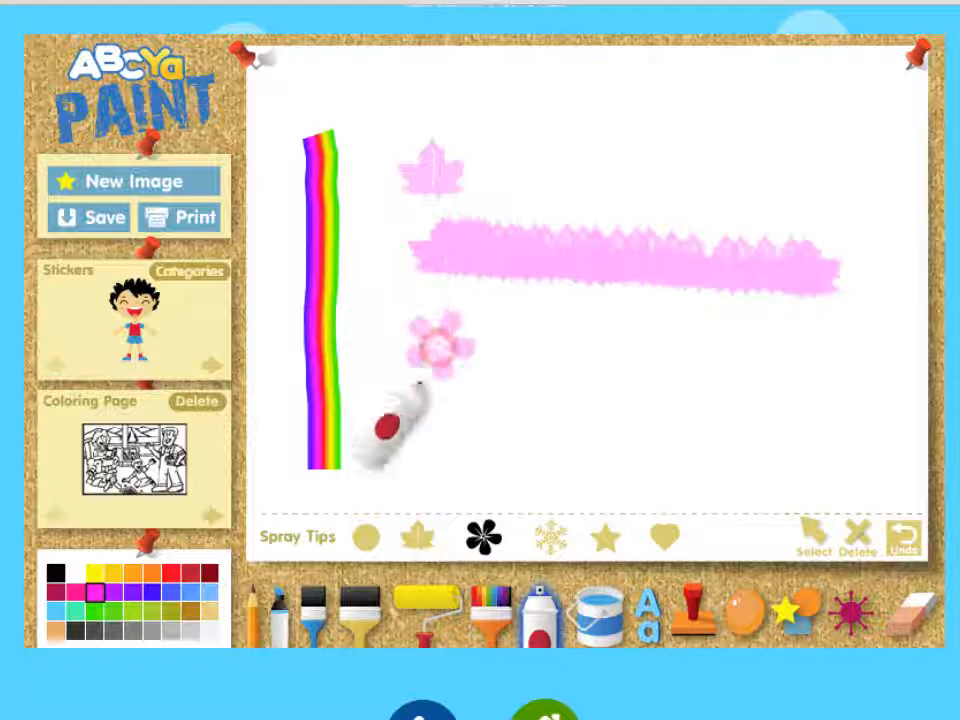
mouse_move(430, 435)
left_mouse_down()
mouse_move(603, 455)
mouse_move(878, 455)
left_mouse_up()
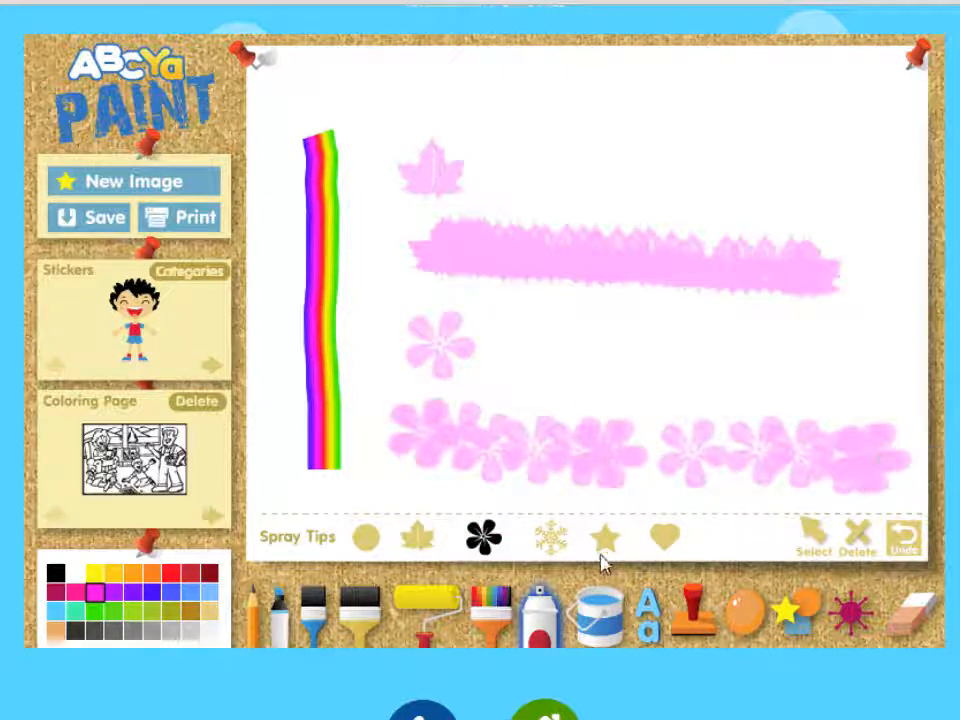
left_click(517, 349)
left_click(592, 358)
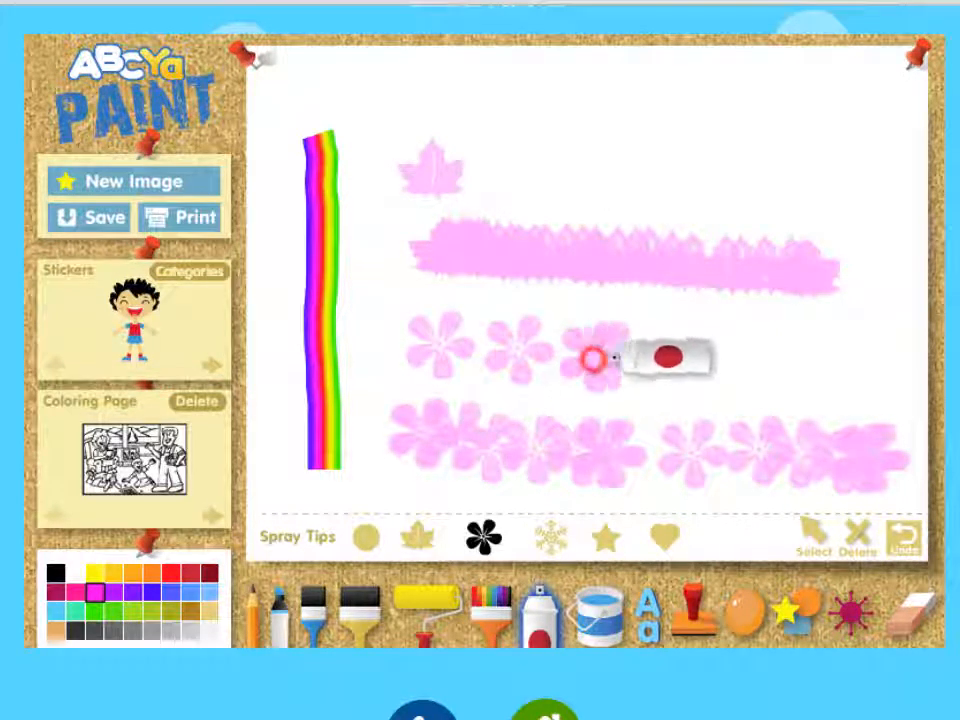
left_click_drag(592, 358, 890, 367)
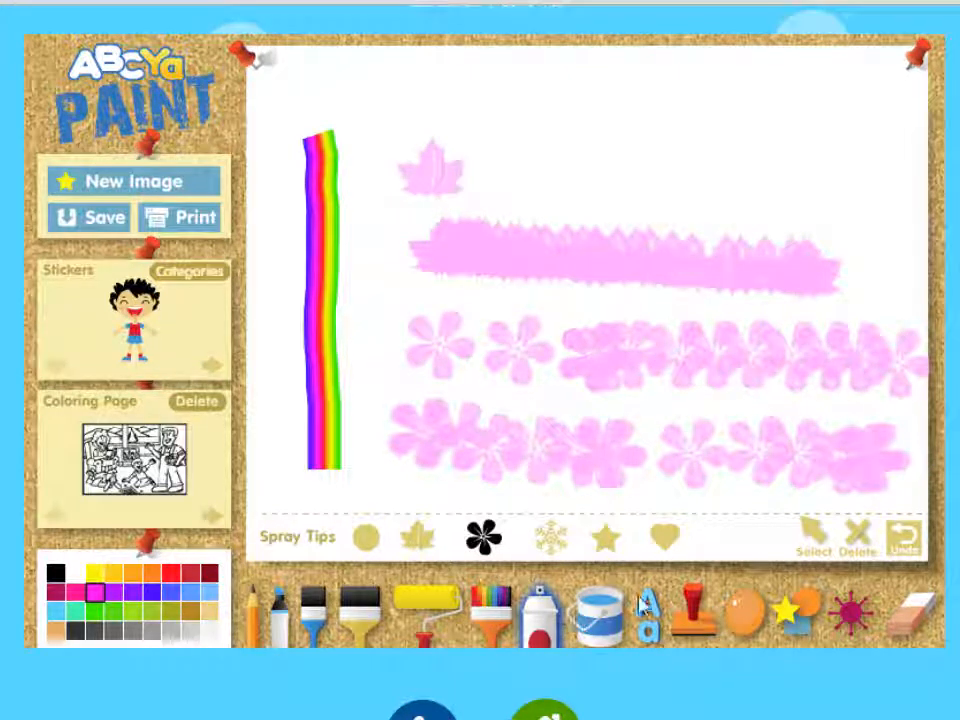
- Start a new image, confirming the erase, and fill the whole canvas with magenta using the paint bucket
left_click(120, 186)
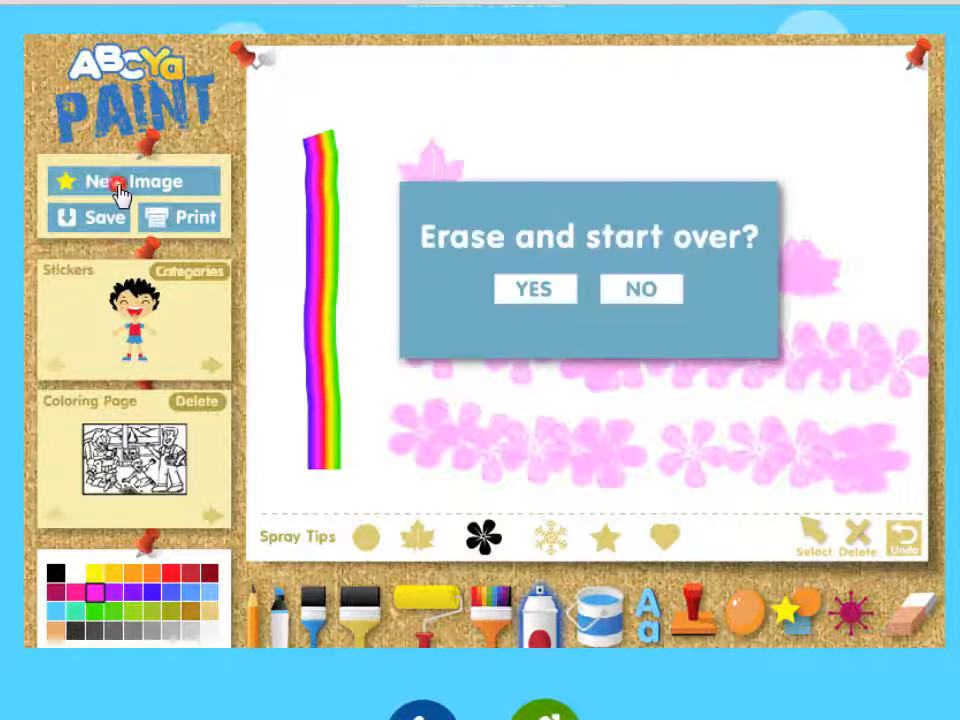
left_click(520, 292)
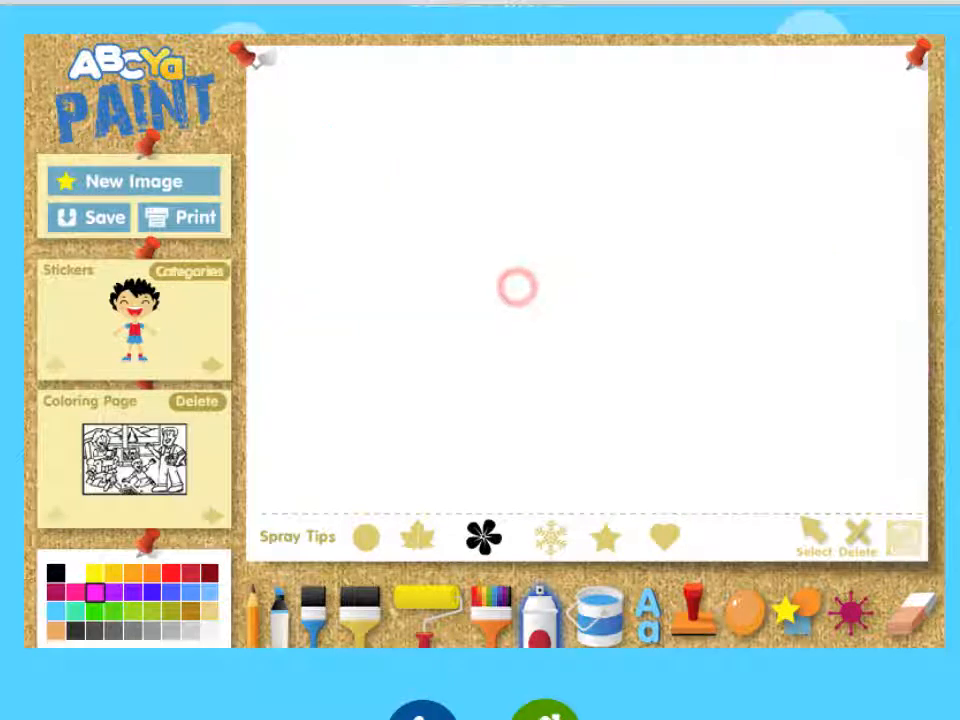
left_click(605, 630)
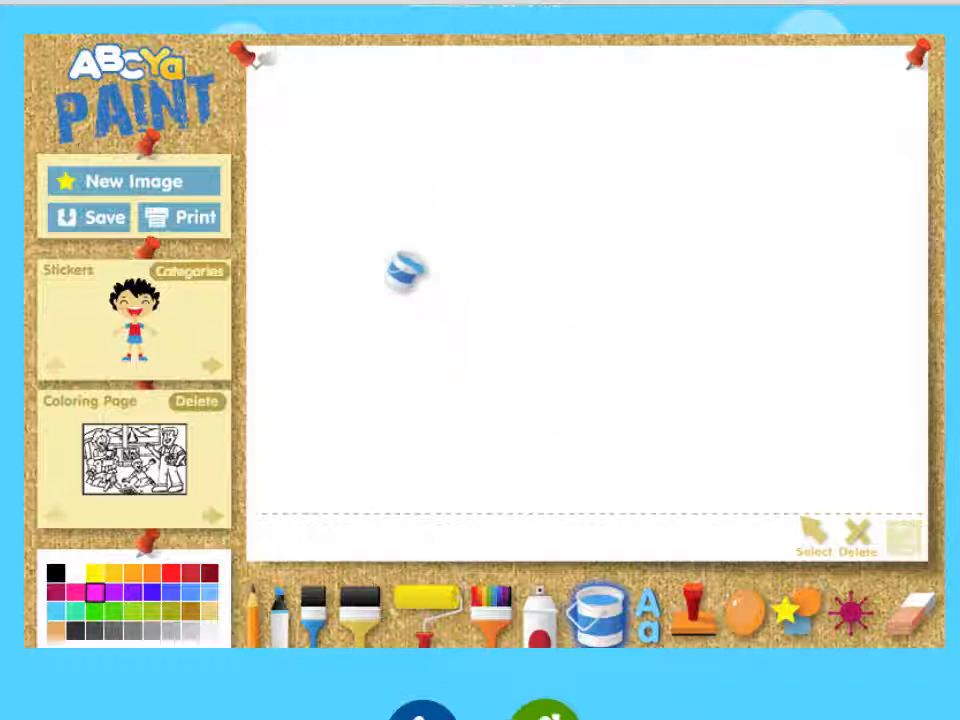
left_click(405, 270)
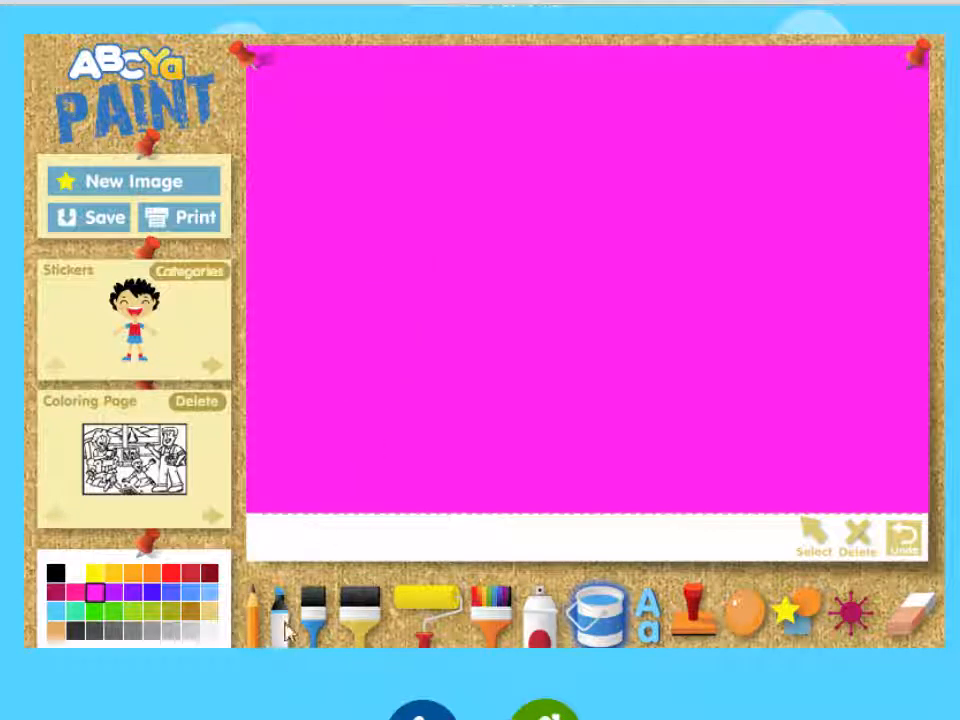
- Draw a large closed oval and a smaller circle with a gap to its right, using the dark red marker at the smallest size
left_click(210, 576)
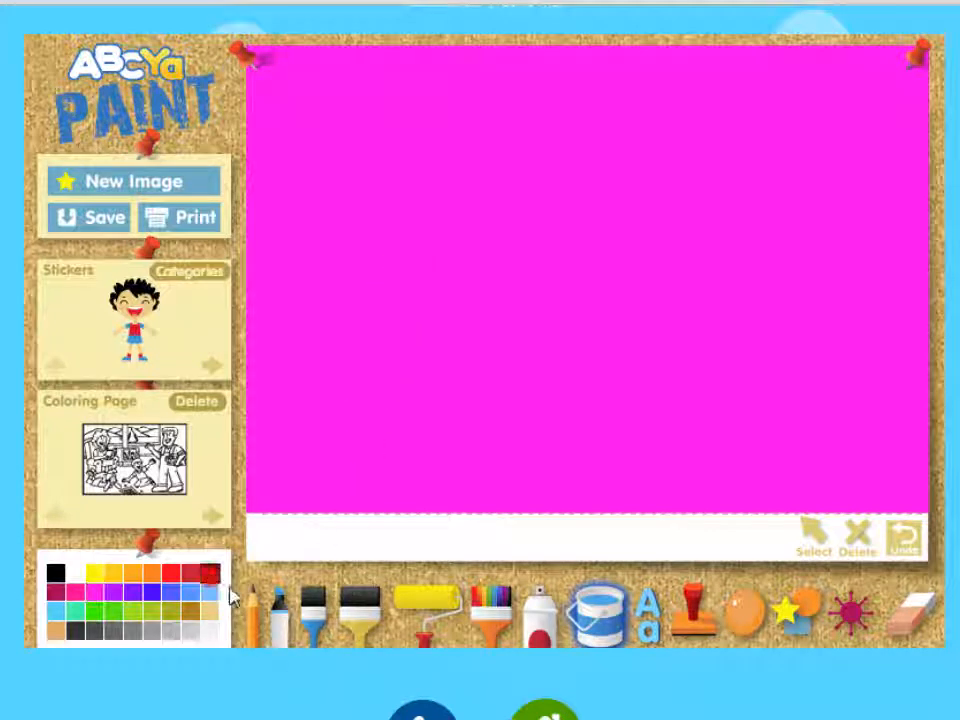
left_click(278, 608)
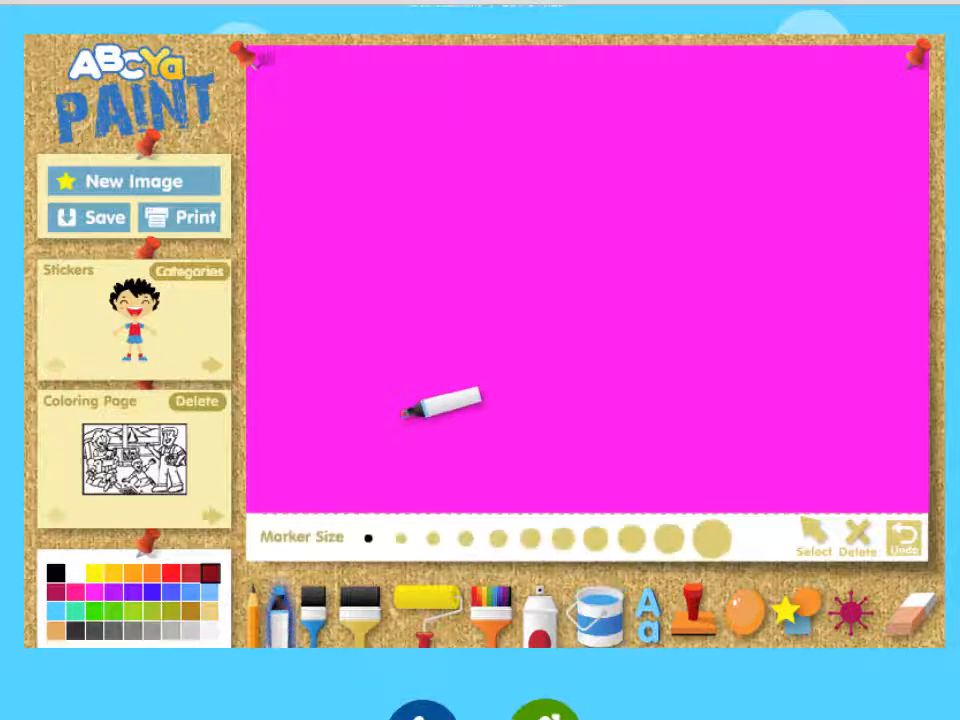
mouse_move(405, 412)
left_mouse_down()
mouse_move(357, 371)
mouse_move(348, 341)
mouse_move(366, 296)
mouse_move(412, 267)
mouse_move(560, 250)
mouse_move(612, 283)
mouse_move(631, 318)
mouse_move(622, 388)
mouse_move(502, 431)
mouse_move(402, 432)
mouse_move(362, 380)
left_mouse_up()
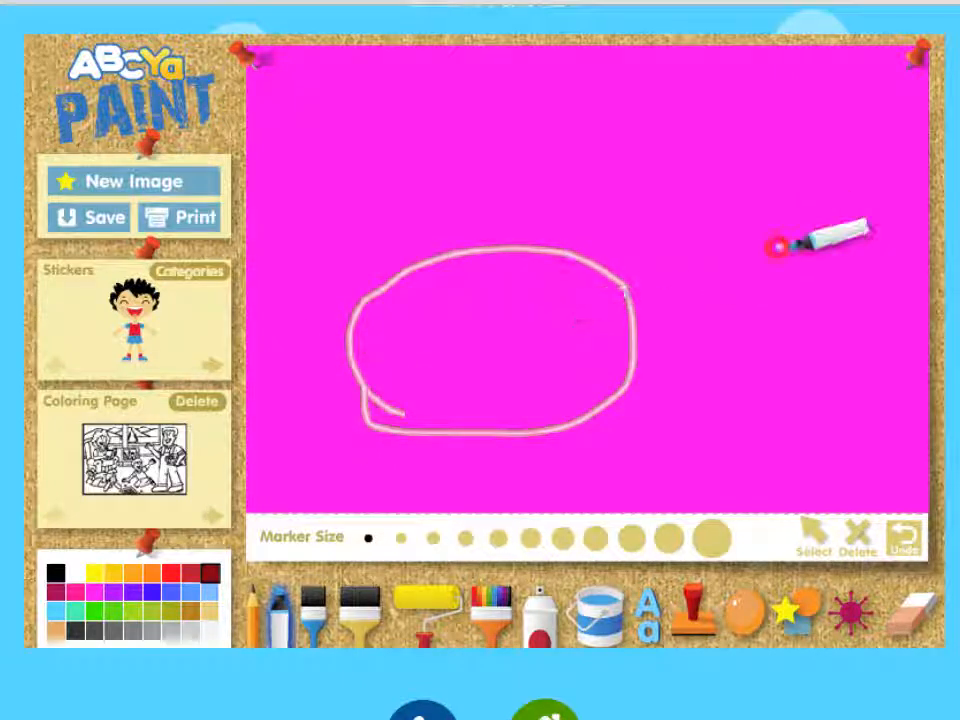
mouse_move(778, 244)
left_mouse_down()
mouse_move(856, 332)
mouse_move(827, 356)
mouse_move(782, 352)
mouse_move(750, 292)
left_mouse_up()
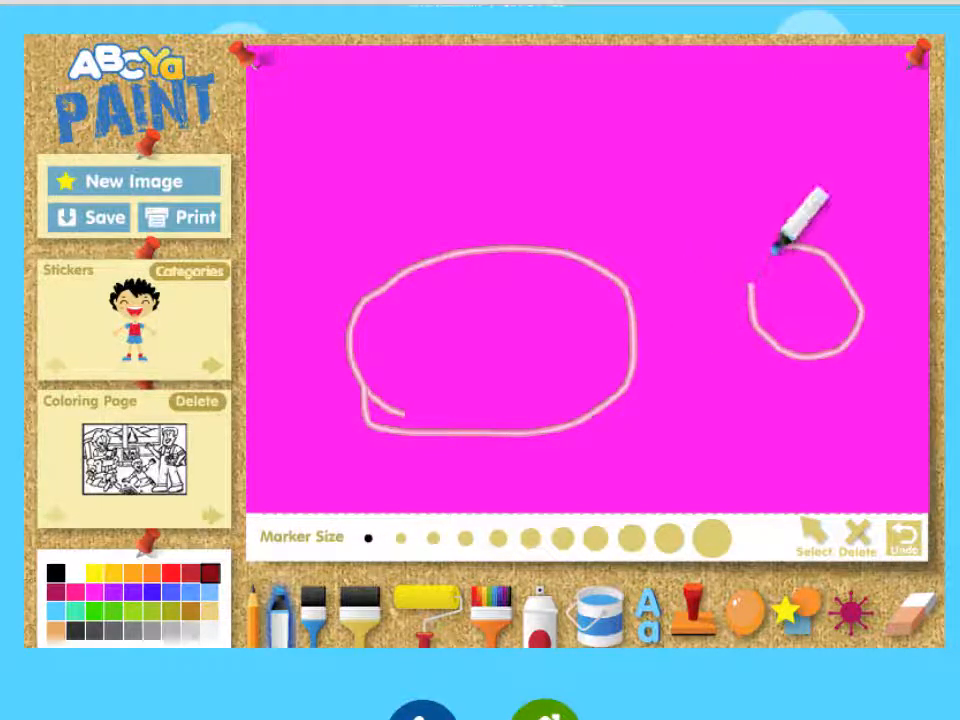
- Fill the inside of the large closed oval with light blue using the paint bucket
left_click(615, 605)
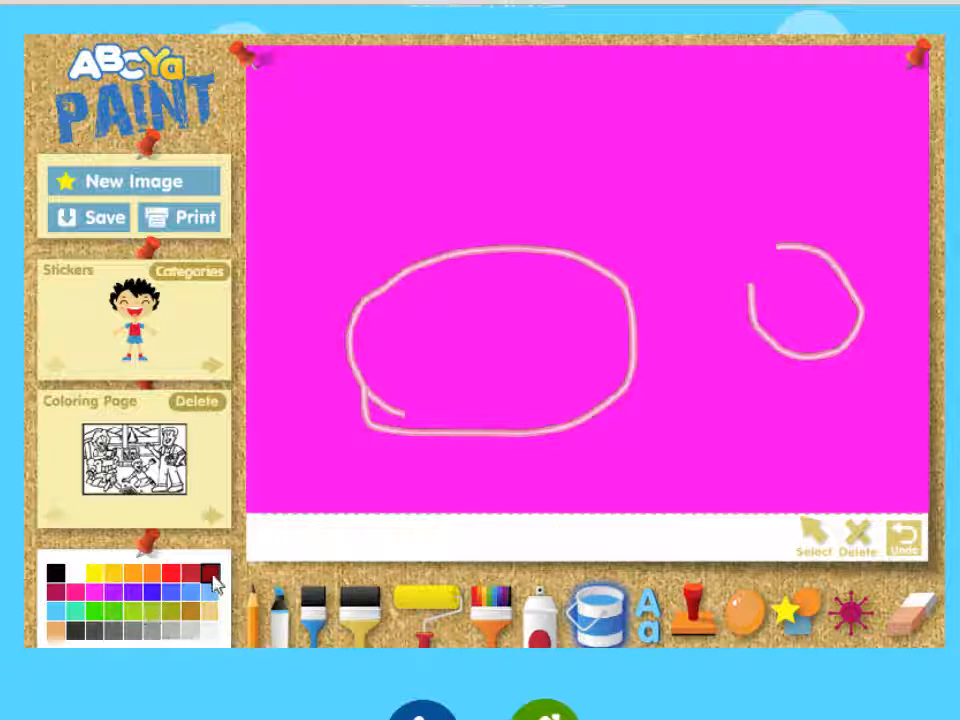
left_click(208, 596)
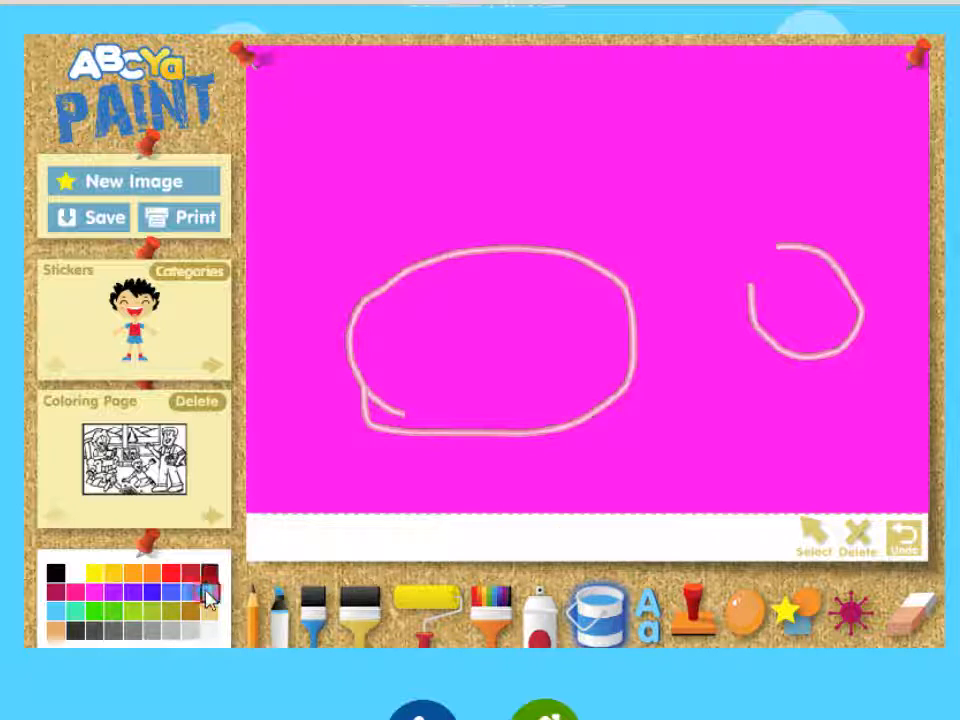
left_click(455, 343)
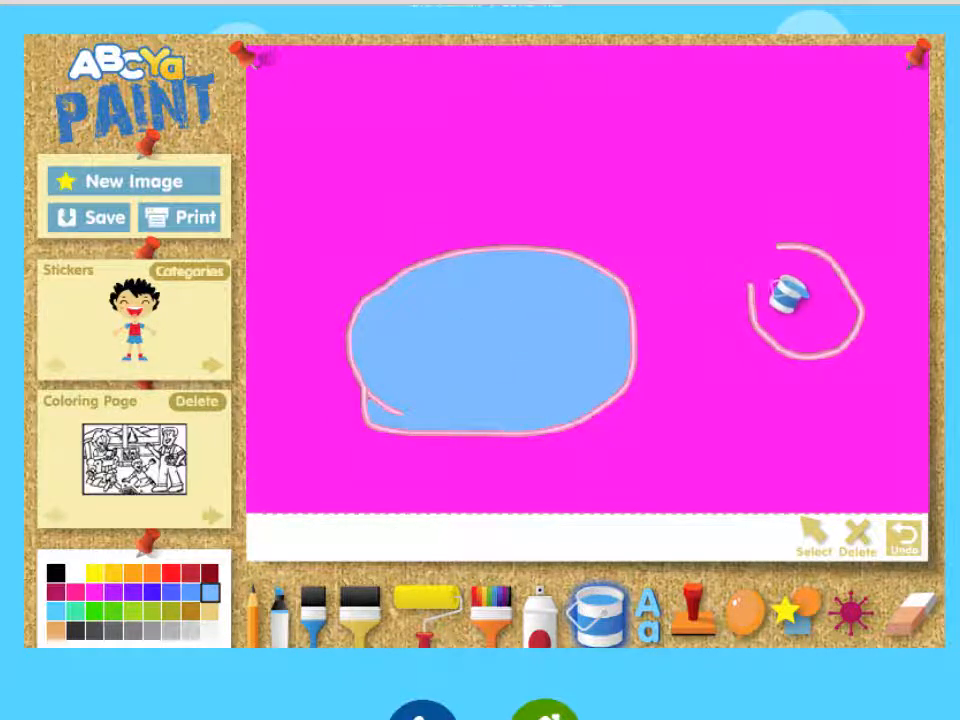
- Try filling the open circle with light blue twice, undoing each fill, and switch to the Select tool
left_click(790, 295)
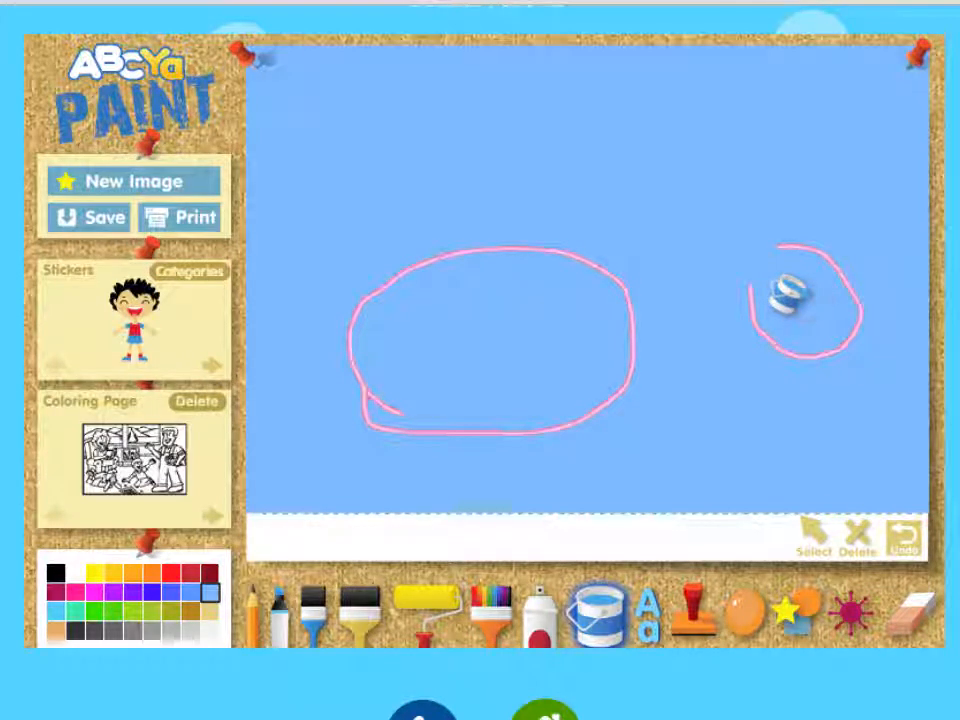
left_click(903, 541)
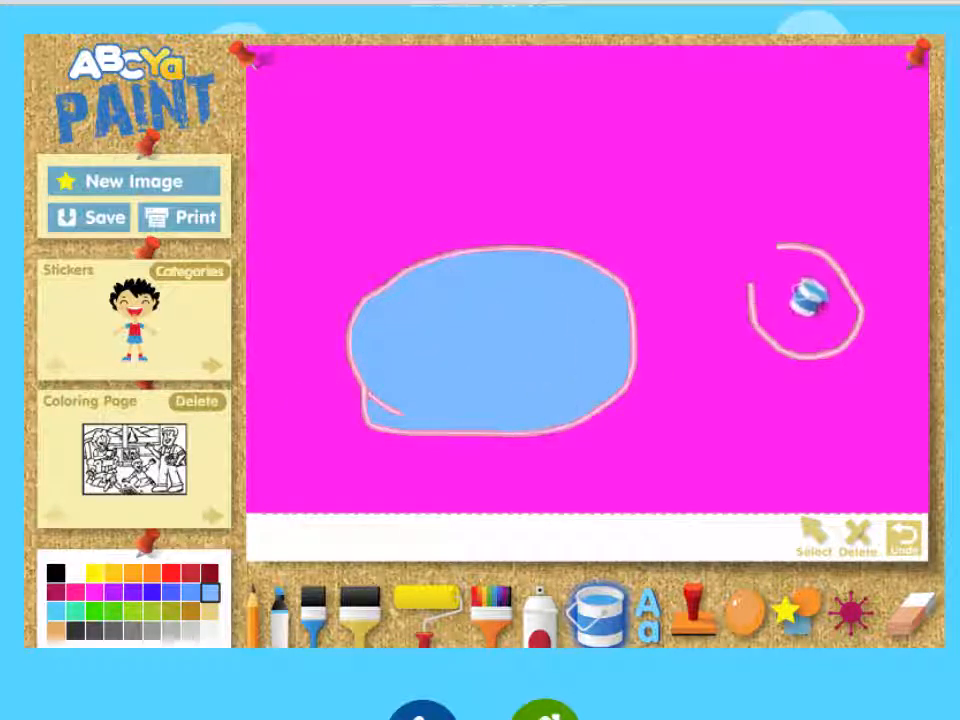
left_click(810, 298)
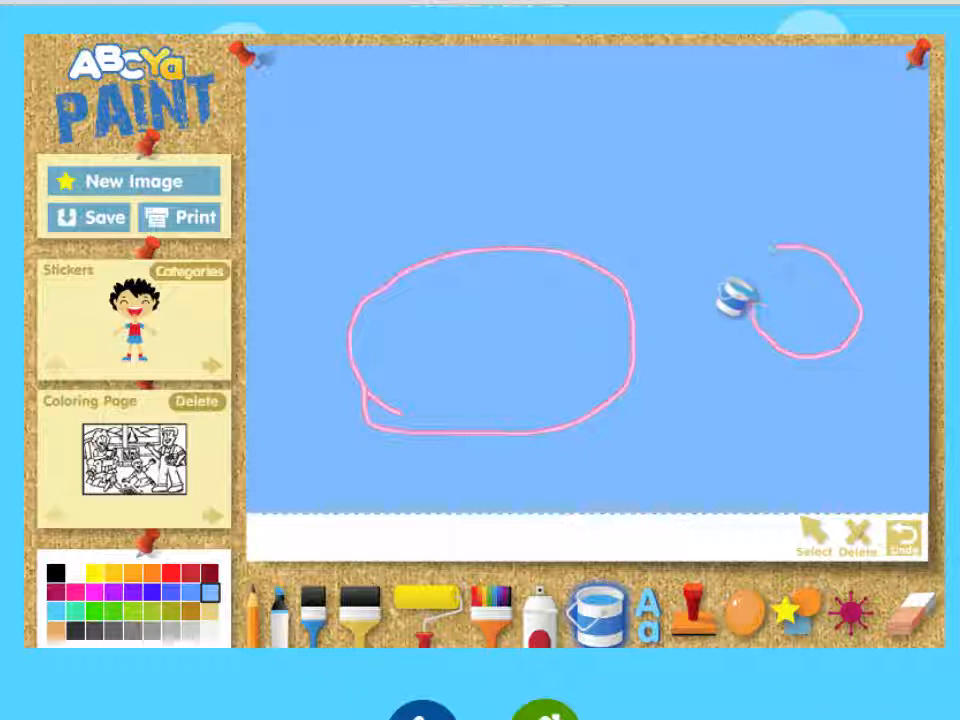
left_click(910, 538)
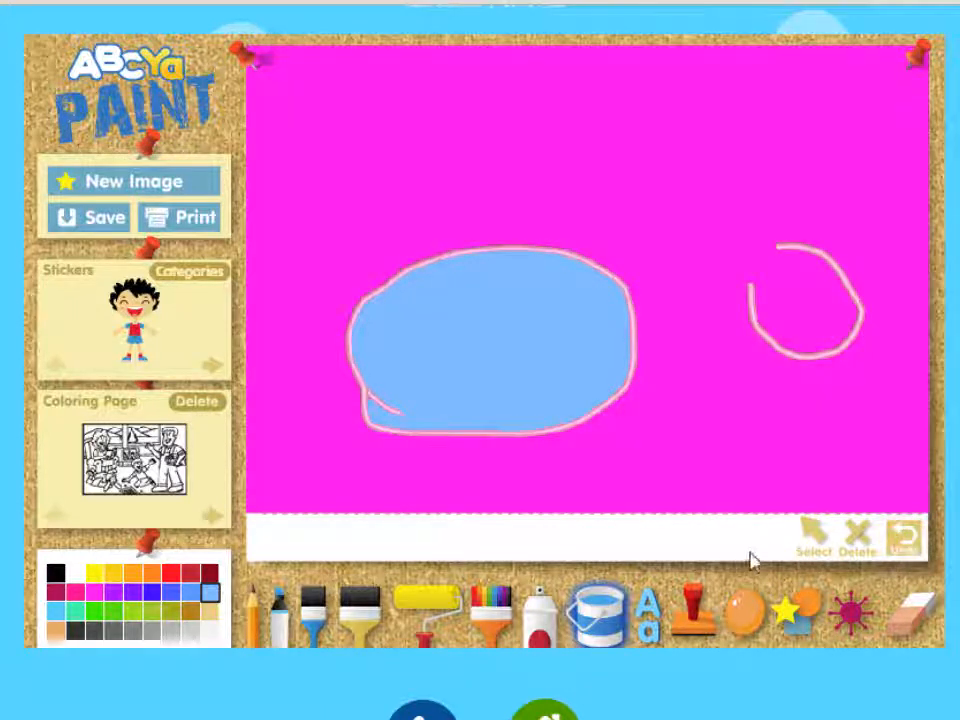
left_click(826, 542)
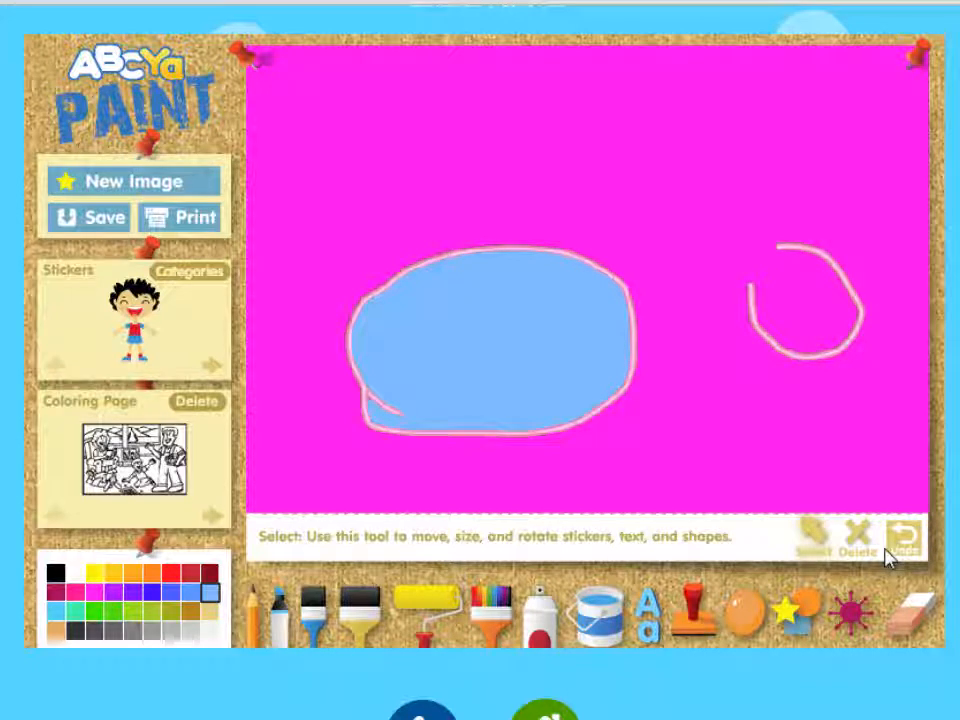
- Add light blue text with the teacher's title and surname in the canvas's upper-left area, using the second-largest letter size
left_click(645, 620)
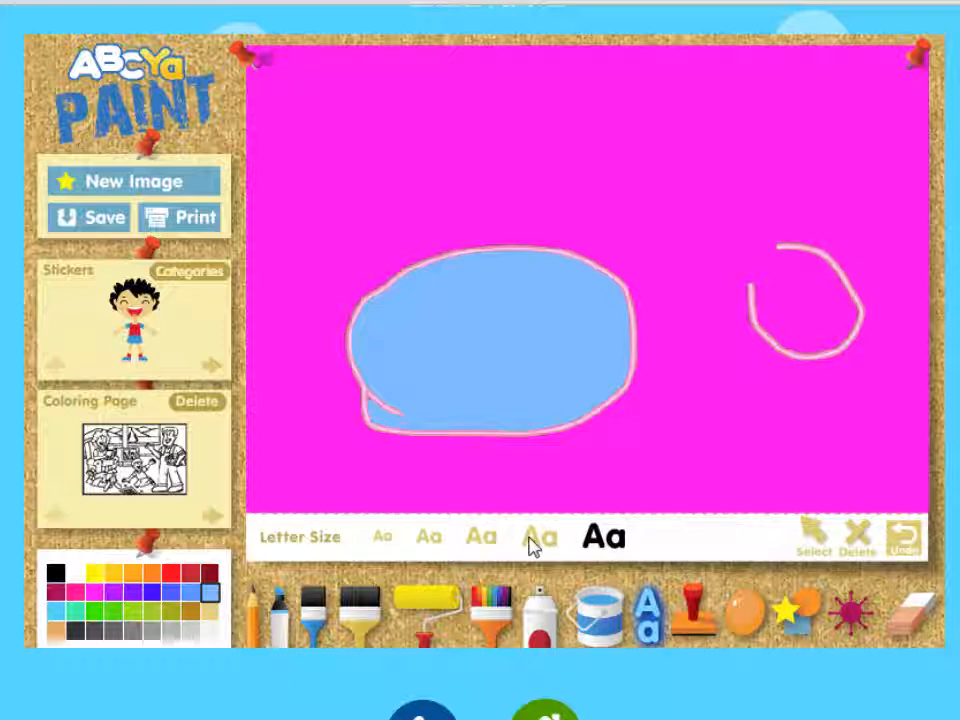
left_click(530, 537)
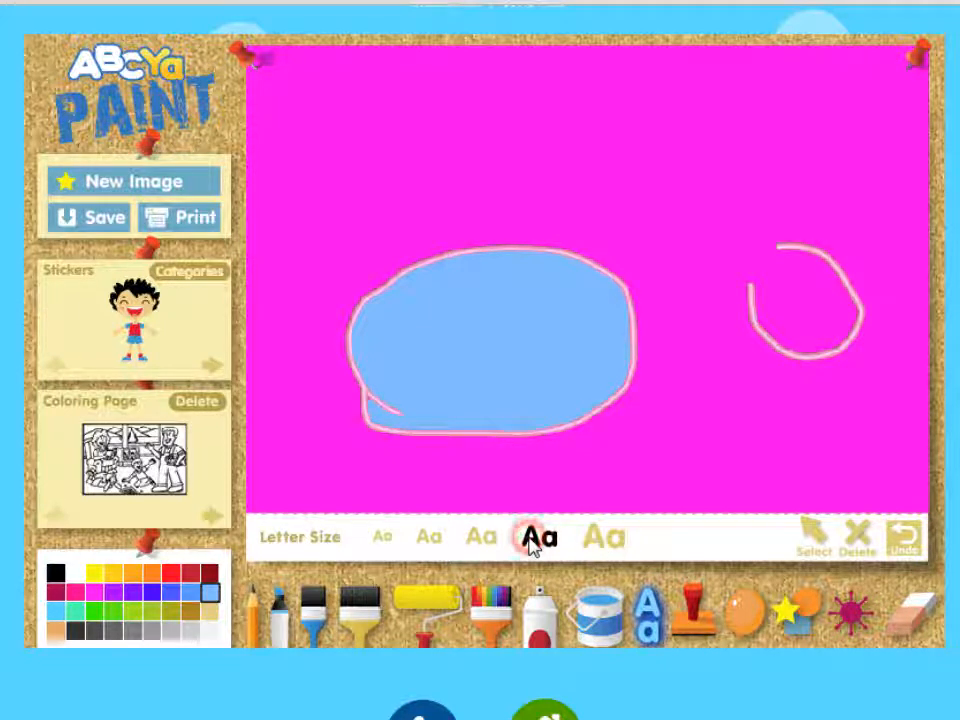
left_click(317, 100)
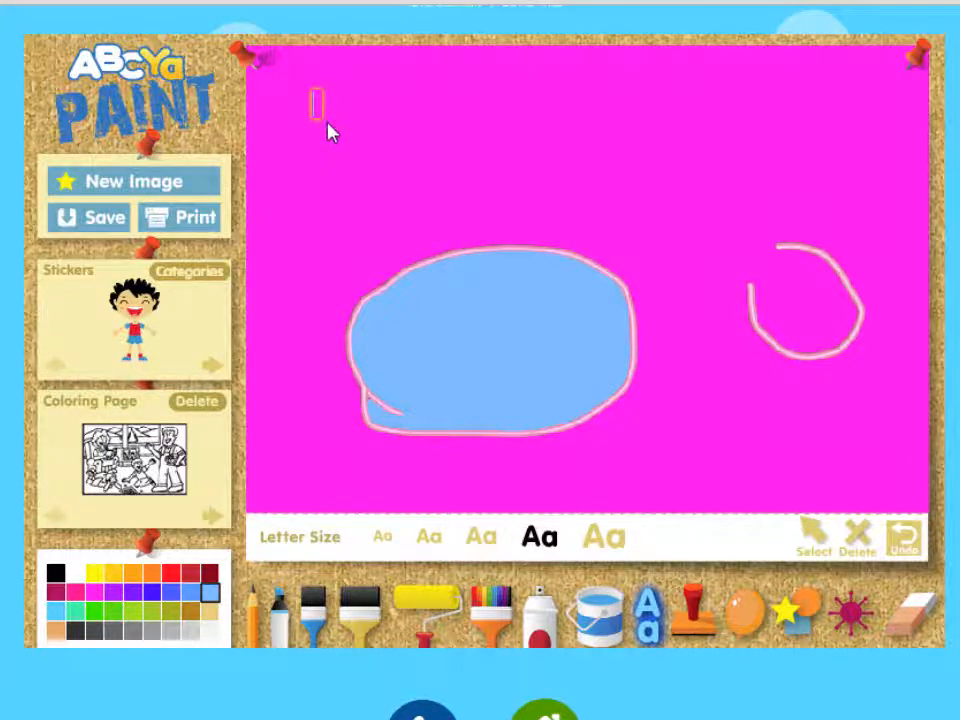
type("Mrs.")
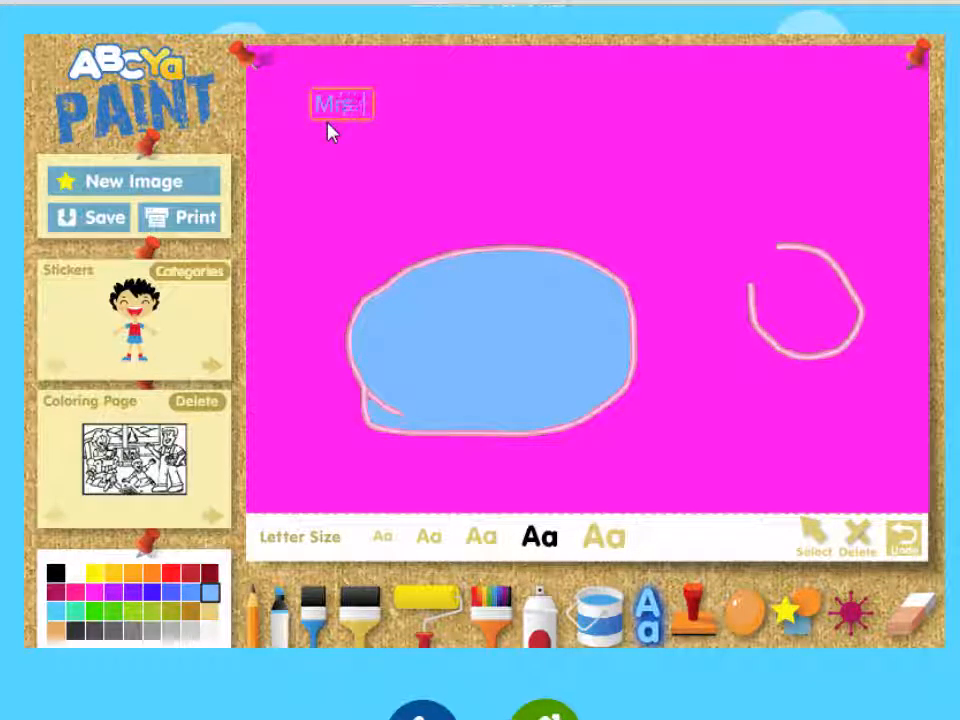
type(" Brannon")
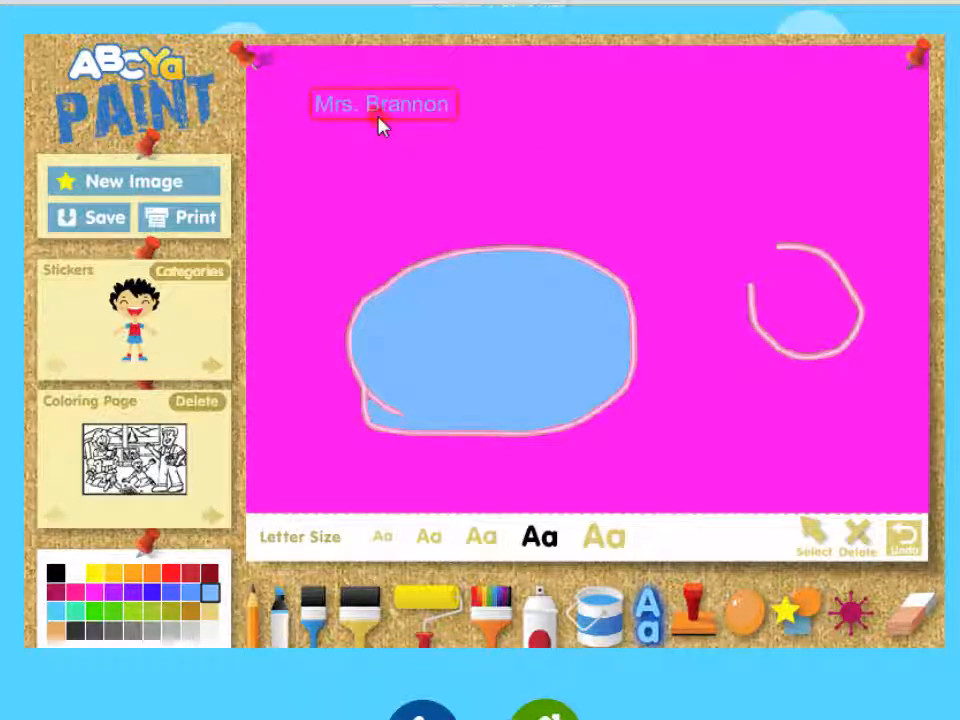
- Select the name text, enlarge it slightly and move it to the canvas's upper-right corner
left_click(815, 540)
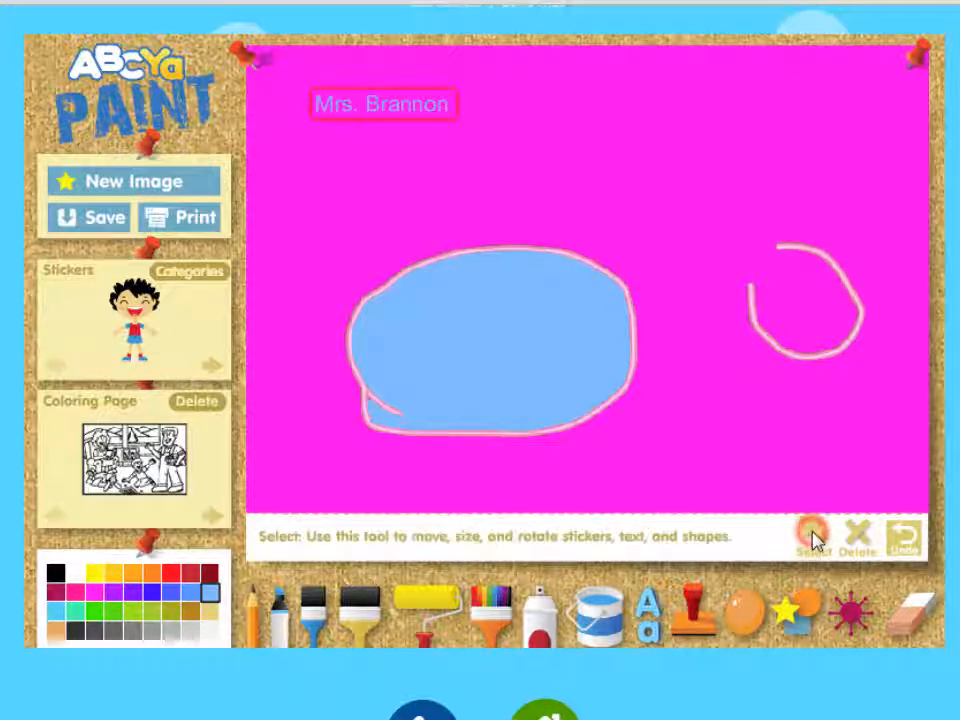
left_click(416, 104)
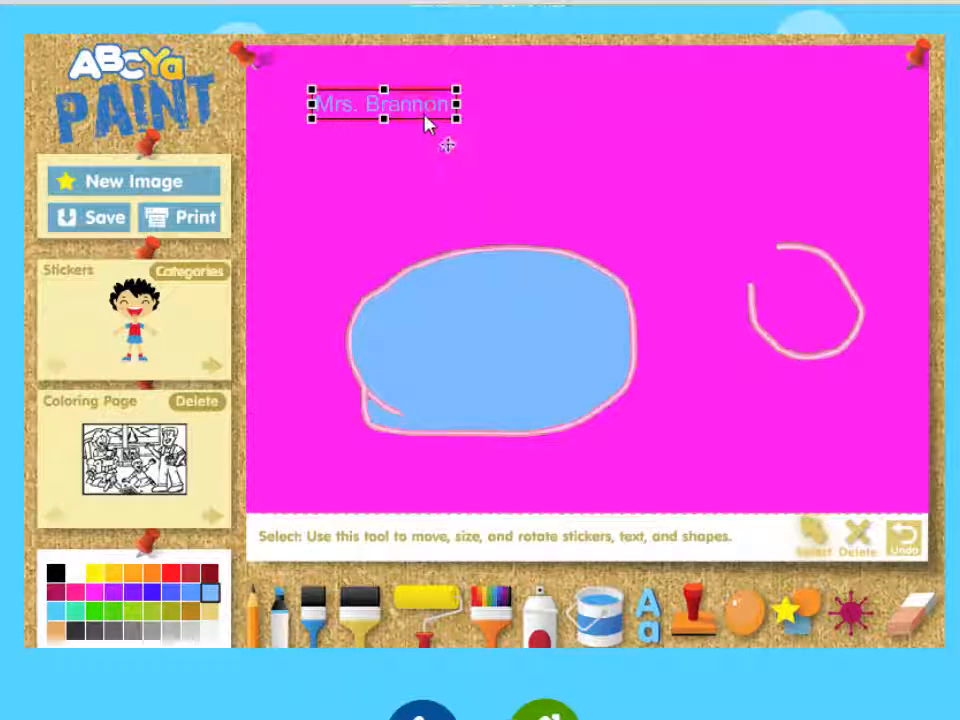
left_click_drag(456, 120, 850, 95)
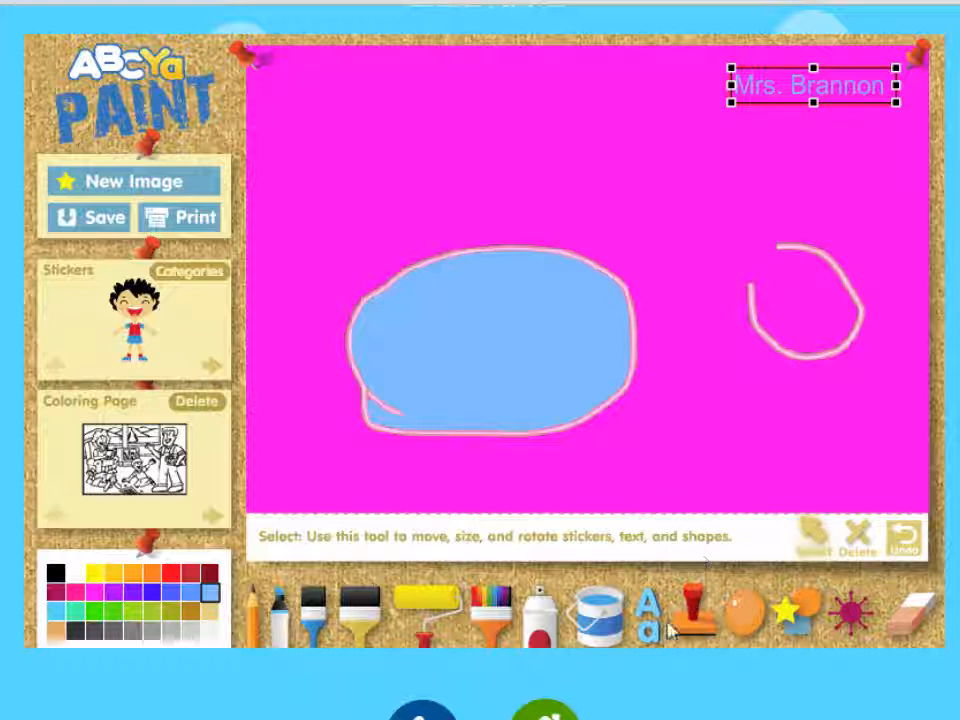
- Stamp jelly beans singly across the upper canvas, in a row above them, and in a U-shaped trail through the oval's lower part
left_click(700, 622)
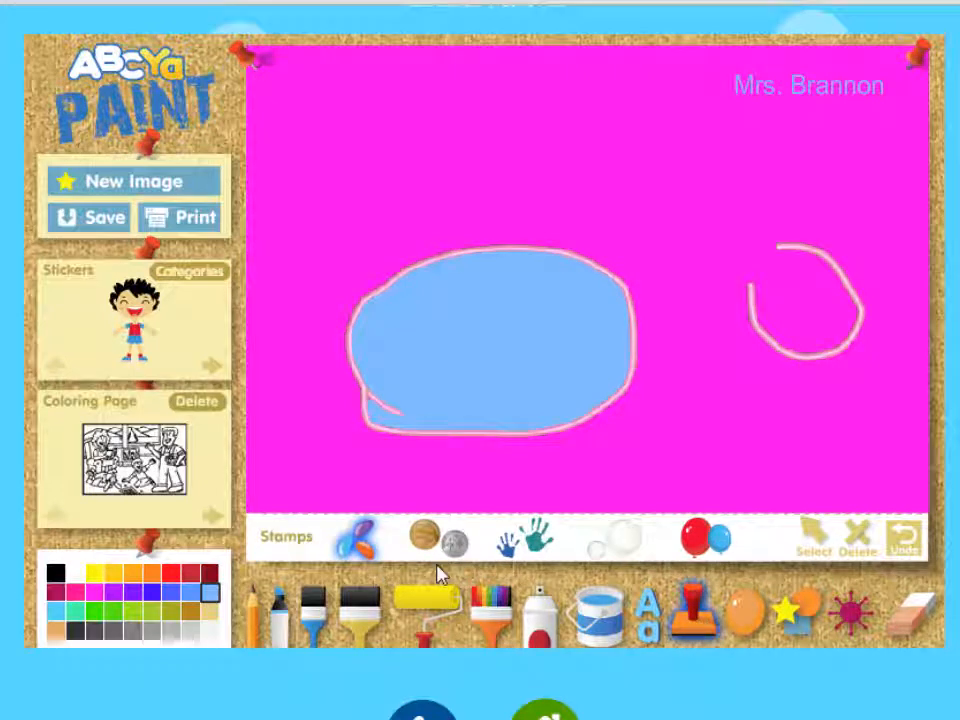
left_click(358, 553)
left_click(318, 160)
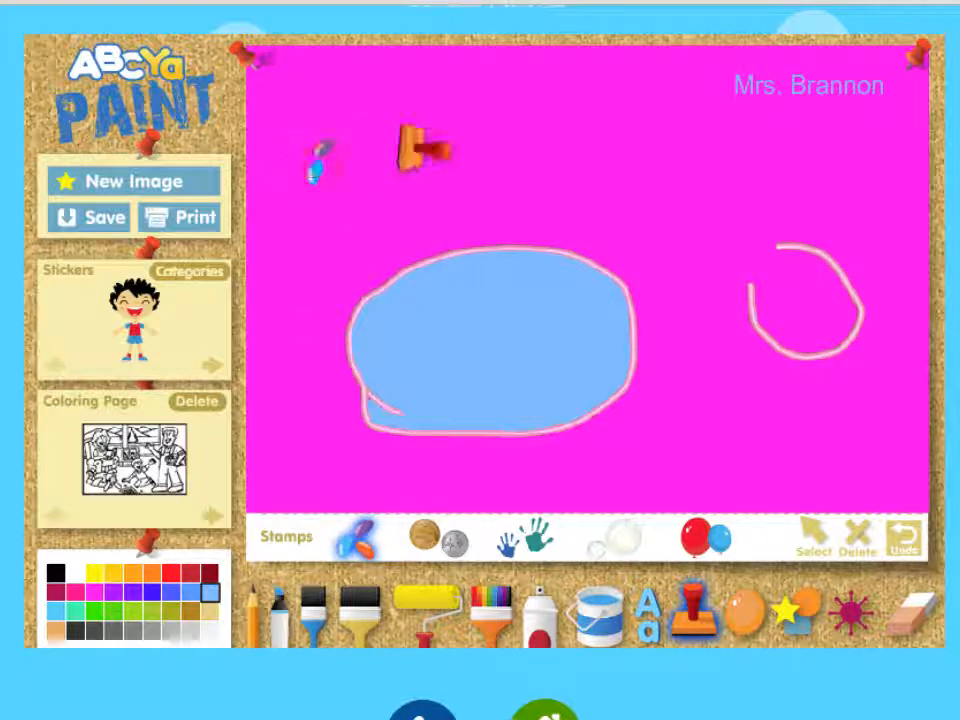
left_click(483, 176)
left_click(595, 180)
left_click(638, 183)
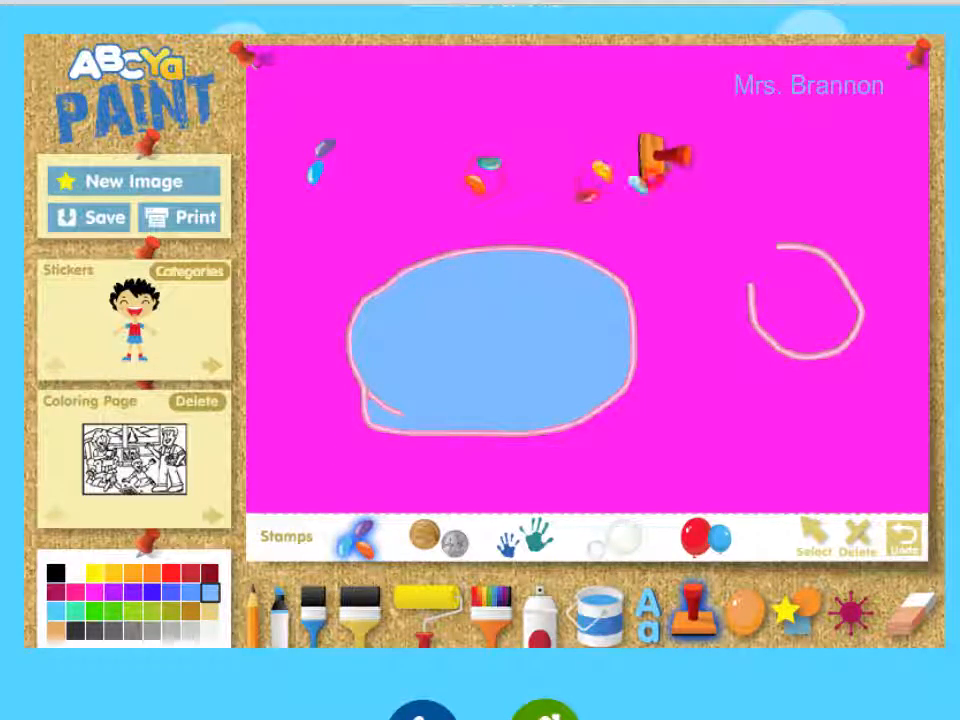
mouse_move(655, 160)
left_mouse_down()
mouse_move(622, 140)
mouse_move(597, 150)
mouse_move(567, 140)
mouse_move(327, 134)
left_mouse_up()
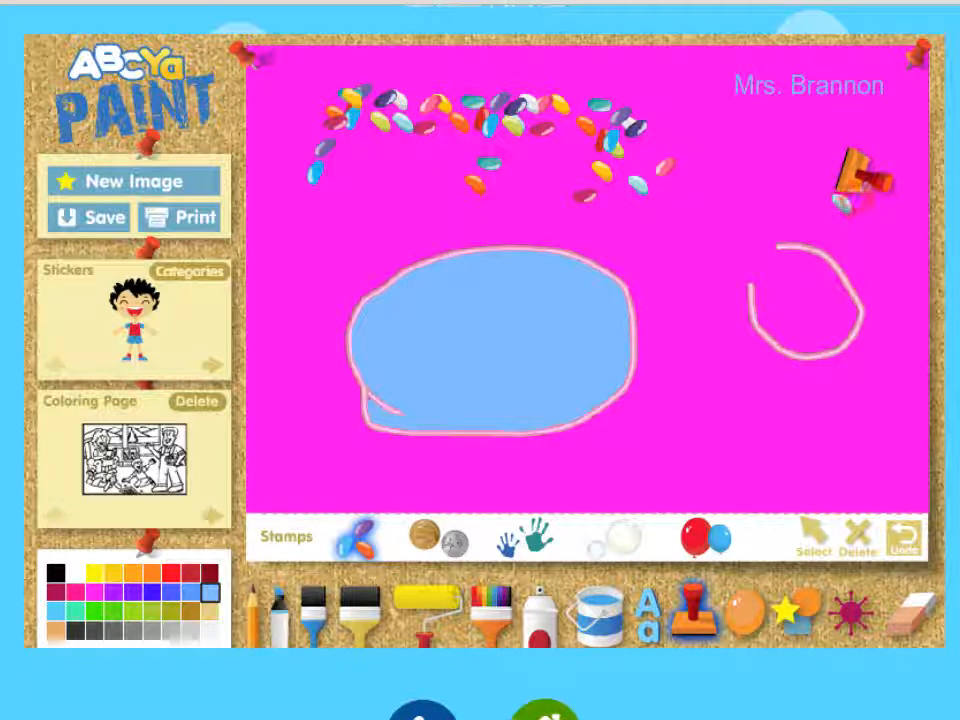
left_click(855, 190)
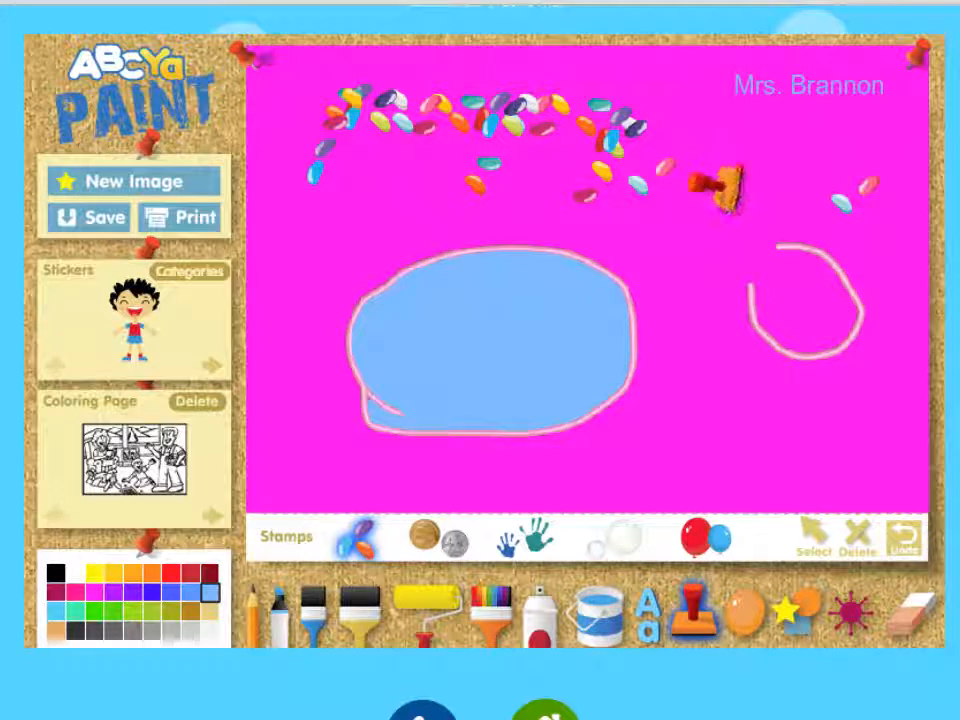
mouse_move(745, 170)
left_mouse_down()
mouse_move(761, 235)
mouse_move(716, 398)
mouse_move(671, 425)
mouse_move(543, 415)
mouse_move(471, 435)
mouse_move(391, 420)
mouse_move(326, 328)
mouse_move(321, 197)
left_mouse_up()
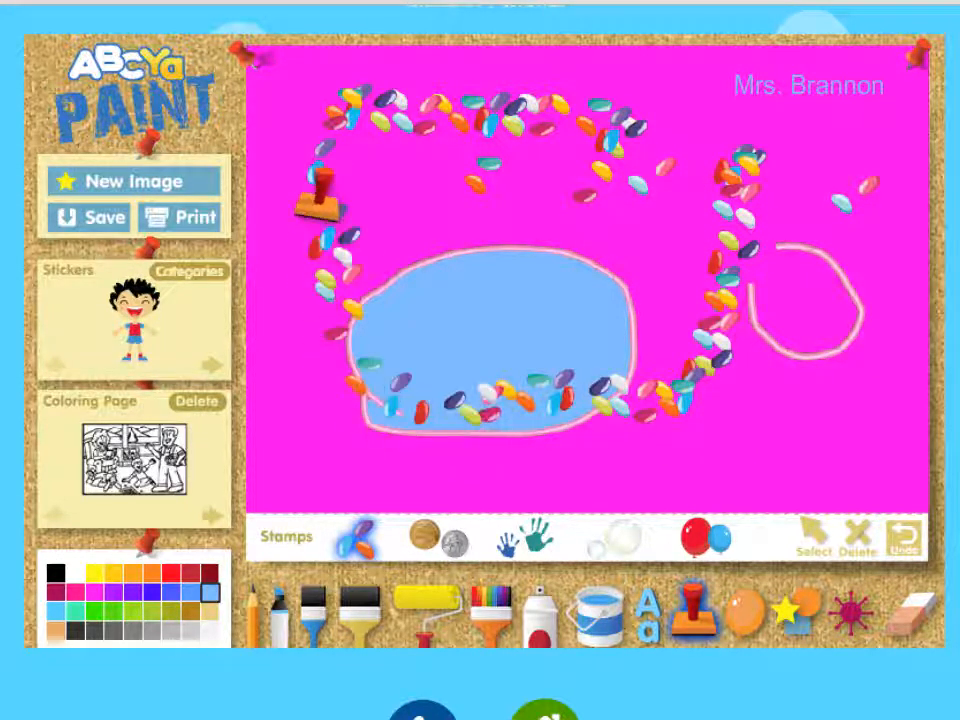
- Stamp single coins around the oval and a coin trail past the open circle to the oval's lower edge, and select the balloons stamp
left_click(438, 545)
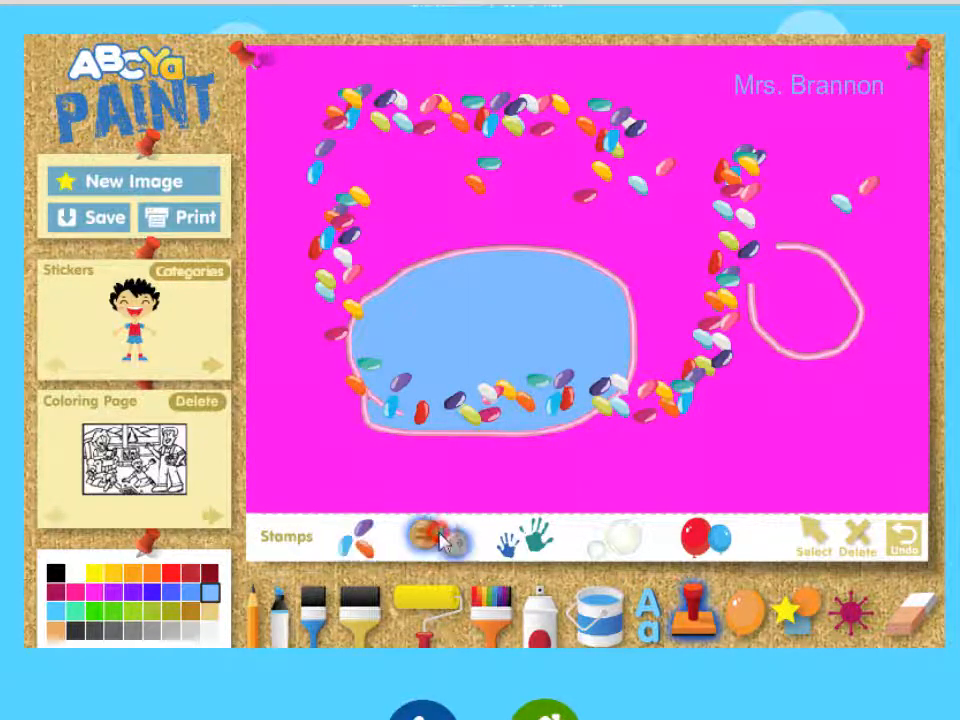
left_click(483, 252)
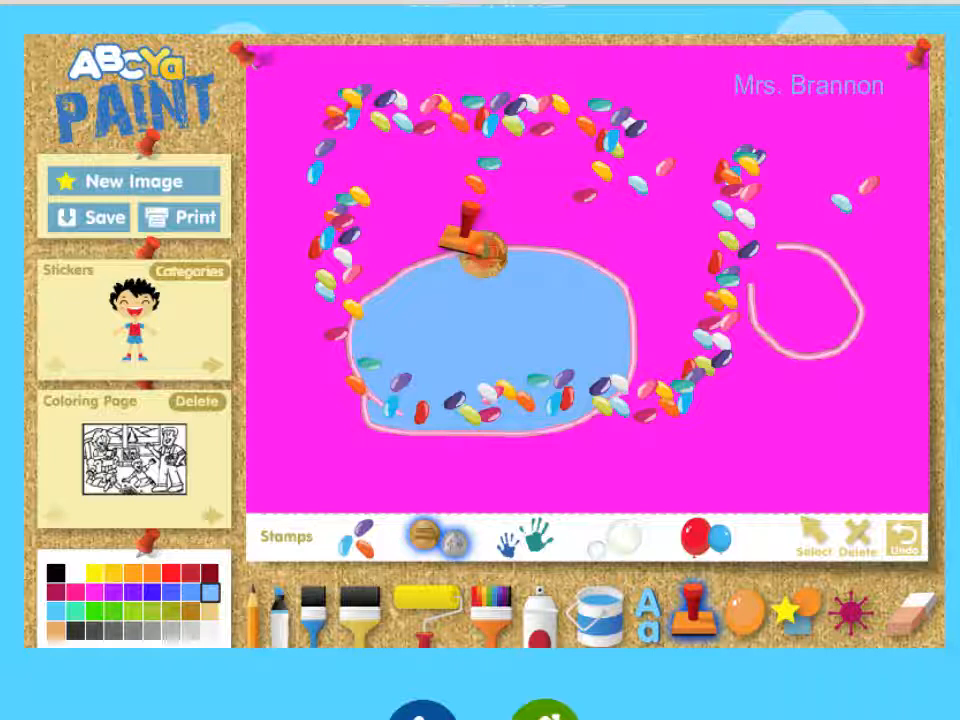
left_click(470, 330)
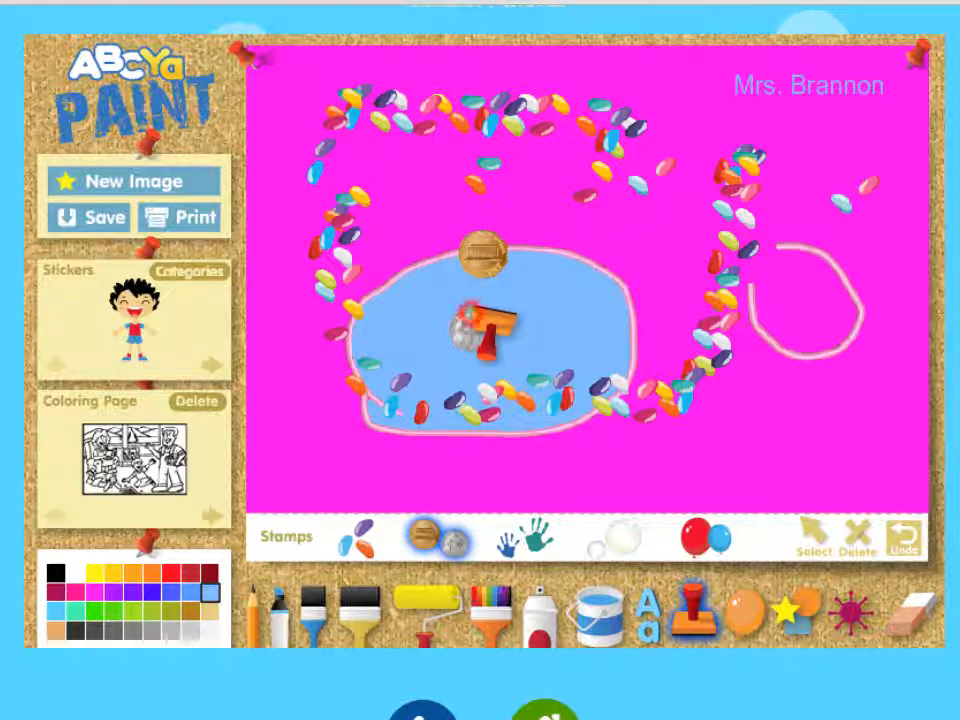
left_click(552, 342)
left_click(673, 250)
mouse_move(672, 235)
left_mouse_down()
mouse_move(750, 262)
mouse_move(790, 305)
mouse_move(822, 362)
mouse_move(787, 420)
mouse_move(622, 420)
mouse_move(430, 442)
left_mouse_up()
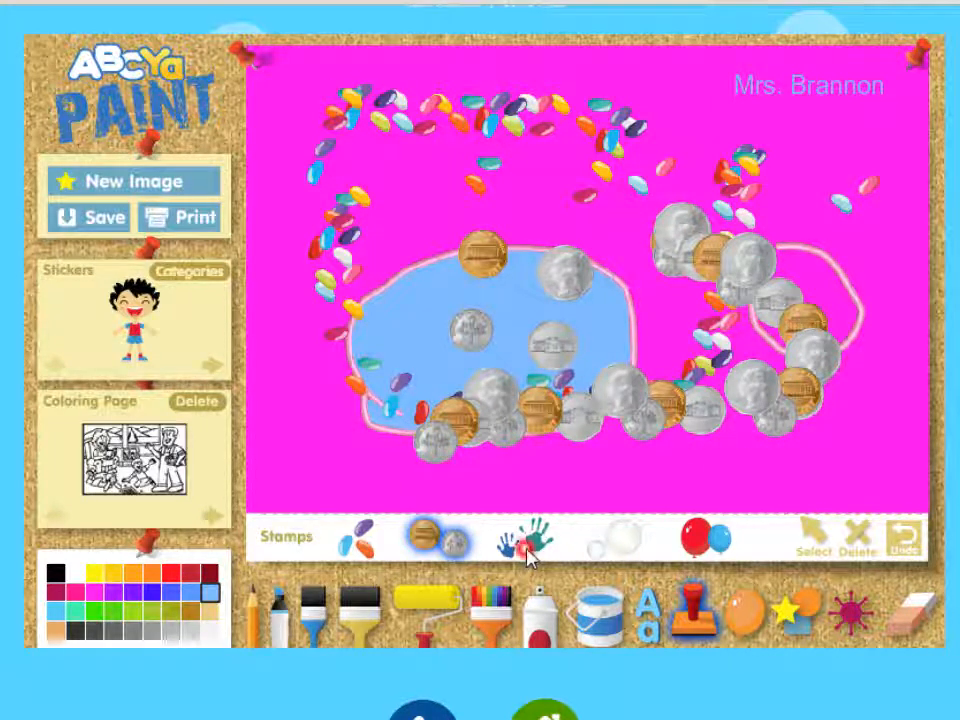
left_click(617, 542)
left_click(703, 545)
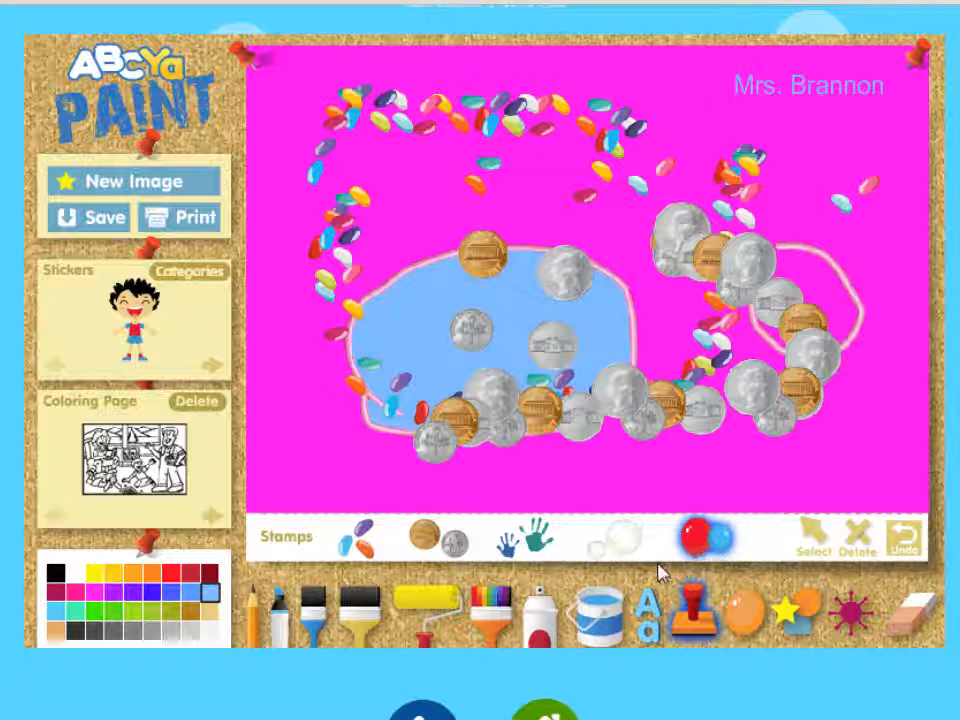
- Switch to the Balloon tool and start a new image, confirming the erase
left_click(743, 613)
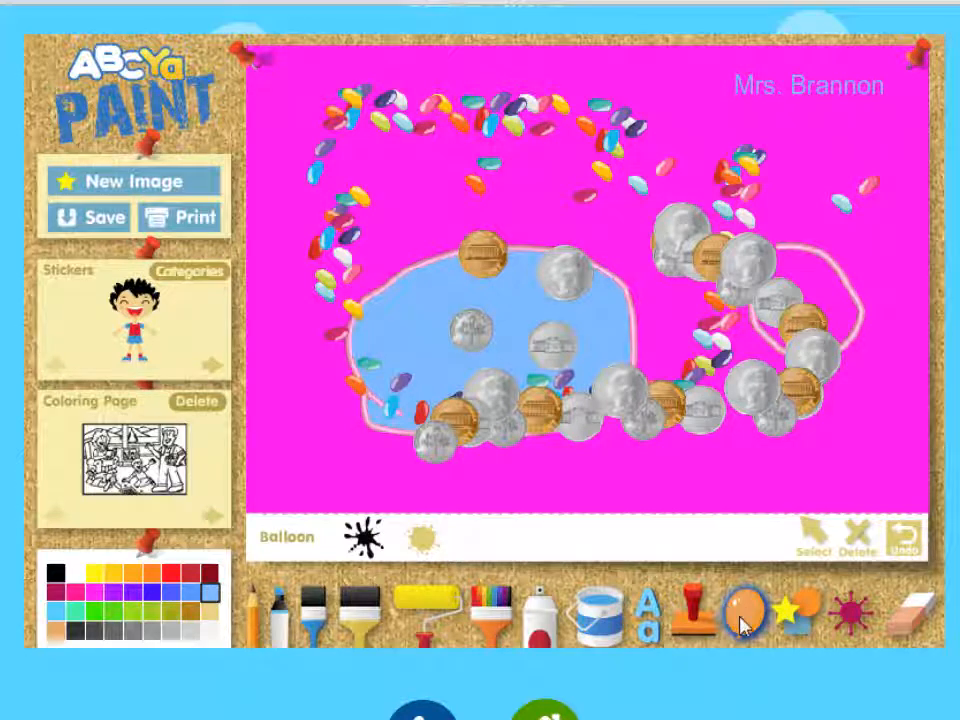
left_click(131, 183)
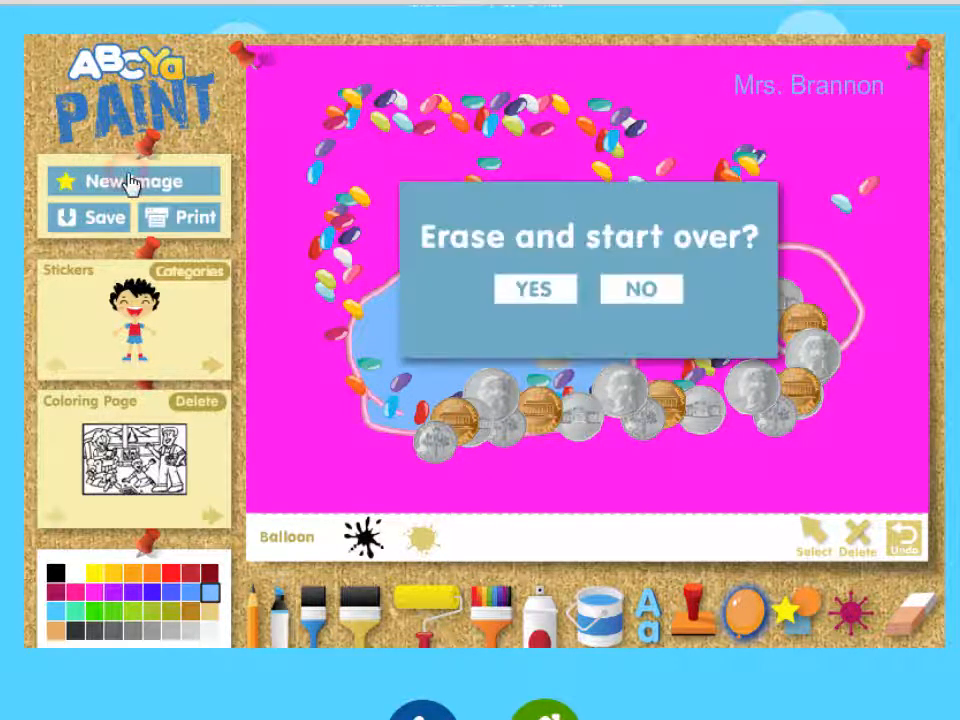
left_click(533, 291)
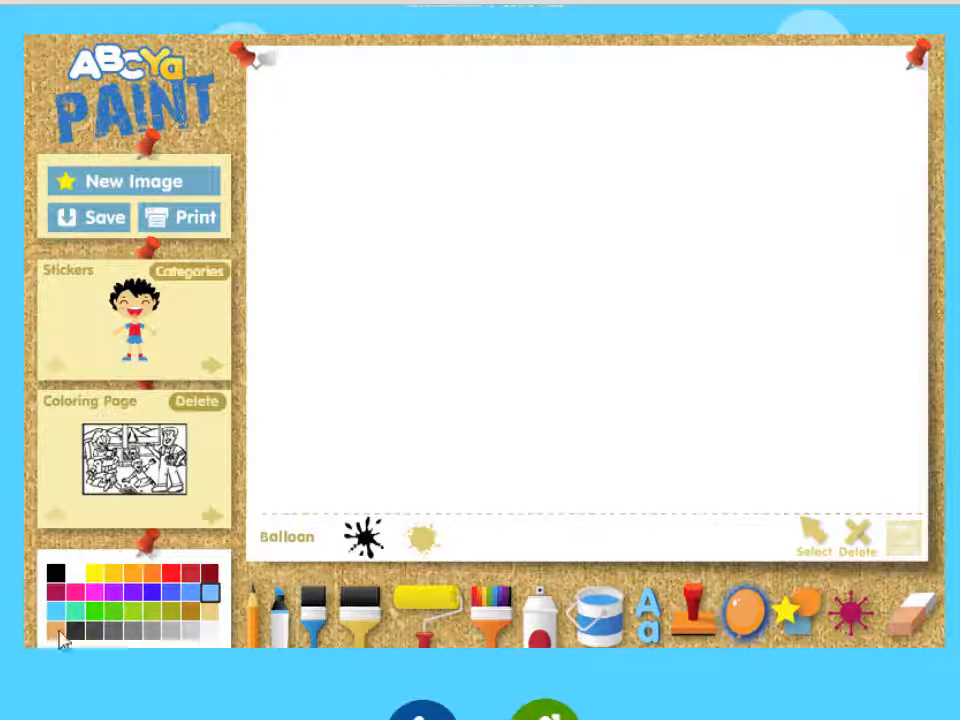
- Place eleven hot pink long-armed balloon splats across the left half of the canvas
left_click(76, 591)
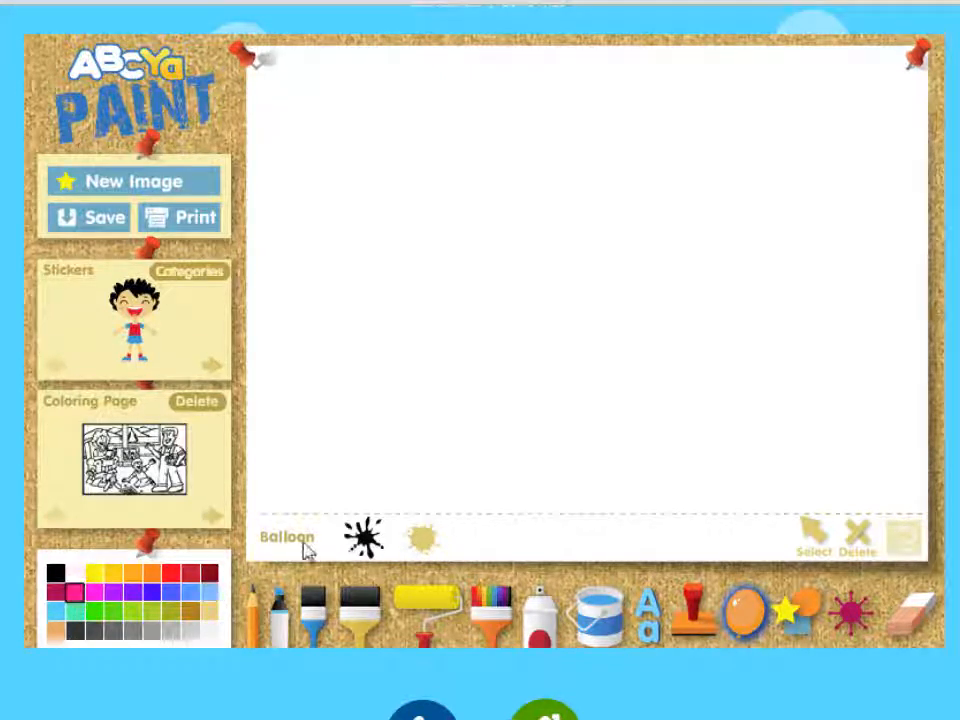
left_click(423, 540)
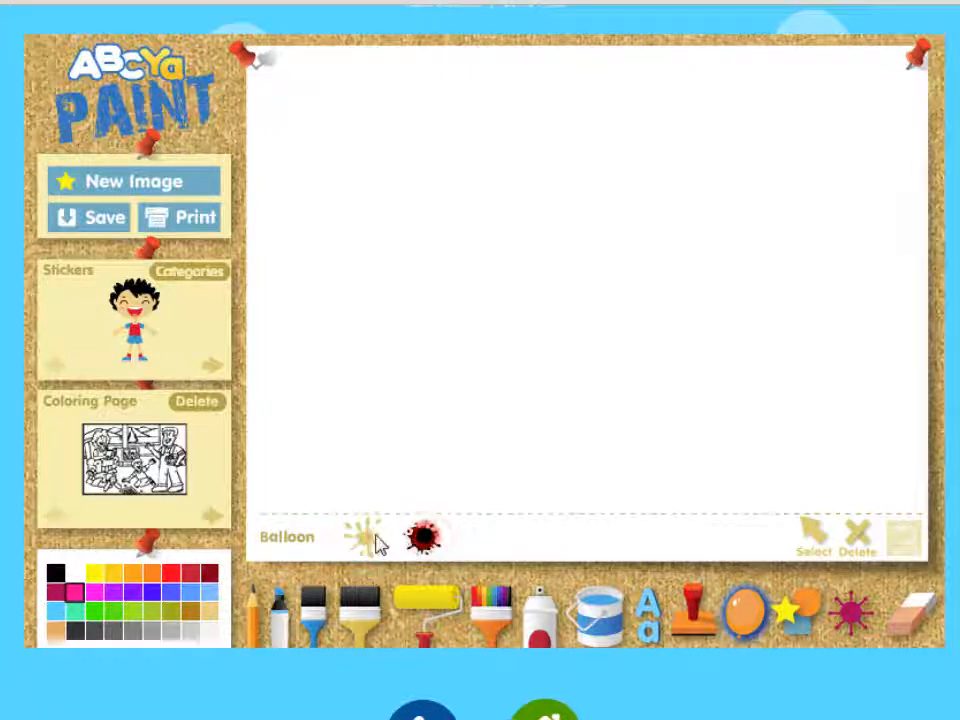
left_click(364, 539)
left_click(358, 247)
left_click(482, 216)
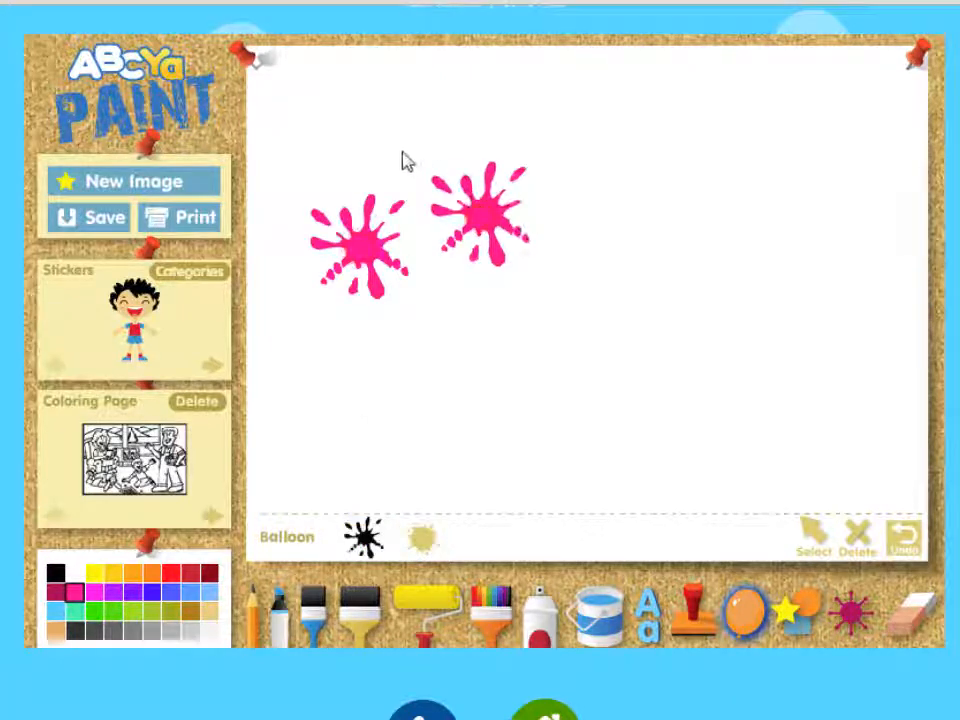
left_click(404, 147)
left_click(420, 242)
left_click(408, 316)
left_click(483, 316)
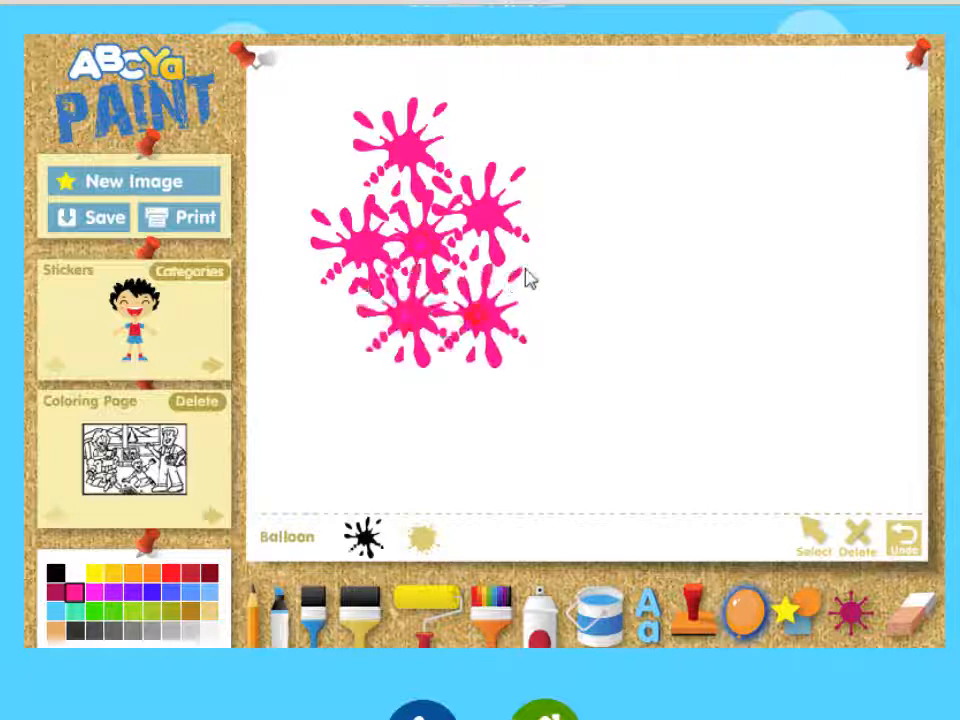
left_click(536, 266)
left_click(550, 192)
left_click(472, 130)
left_click(347, 185)
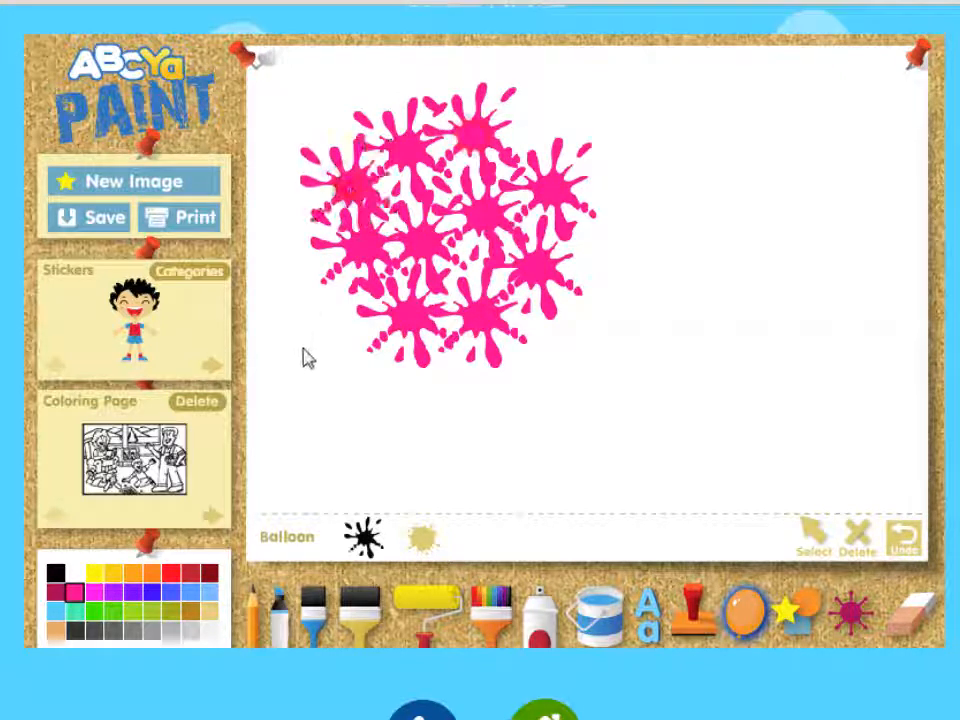
left_click(304, 348)
- Place eight hot pink balloon splats of the rounder style across the right and lower middle of the canvas
left_click(421, 538)
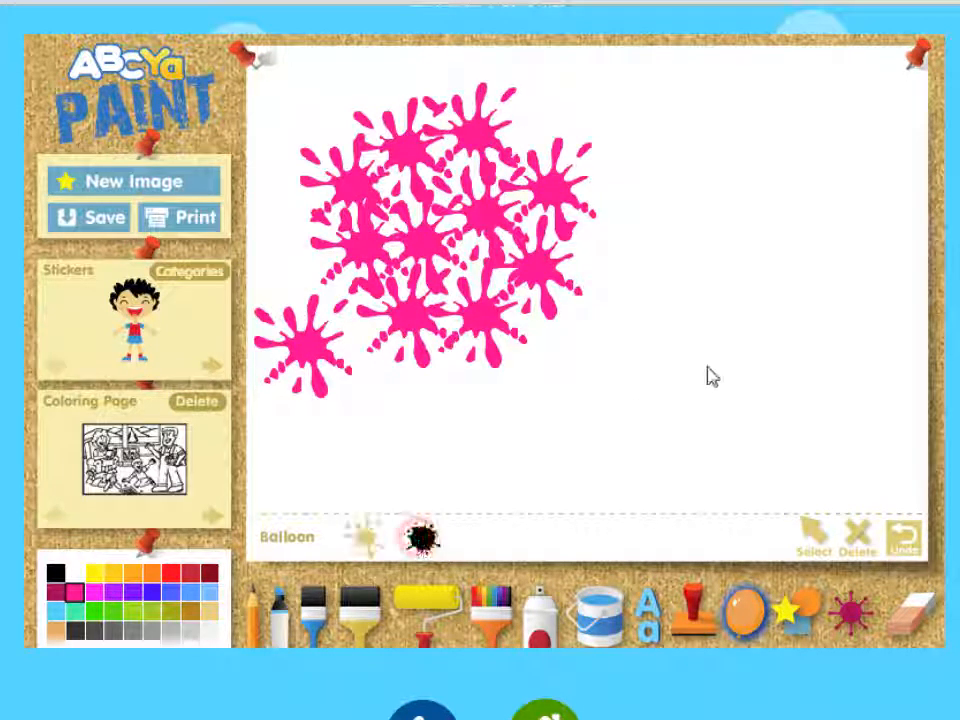
left_click(733, 337)
left_click(722, 245)
left_click(805, 200)
left_click(831, 300)
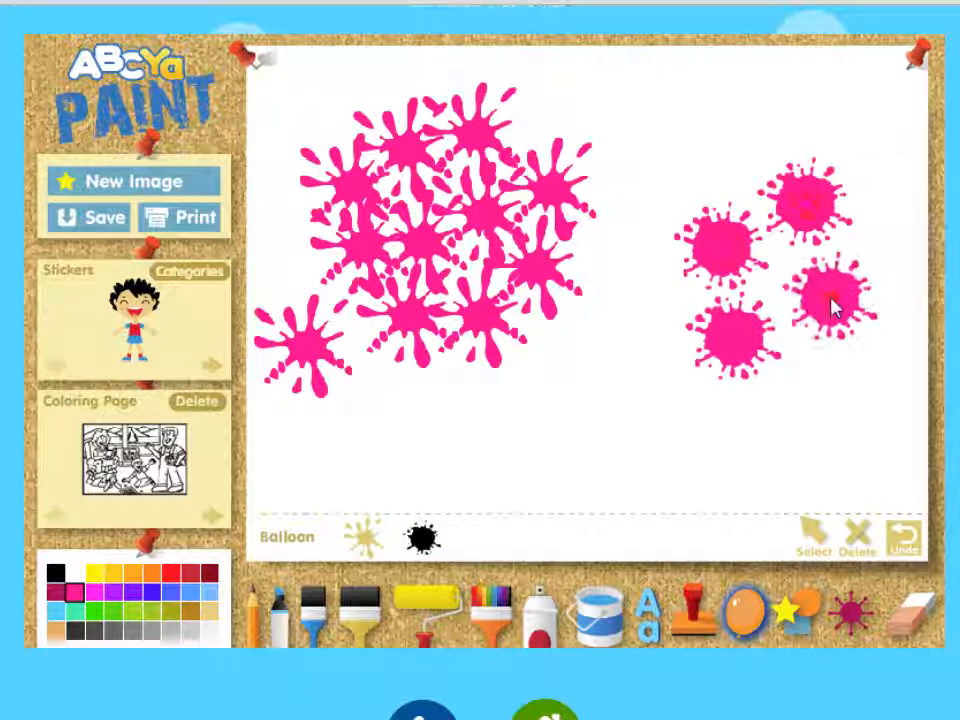
left_click(878, 394)
left_click(754, 430)
left_click(681, 382)
left_click(596, 418)
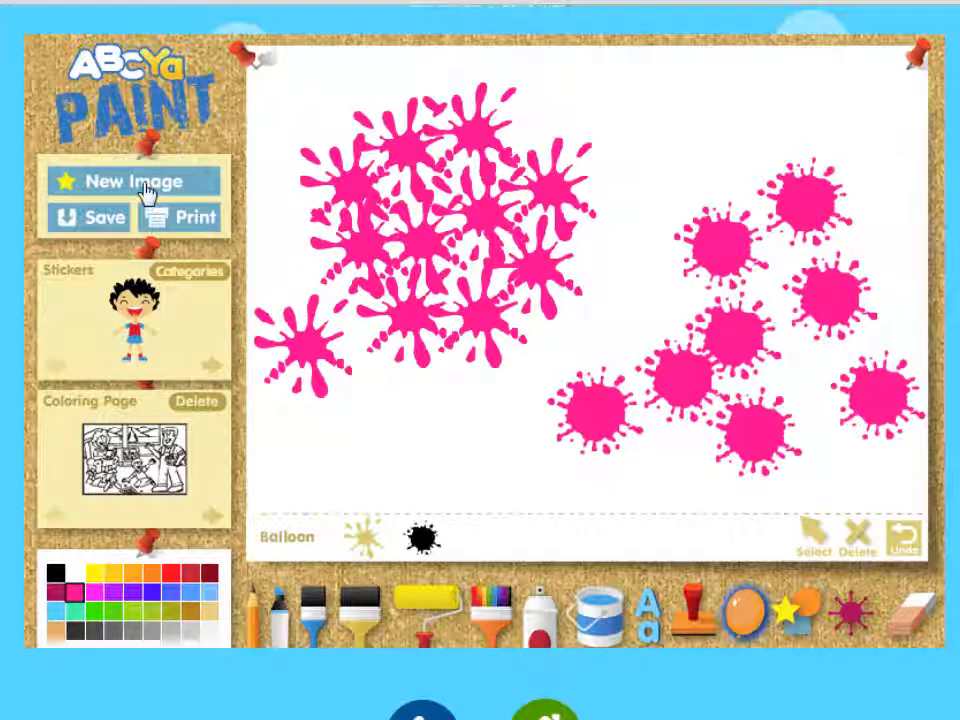
- Start a new image, confirming the erase, and draw a large yellow star in the upper left half of the canvas
left_click(64, 184)
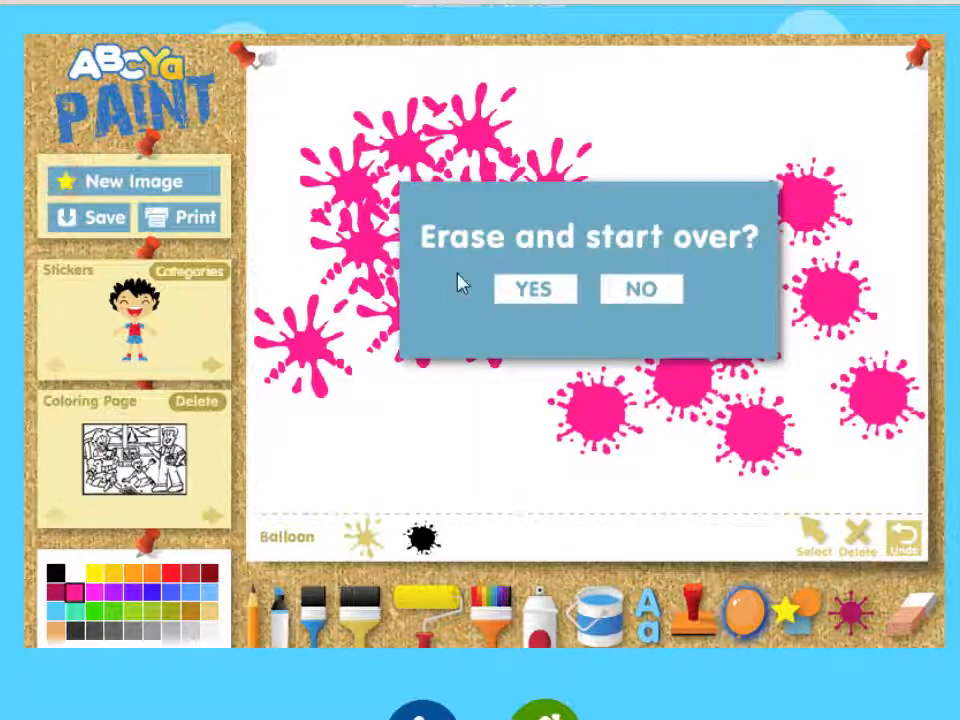
left_click(506, 290)
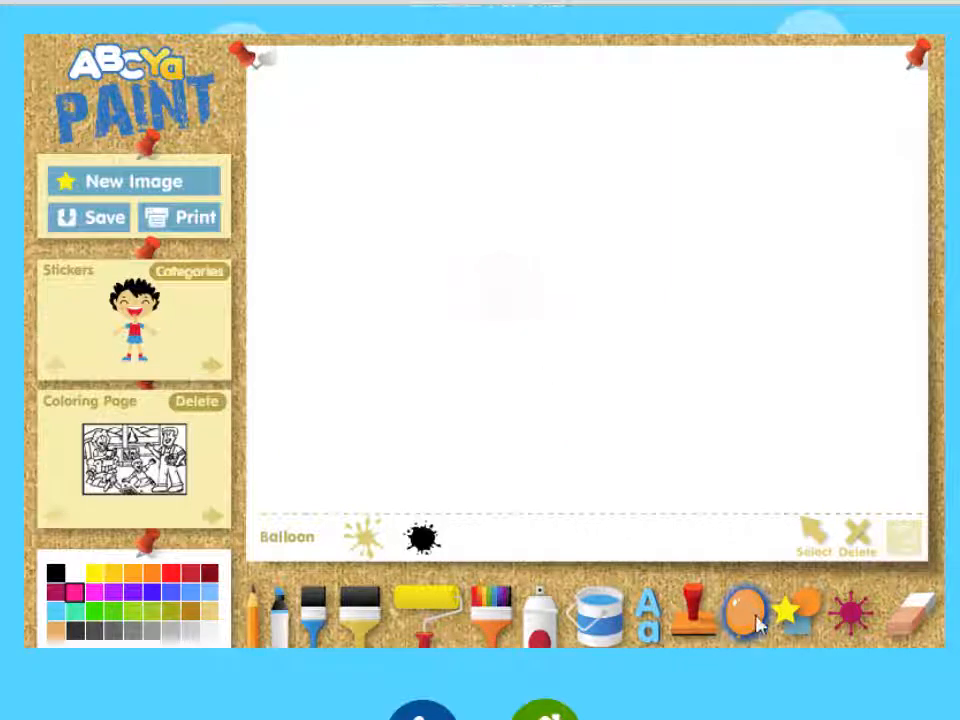
left_click(800, 620)
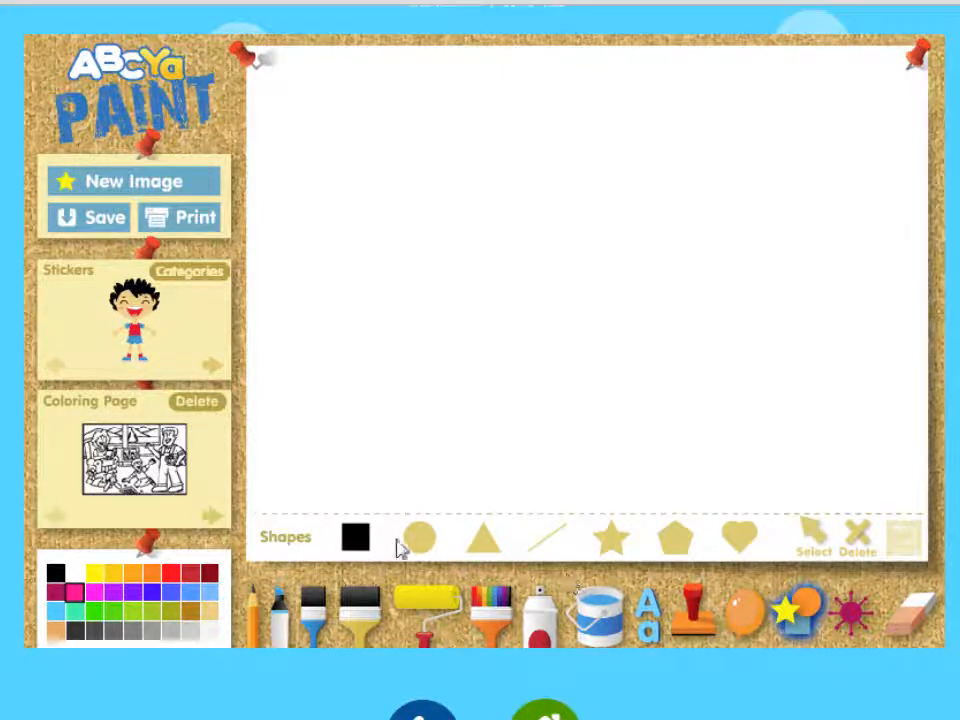
left_click(612, 545)
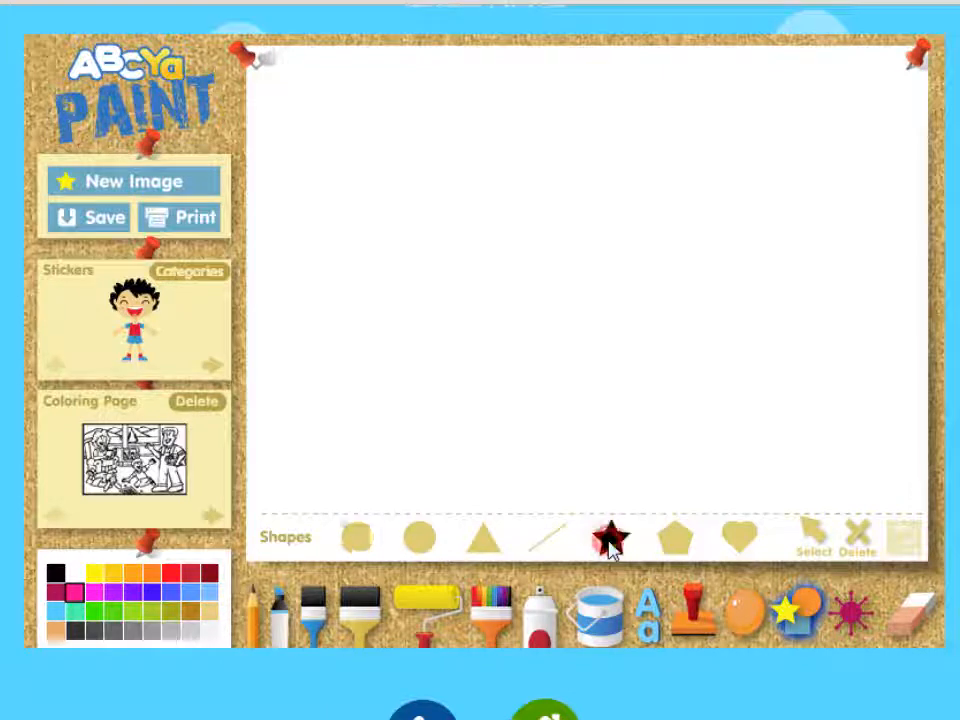
left_click(95, 574)
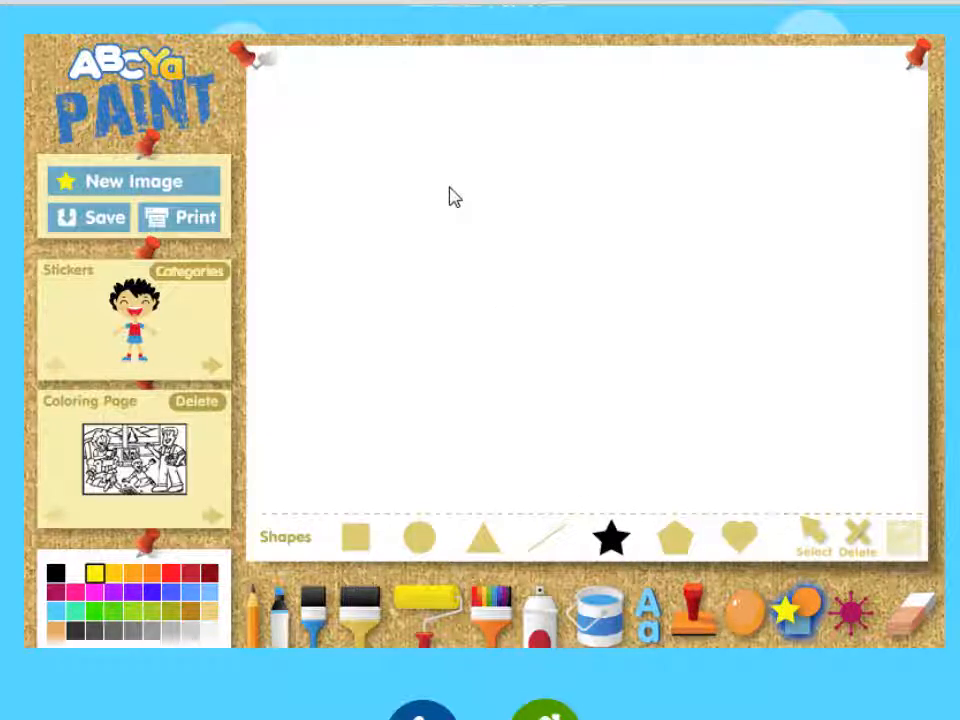
mouse_move(450, 189)
left_mouse_down()
mouse_move(512, 270)
mouse_move(574, 270)
mouse_move(560, 278)
left_mouse_up()
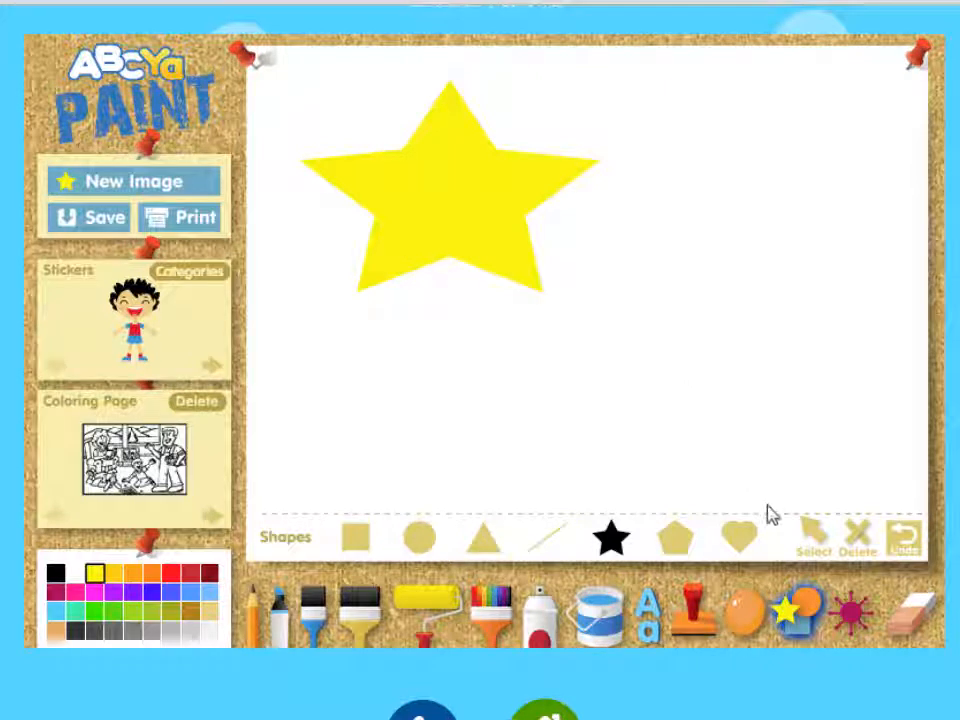
- Select the yellow star, shrink it slightly, and move it to the lower right corner of the canvas
left_click(812, 537)
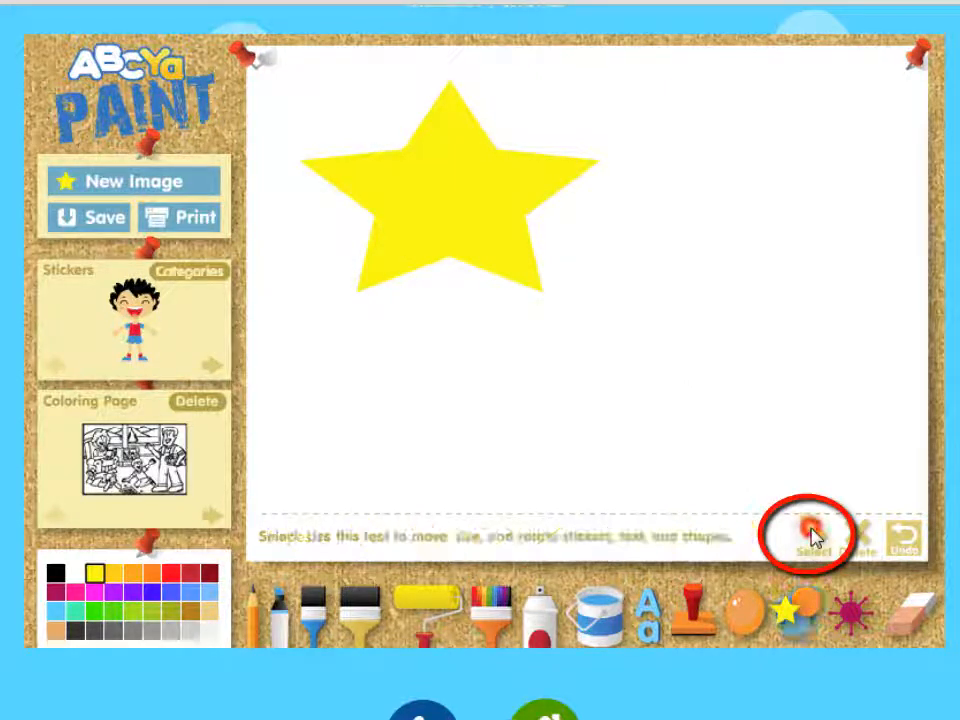
left_click(459, 211)
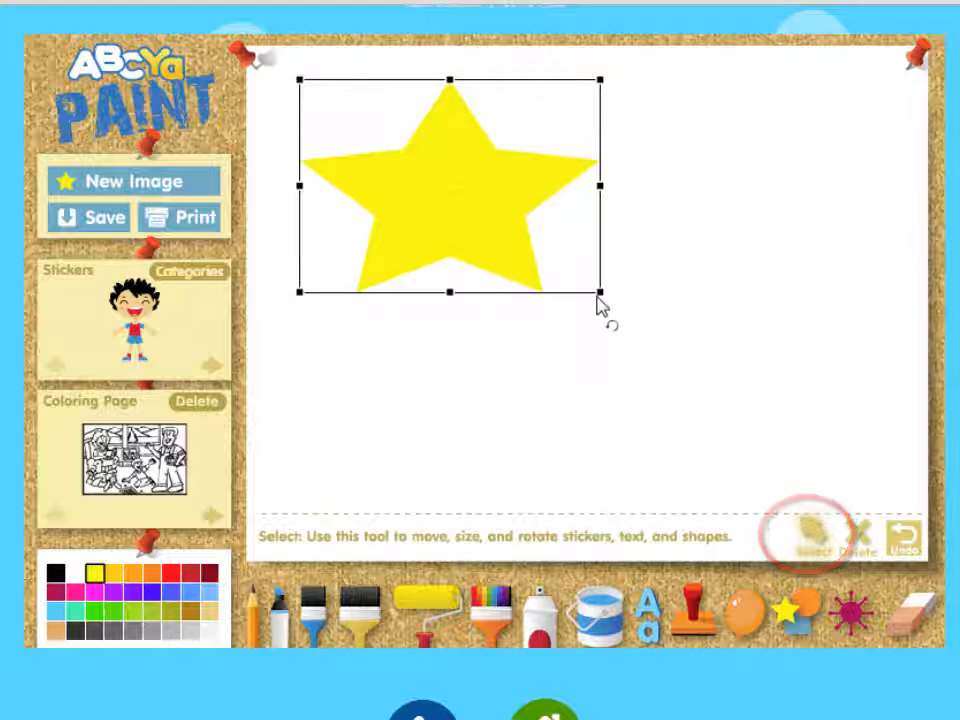
left_click_drag(600, 293, 568, 283)
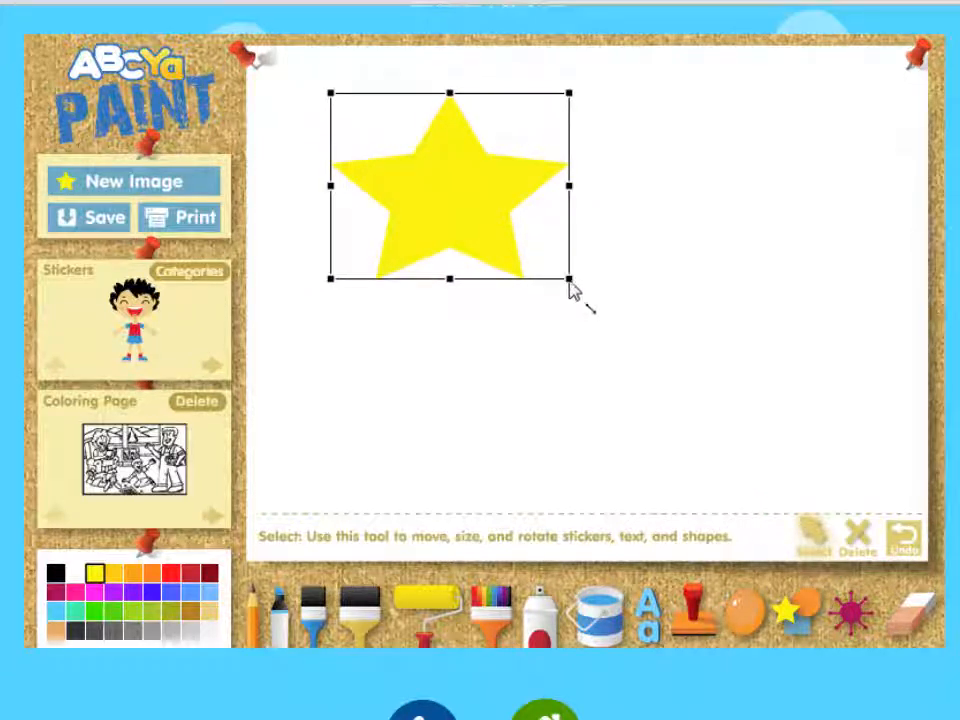
left_click_drag(465, 207, 823, 421)
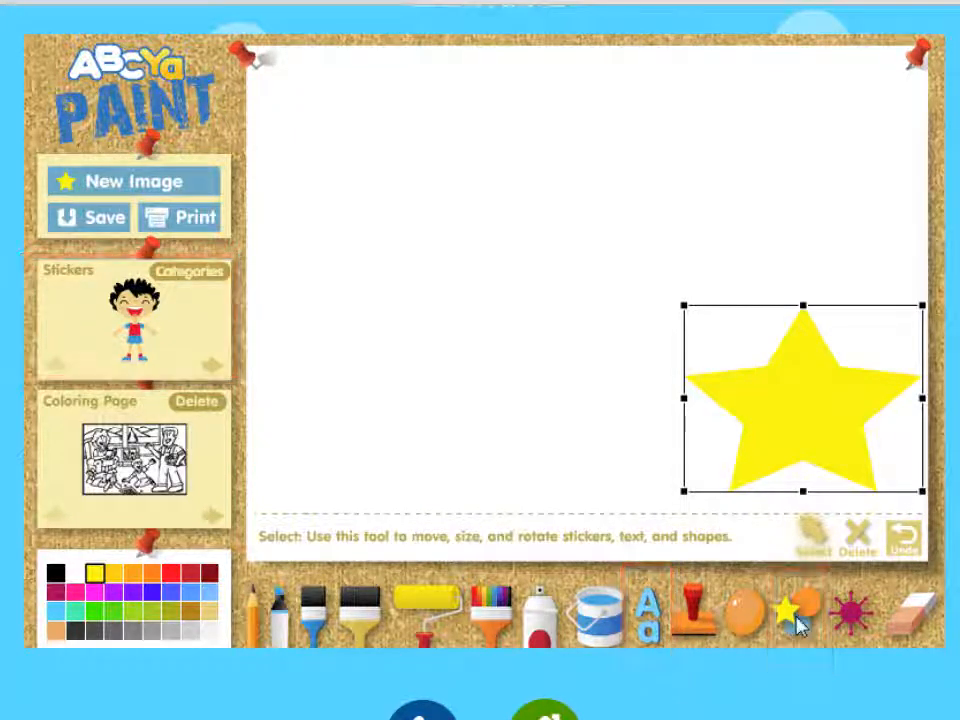
- Start a new image and paint bright green mirrored squiggles, a central vertical bar and side dots with the symmetry brush
left_click(141, 190)
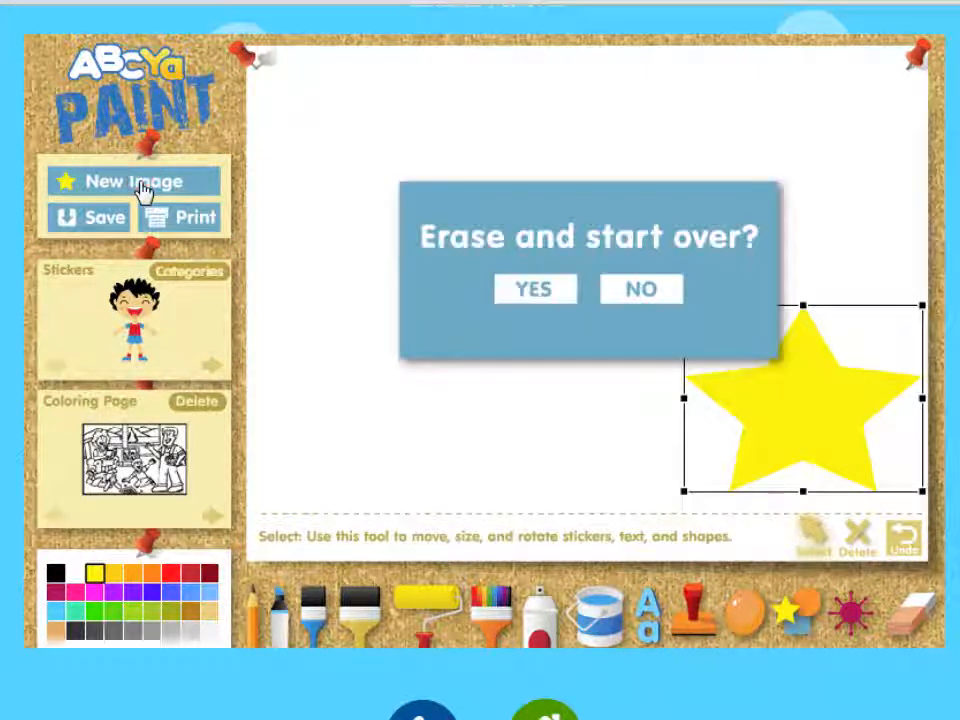
left_click(535, 291)
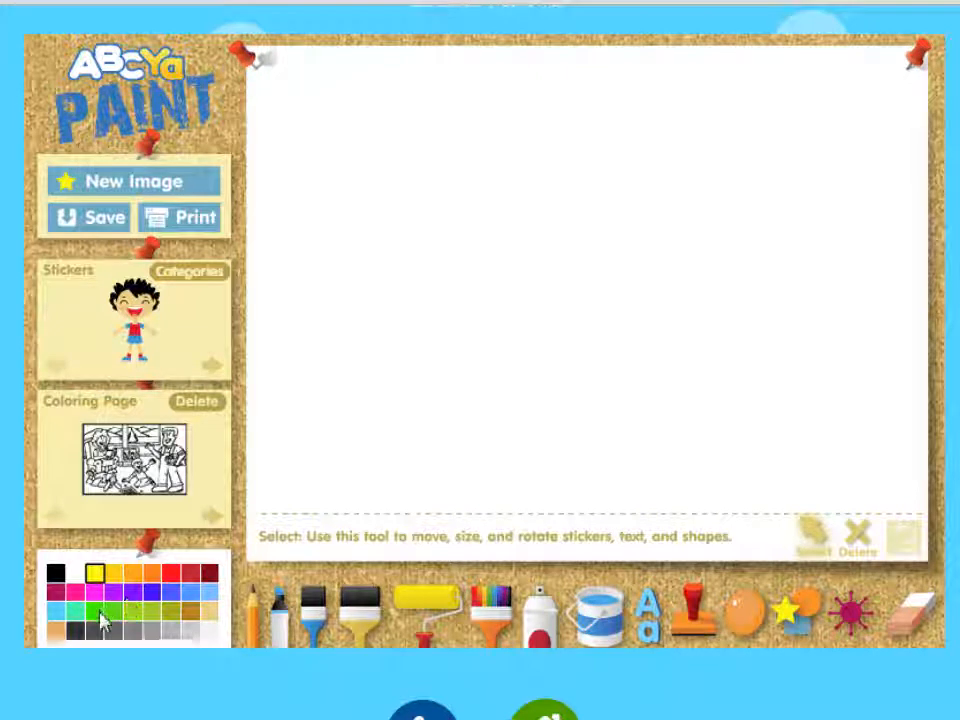
left_click(94, 611)
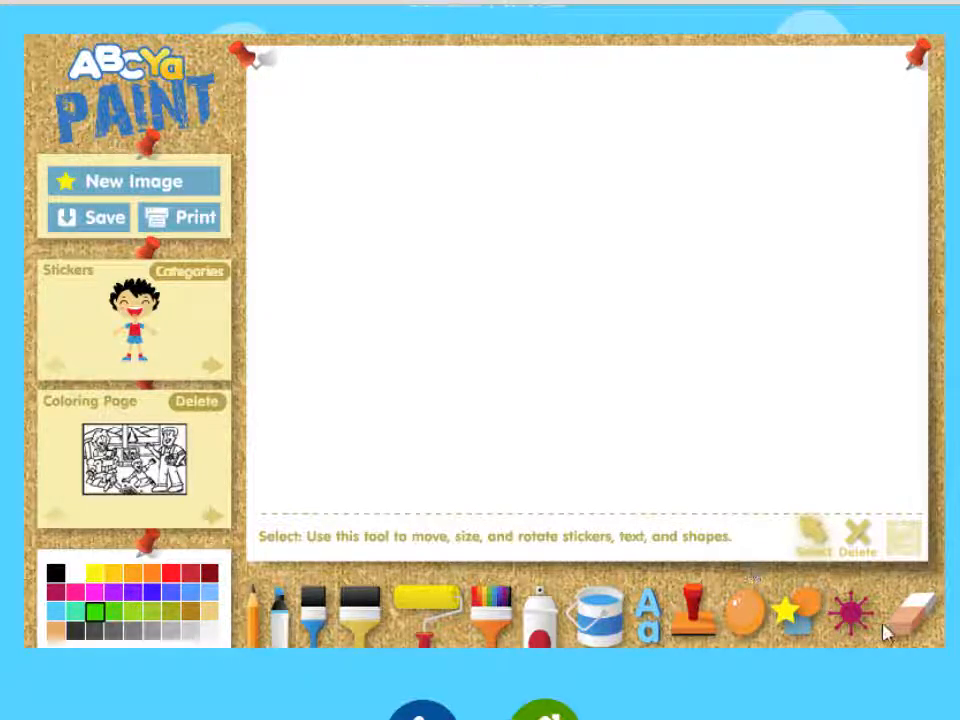
left_click(851, 626)
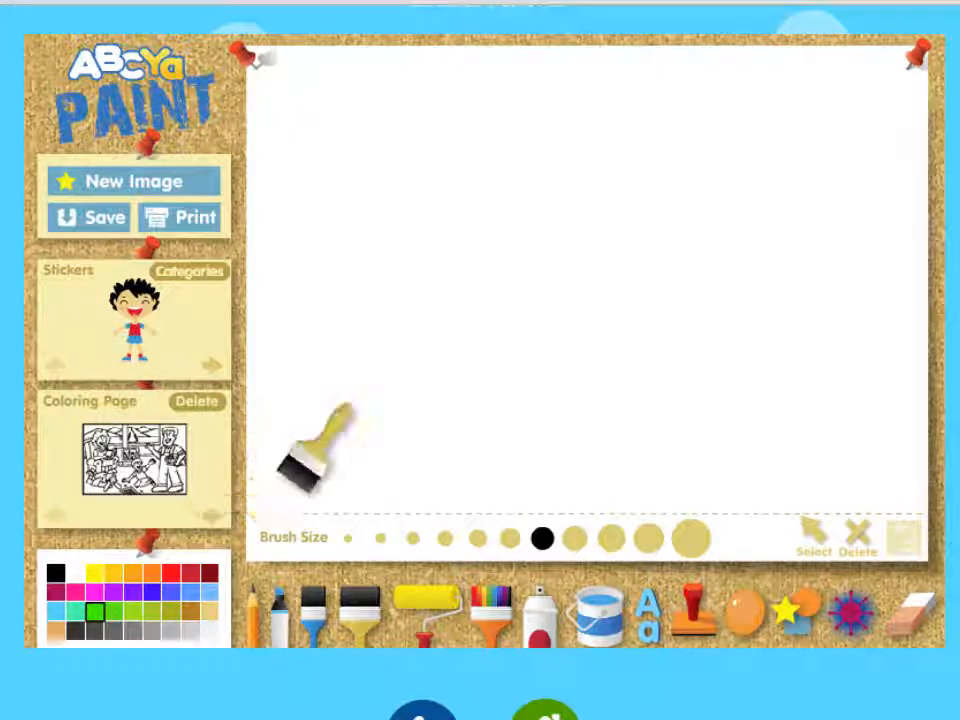
mouse_move(288, 480)
left_mouse_down()
mouse_move(358, 474)
mouse_move(410, 456)
mouse_move(373, 404)
mouse_move(408, 389)
mouse_move(438, 409)
mouse_move(473, 409)
mouse_move(468, 369)
mouse_move(453, 354)
mouse_move(468, 339)
mouse_move(498, 338)
mouse_move(524, 360)
mouse_move(536, 324)
mouse_move(526, 289)
mouse_move(590, 285)
left_mouse_up()
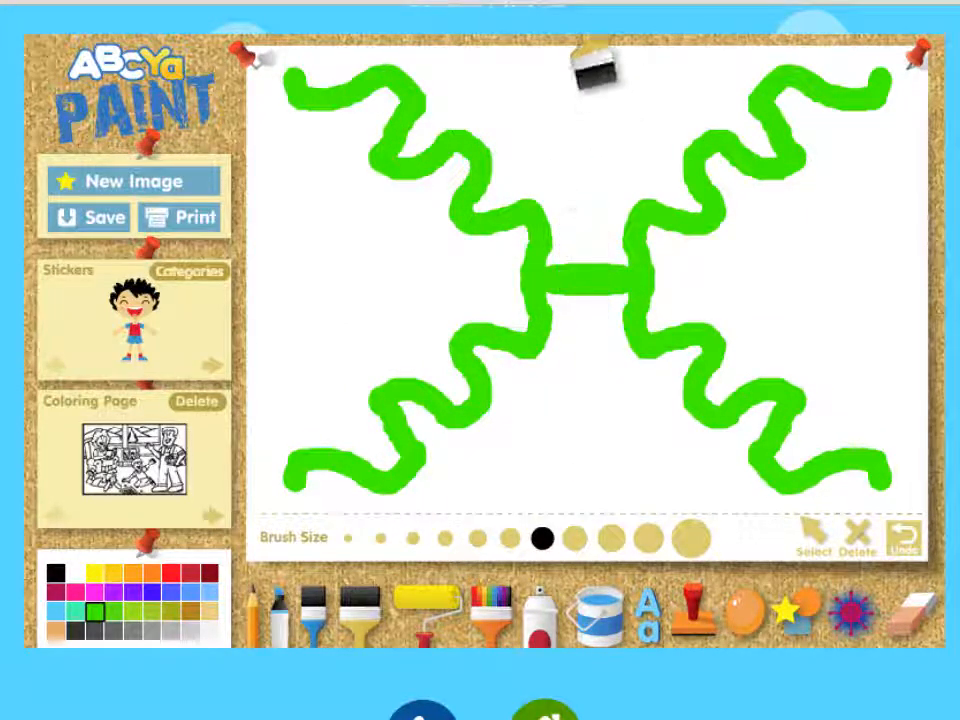
mouse_move(595, 72)
left_mouse_down()
mouse_move(592, 255)
mouse_move(612, 330)
left_mouse_up()
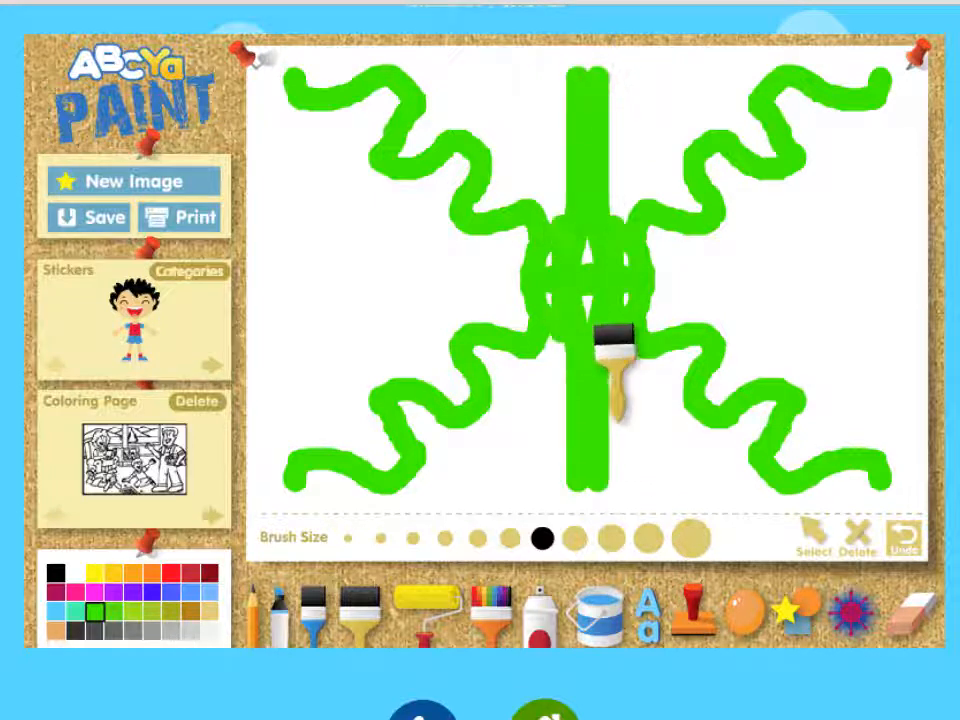
left_click(877, 207)
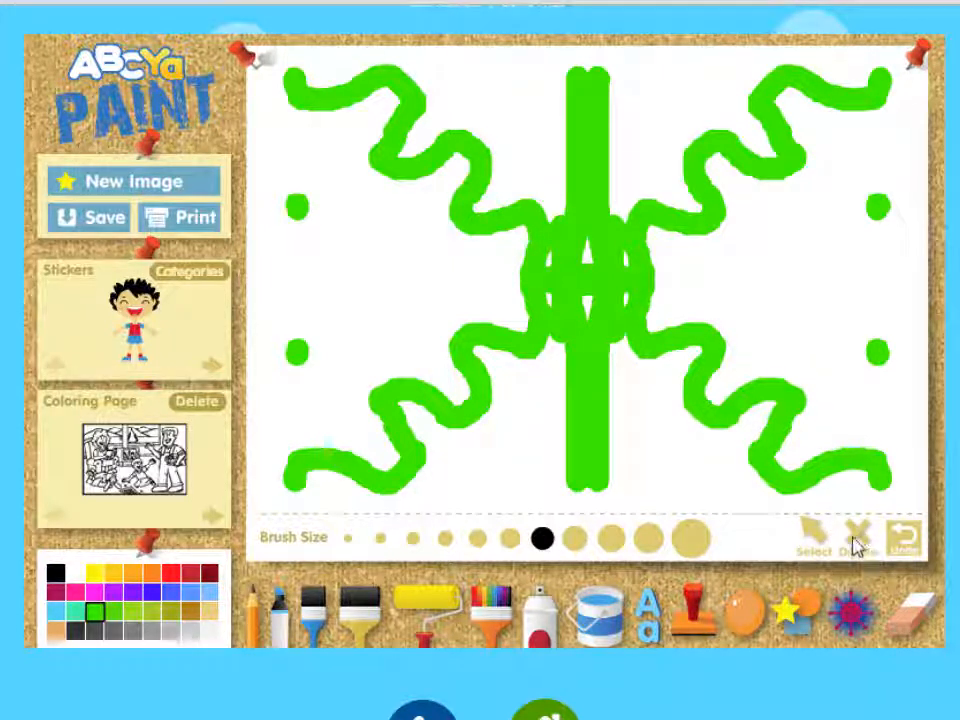
- Erase the outer end of the green squiggle in the lower right of the canvas
left_click(900, 628)
mouse_move(812, 463)
left_mouse_down()
mouse_move(827, 495)
mouse_move(850, 455)
mouse_move(857, 465)
mouse_move(907, 470)
mouse_move(902, 490)
mouse_move(874, 433)
left_mouse_up()
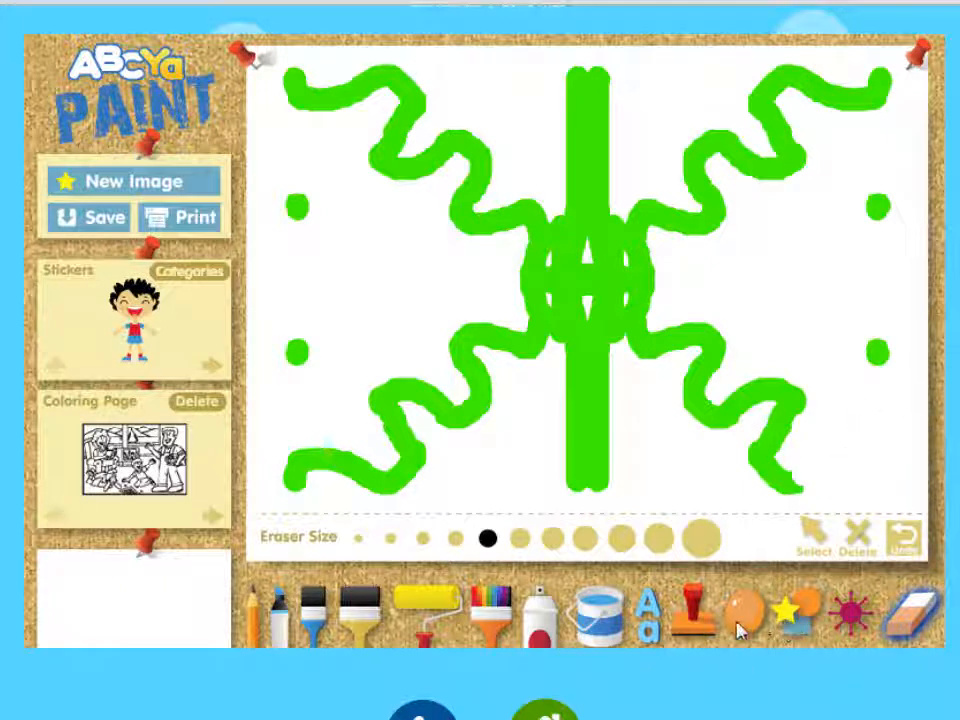
- Review the options of the stamp, text, paint bucket, spray can, rainbow brush, roller, paintbrush and marker tools
left_click(700, 625)
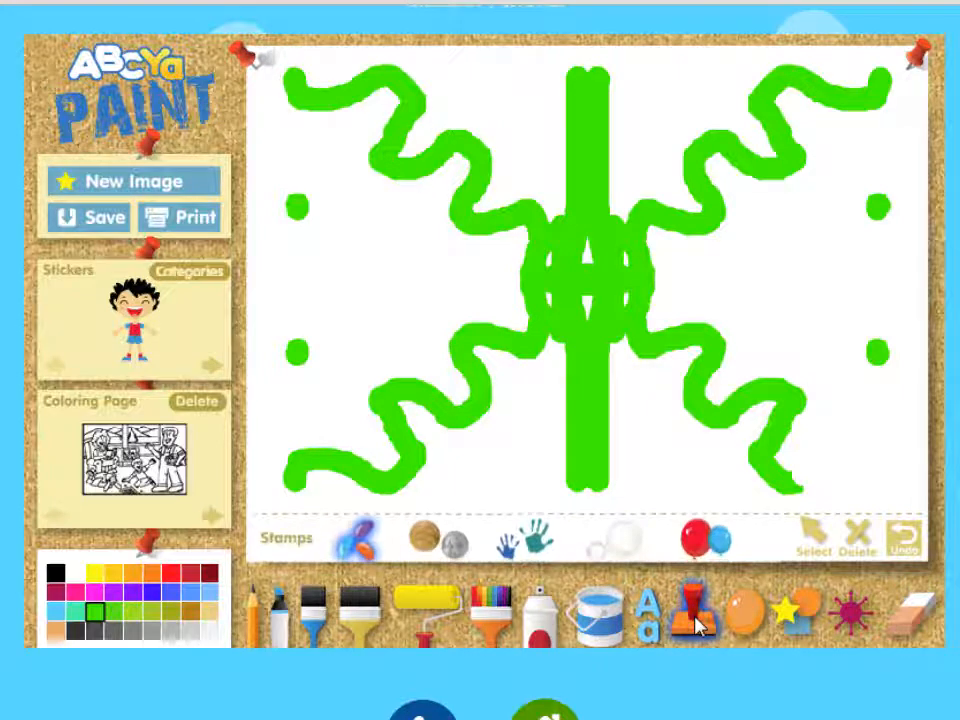
left_click(648, 625)
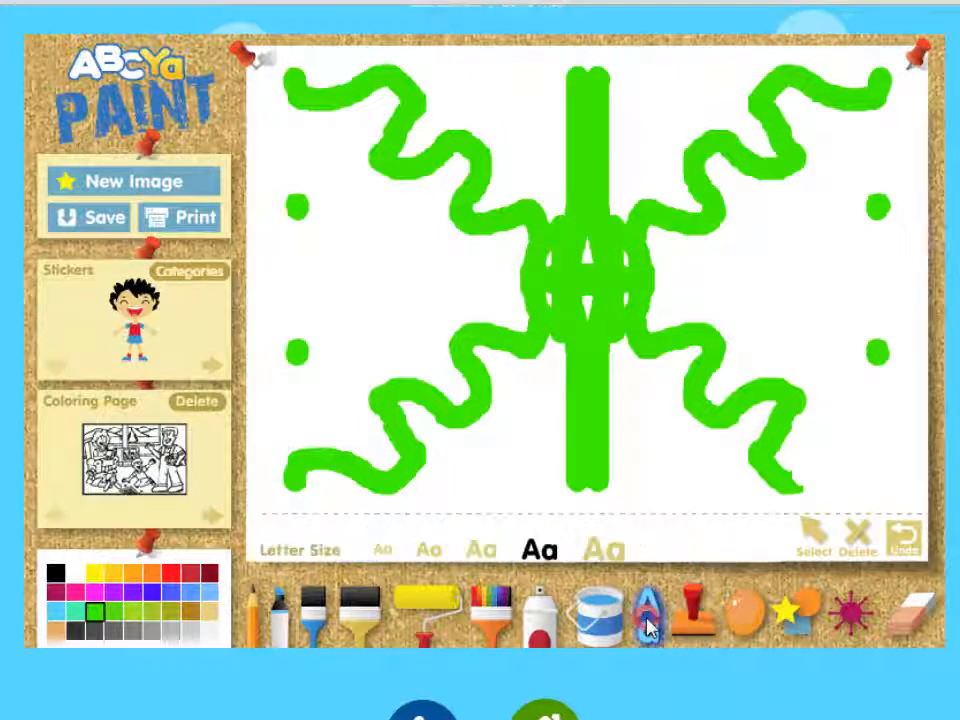
left_click(603, 622)
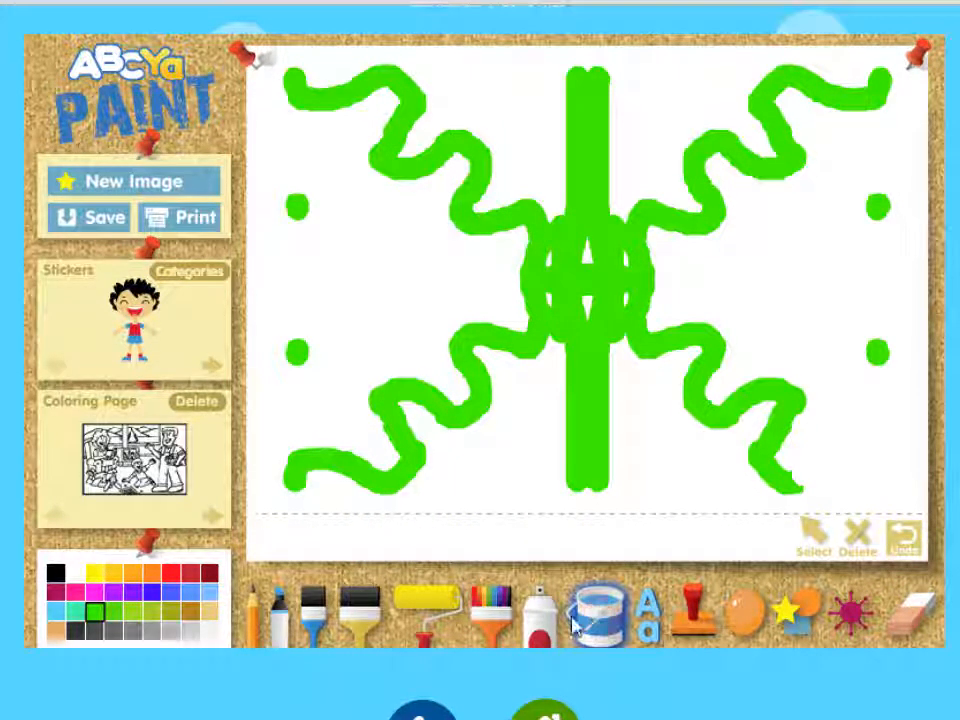
left_click(537, 623)
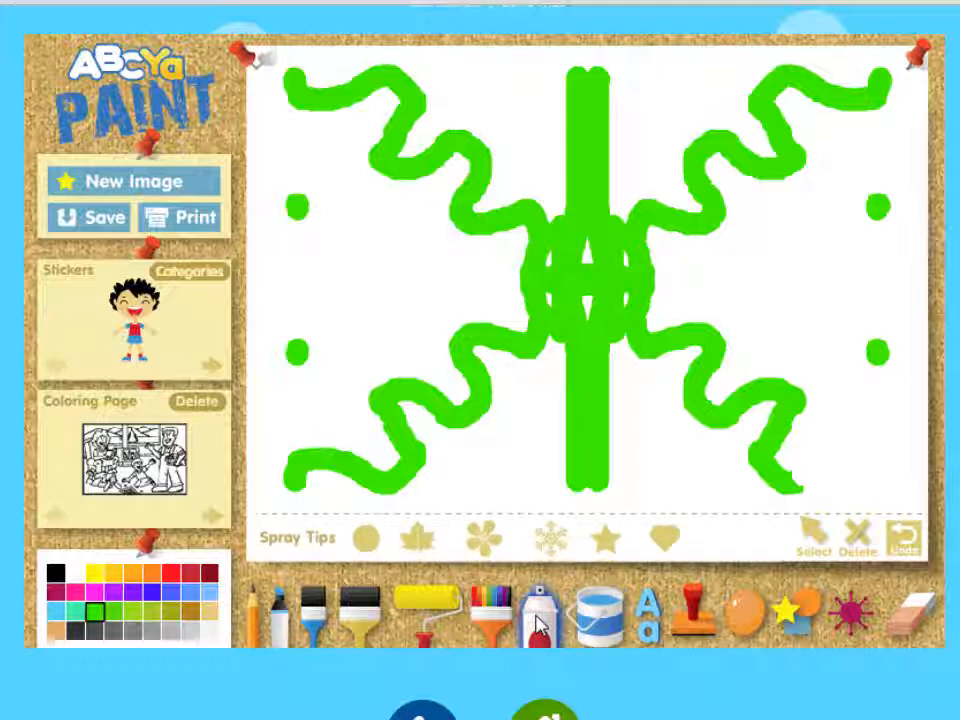
left_click(495, 620)
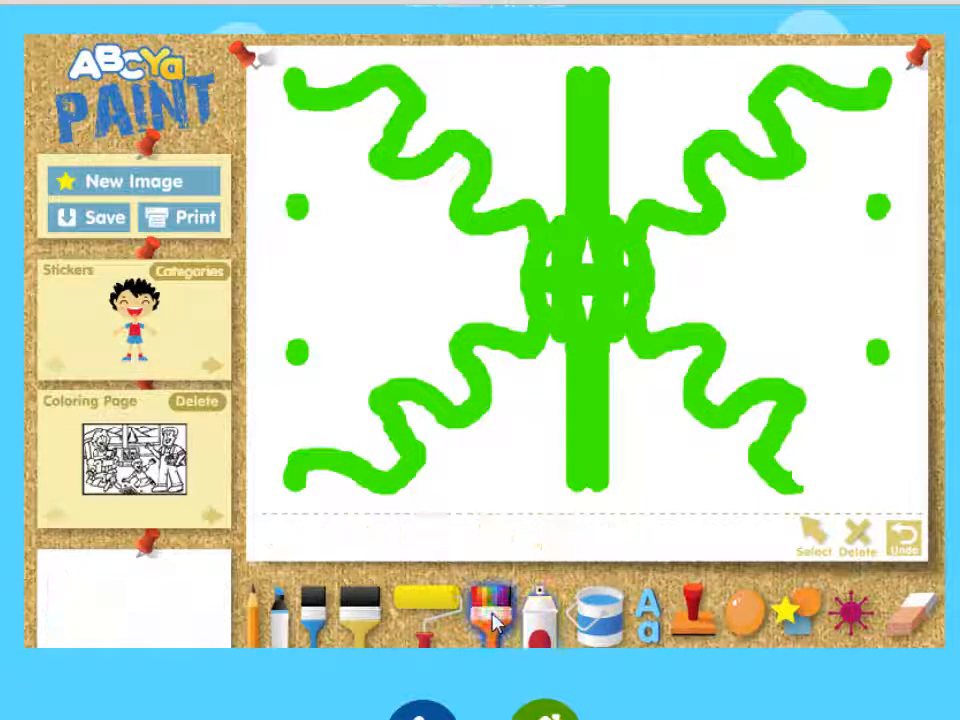
left_click(430, 615)
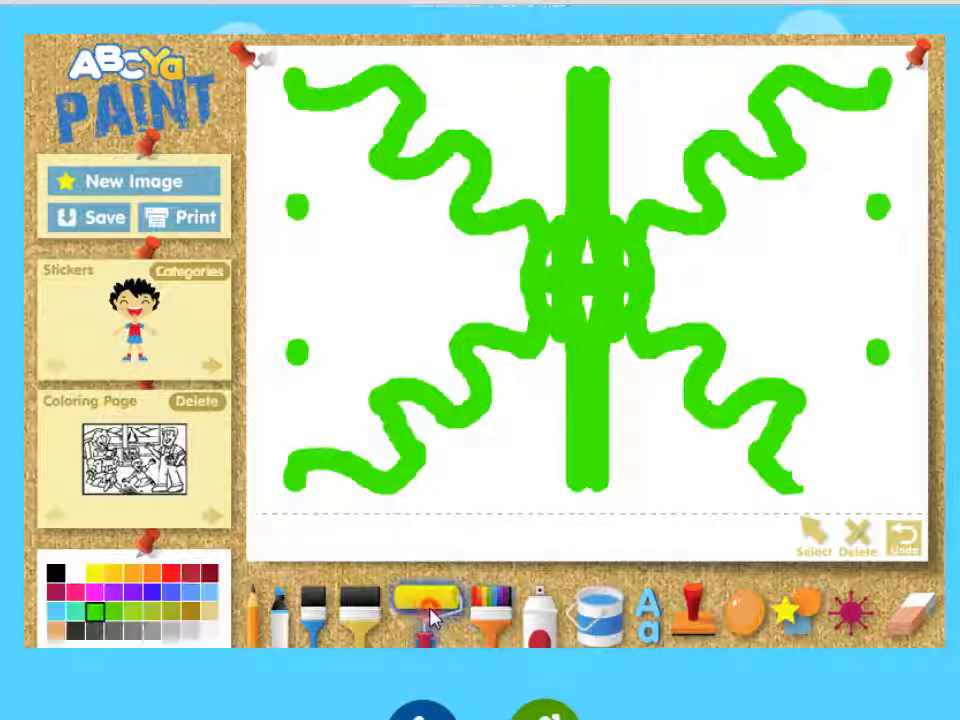
left_click(362, 615)
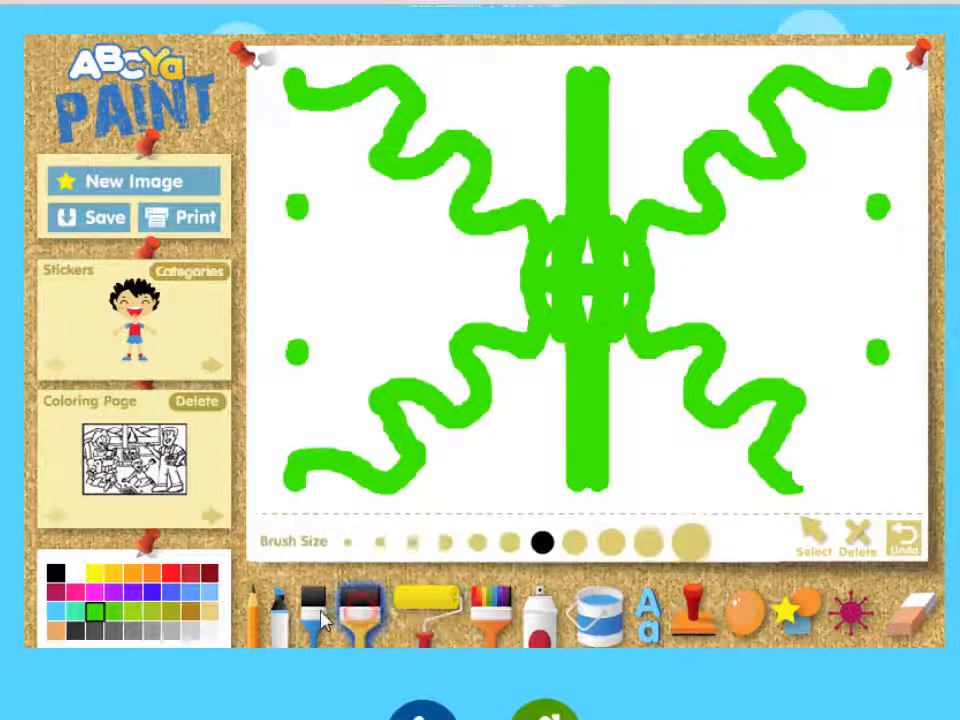
left_click(315, 615)
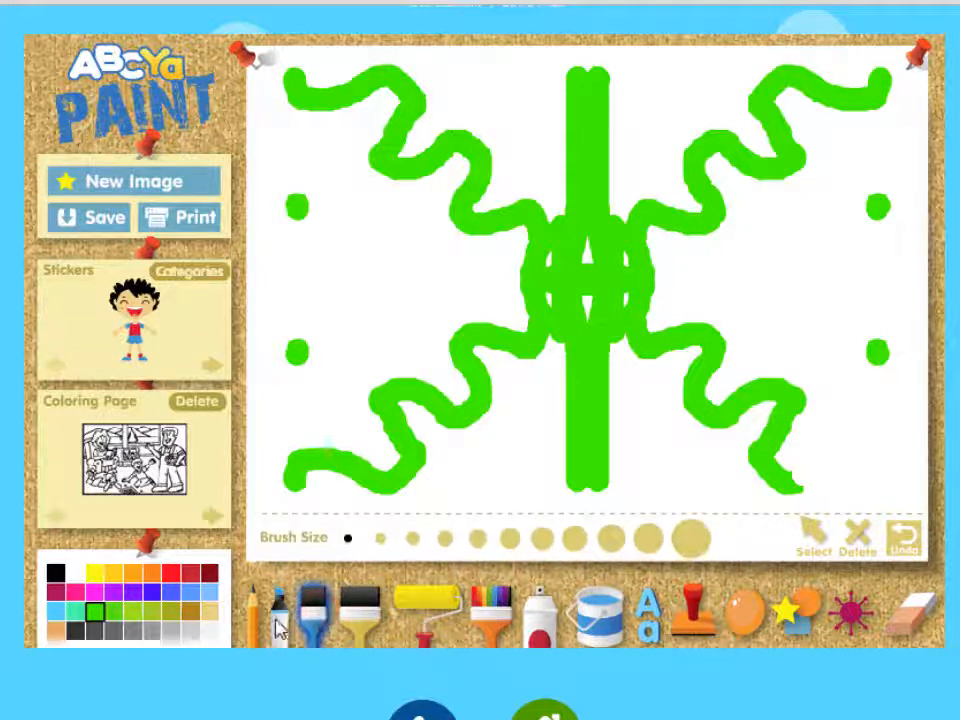
left_click(279, 620)
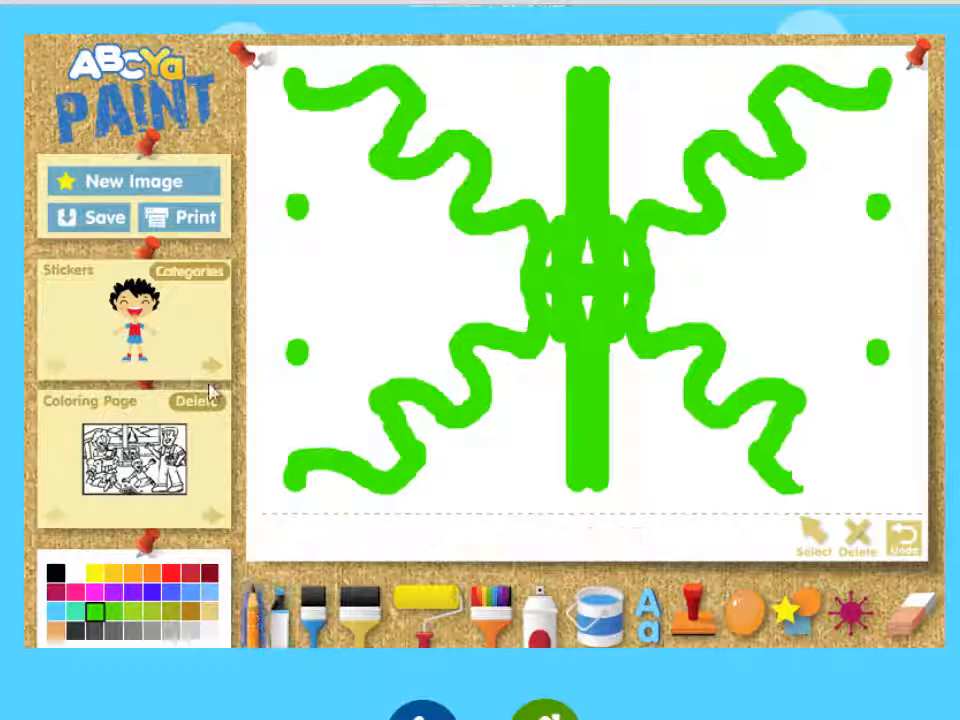
- Start a new image, confirming the erase, and switch the stickers to the Solar category
left_click(95, 185)
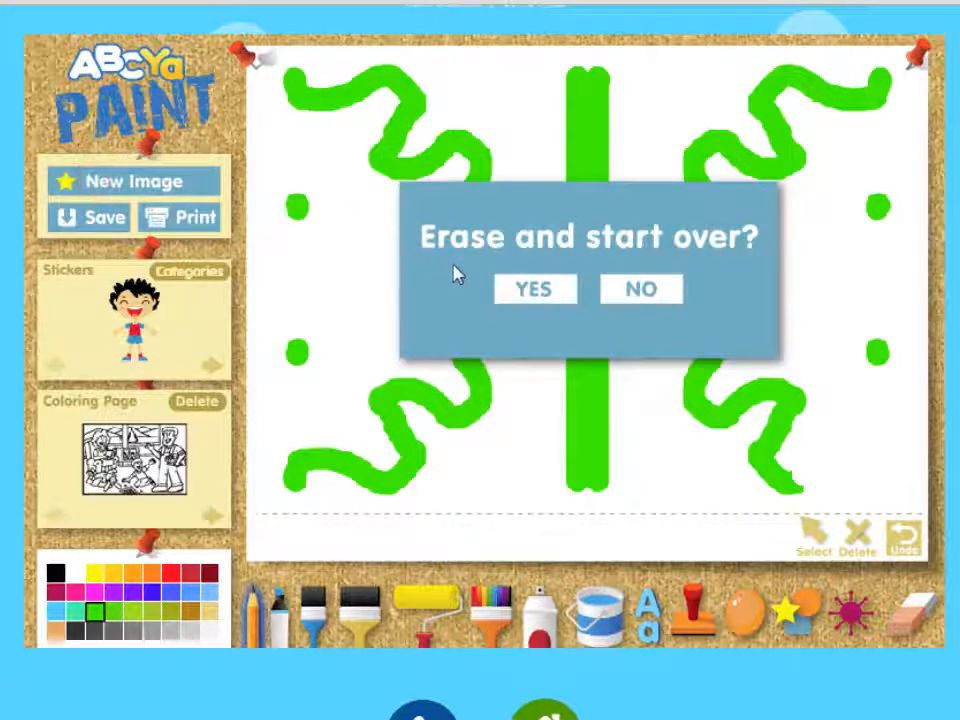
left_click(505, 296)
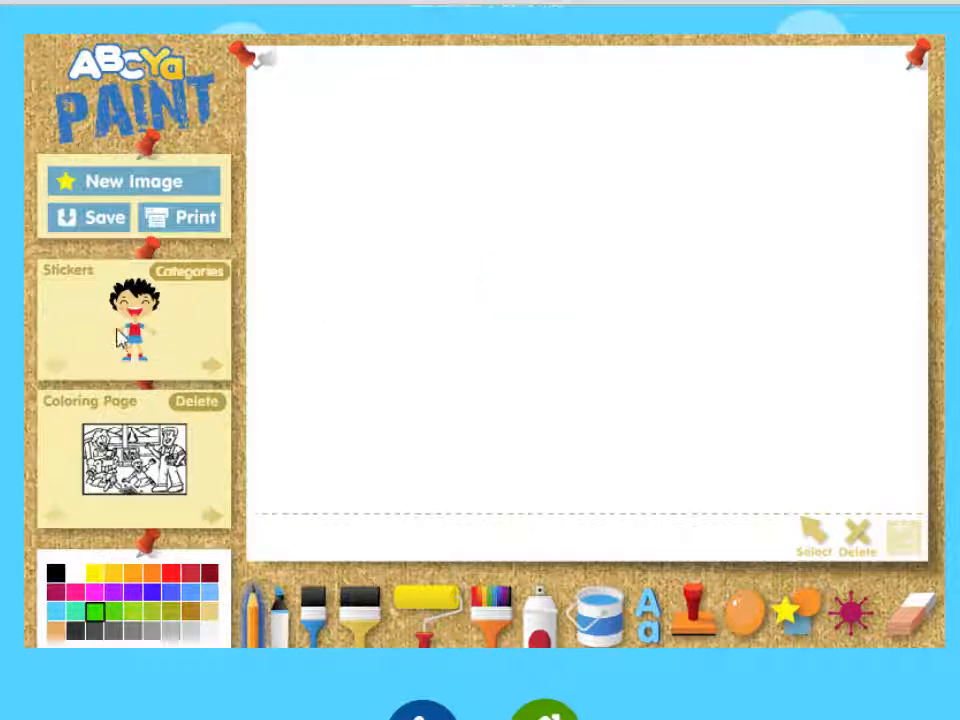
left_click(191, 280)
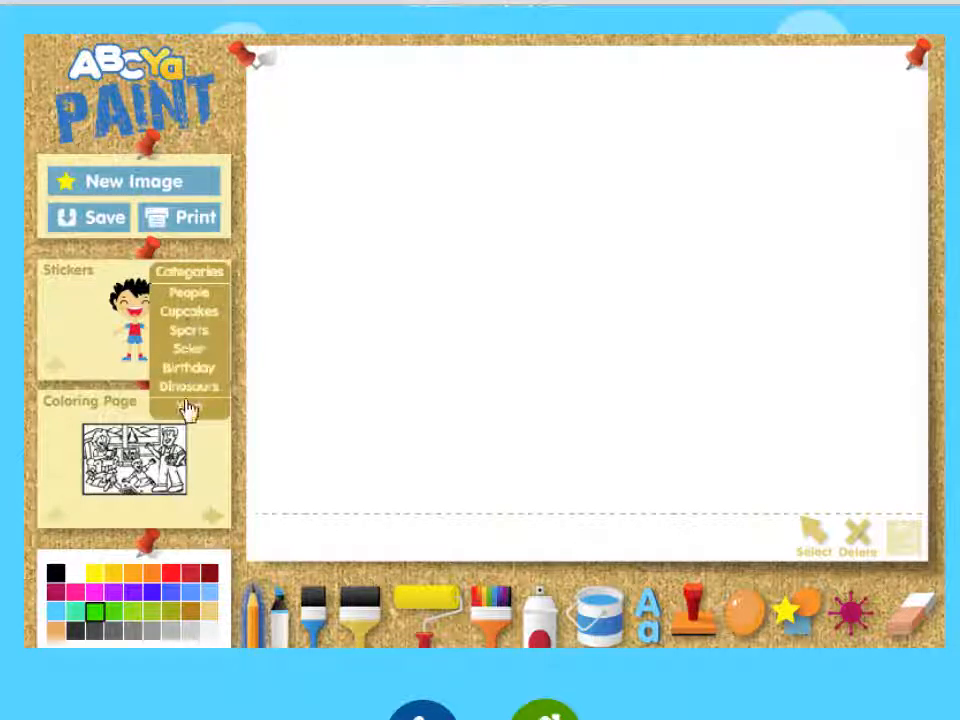
left_click(190, 351)
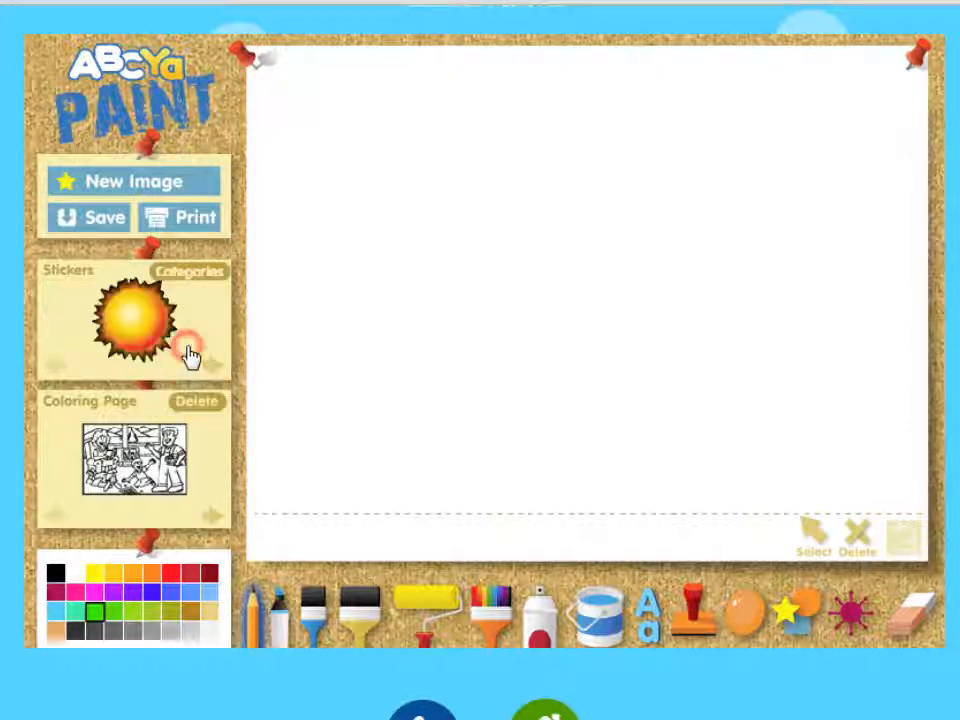
- Browse through the Solar stickers to the brown planet
left_click(213, 374)
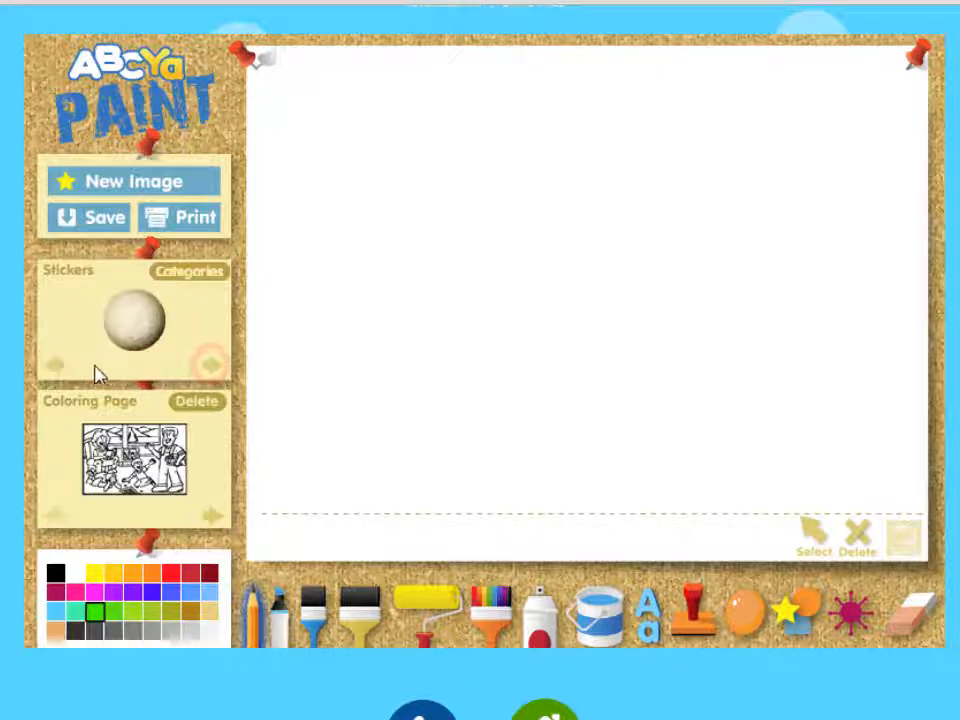
left_click(57, 368)
left_click(213, 374)
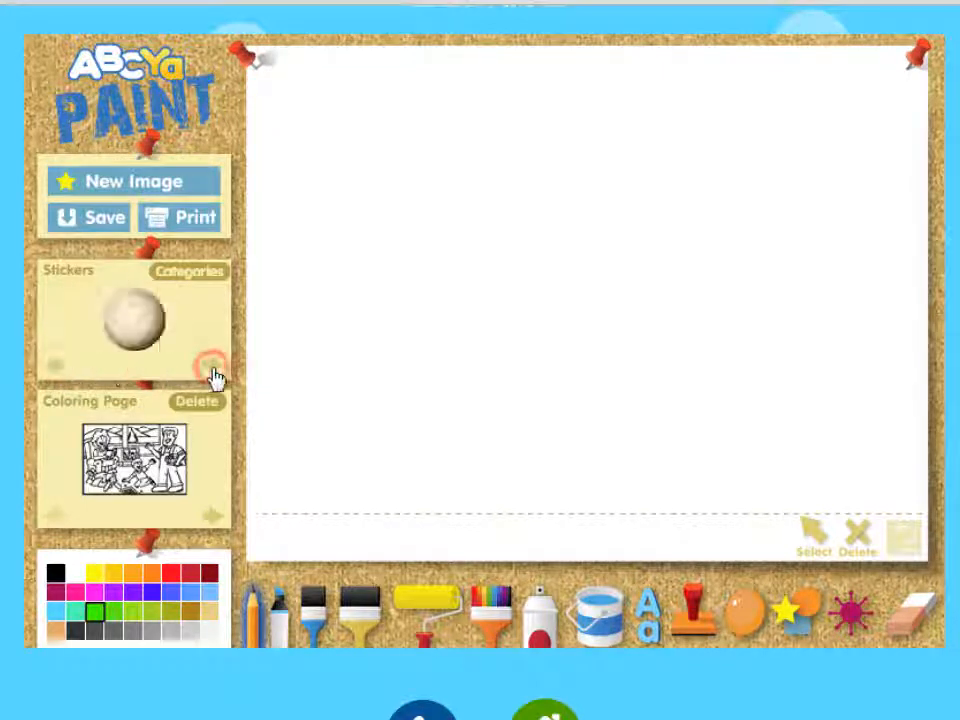
left_click(213, 374)
left_click(213, 374)
left_click(213, 374)
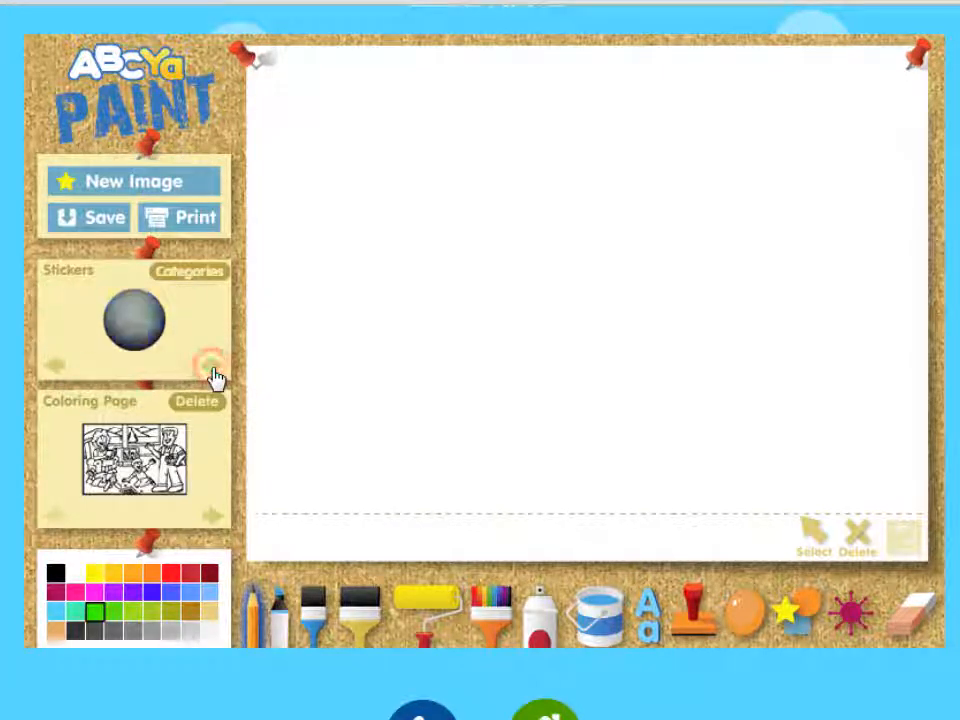
left_click(213, 374)
left_click(213, 374)
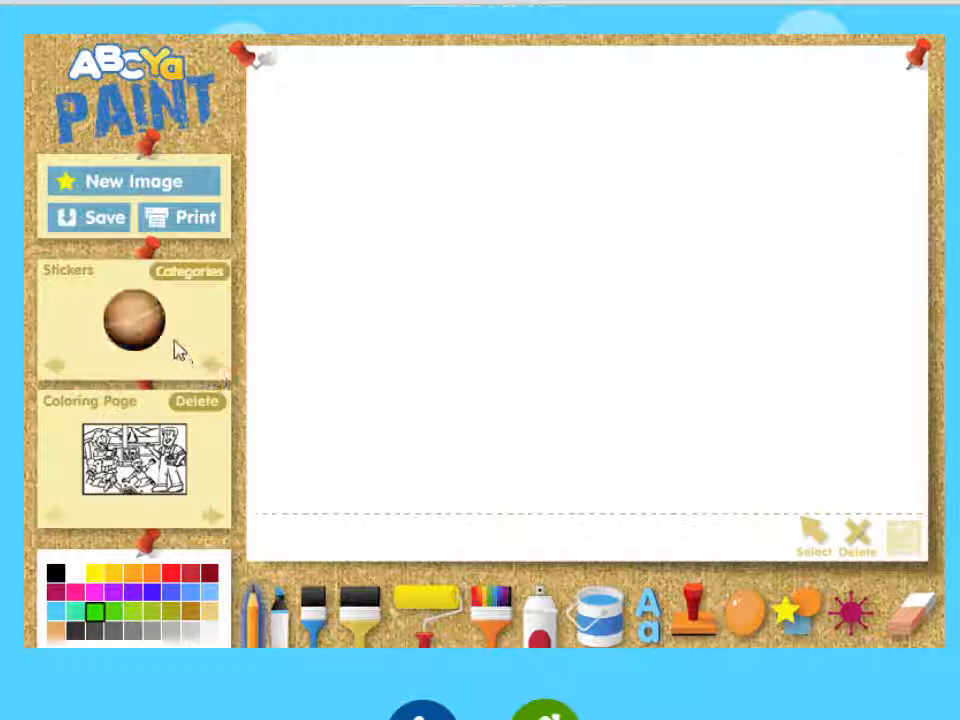
- Place the brown planet sticker on the canvas, enlarge it into a wider oval and move it to the upper-right corner
left_click_drag(136, 335, 503, 318)
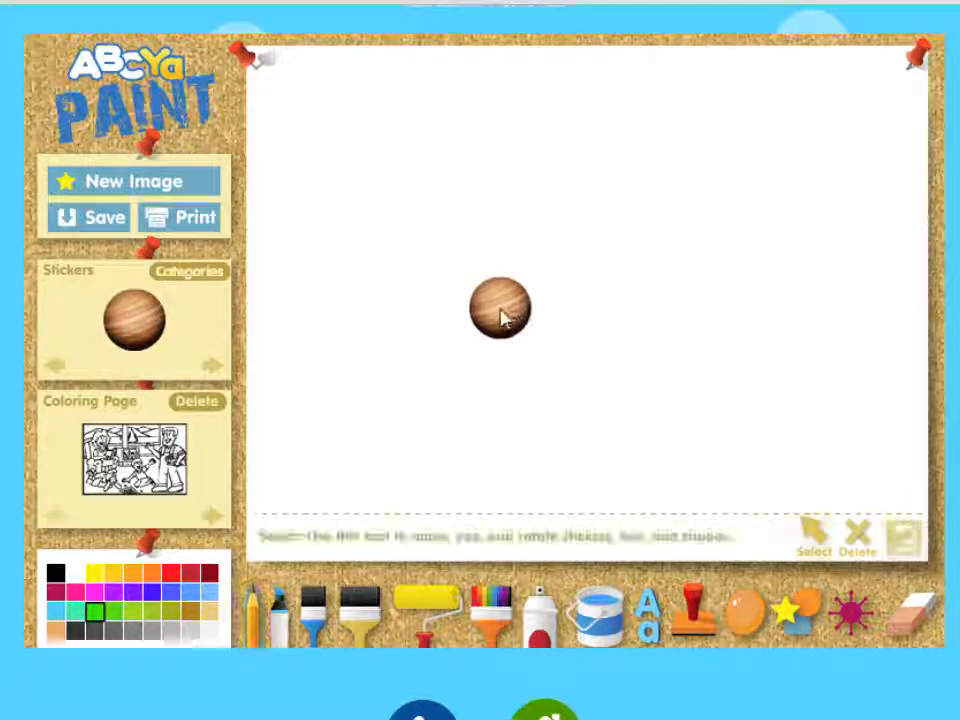
left_click(812, 533)
left_click(497, 315)
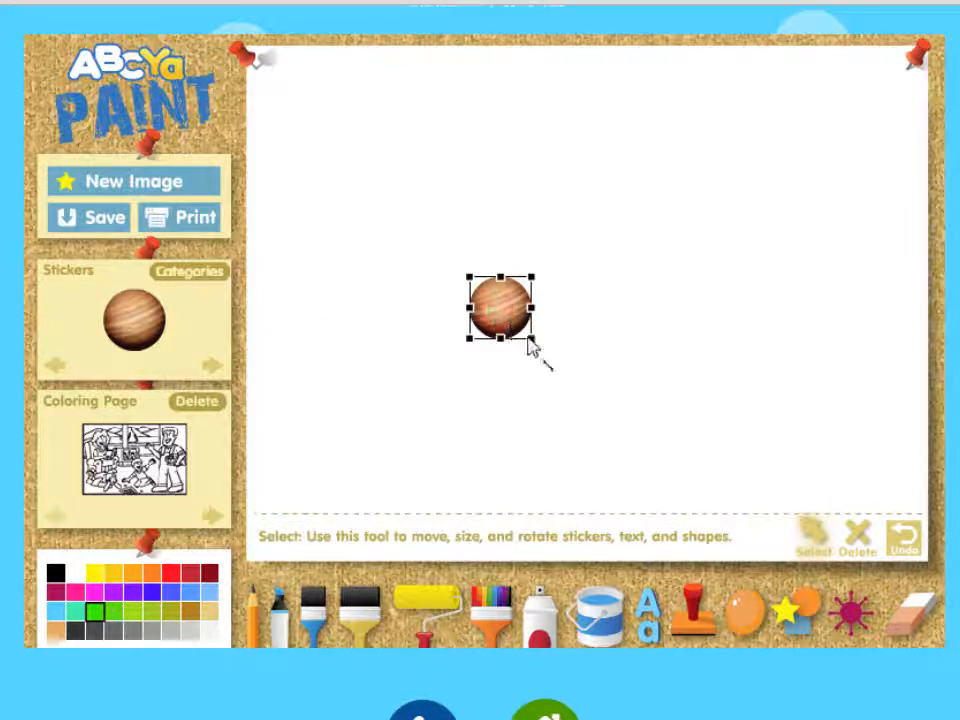
left_click_drag(530, 340, 567, 368)
left_click_drag(508, 305, 831, 163)
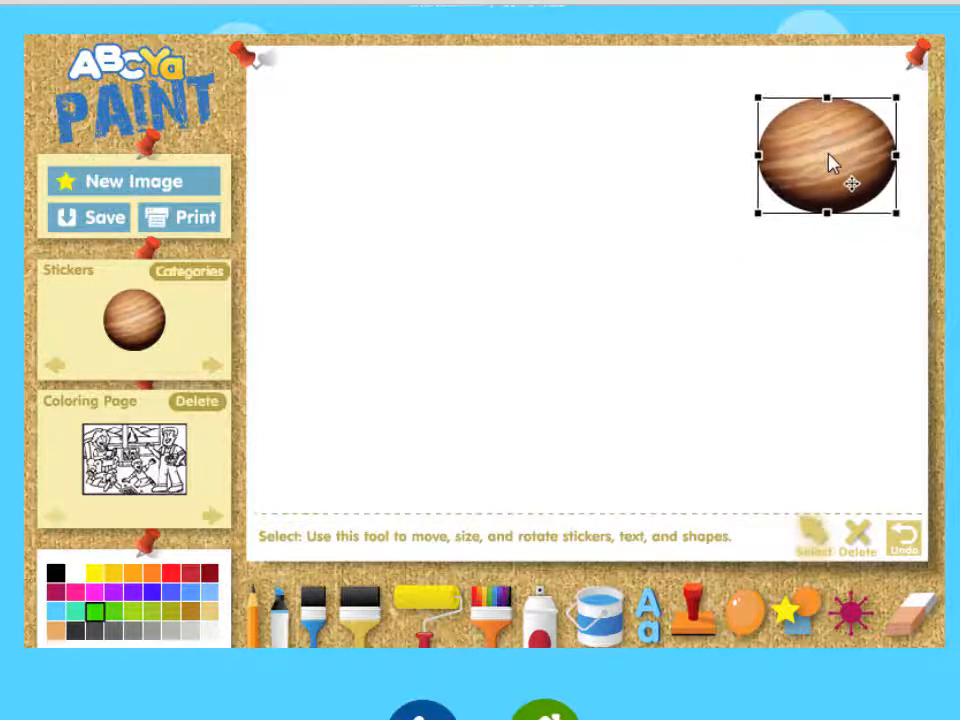
- Delete the enlarged planet sticker from the canvas with the Delete tool
left_click(857, 539)
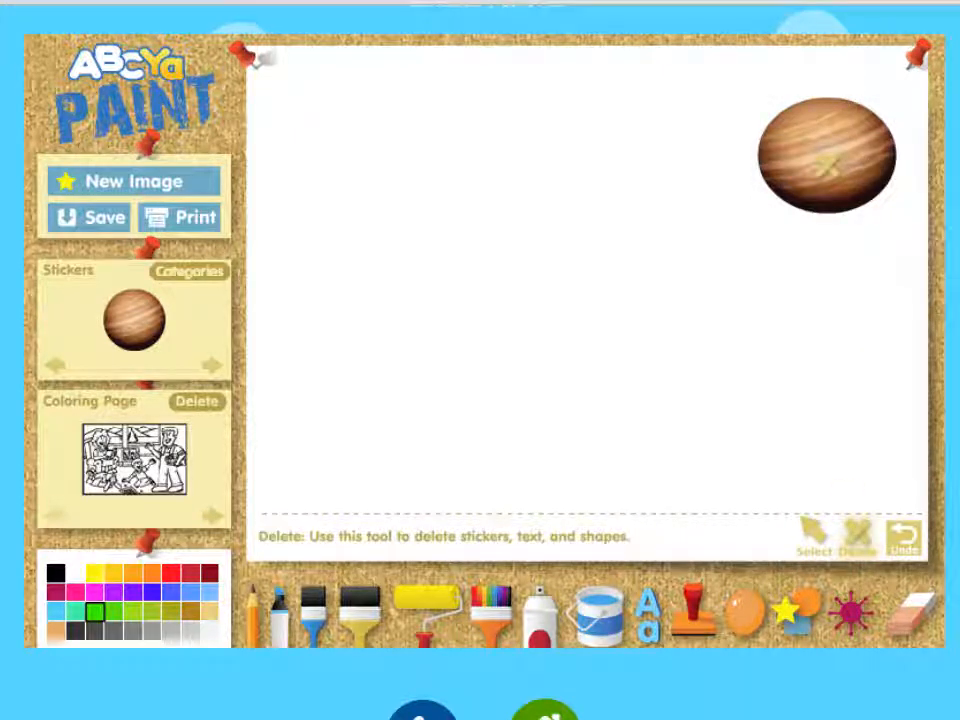
left_click(827, 167)
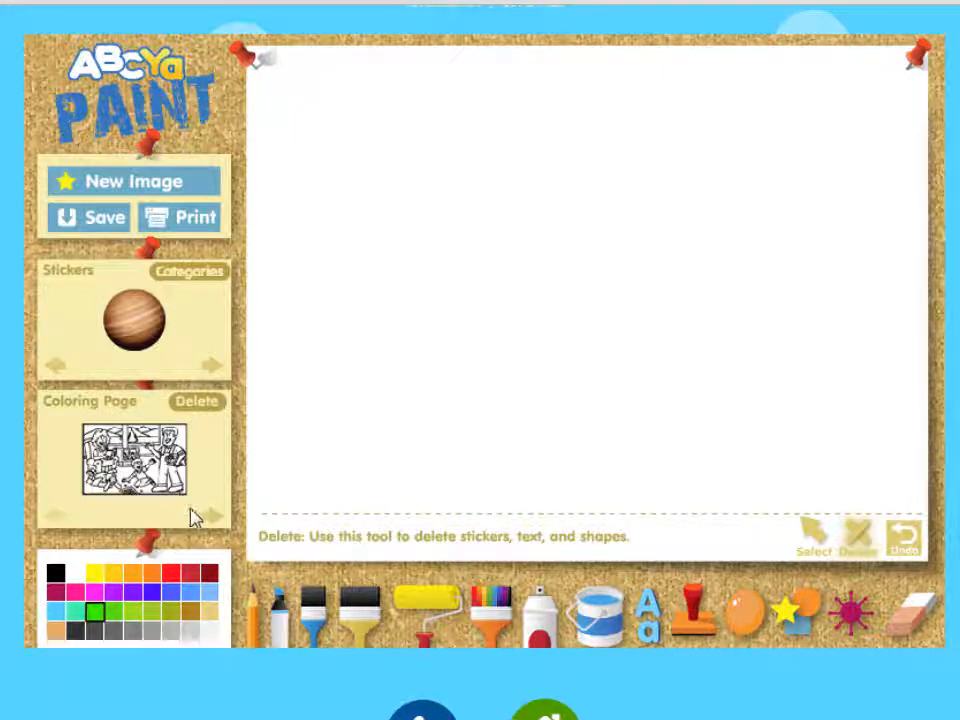
- Place the family-by-the-fireplace coloring page and fill its floor, the wall below the window and the ground outside with green
left_click(170, 480)
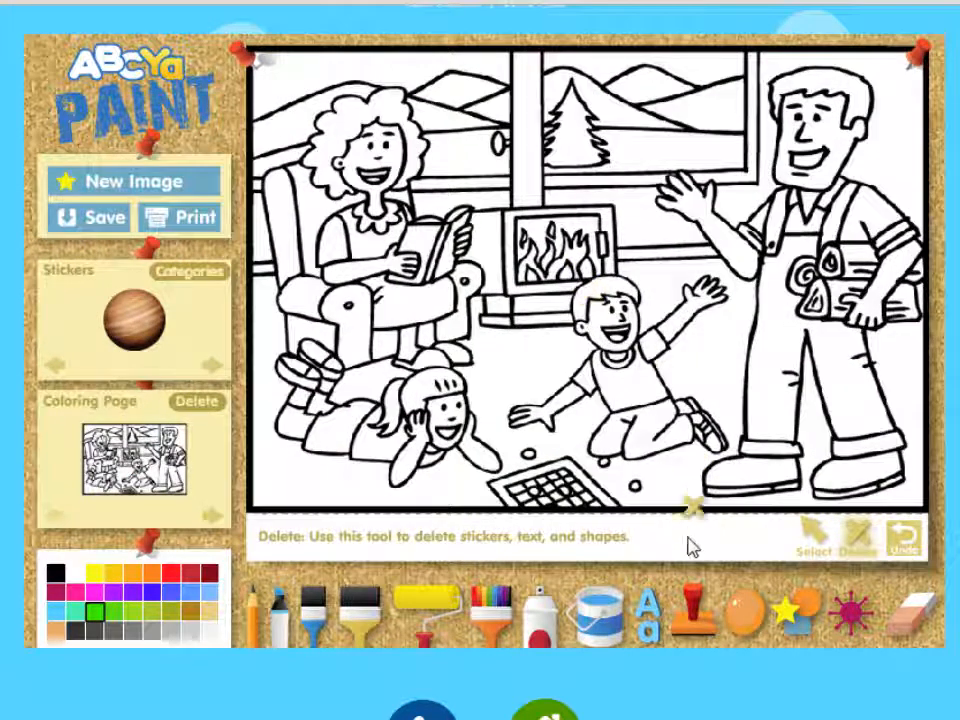
left_click(595, 622)
left_click(512, 360)
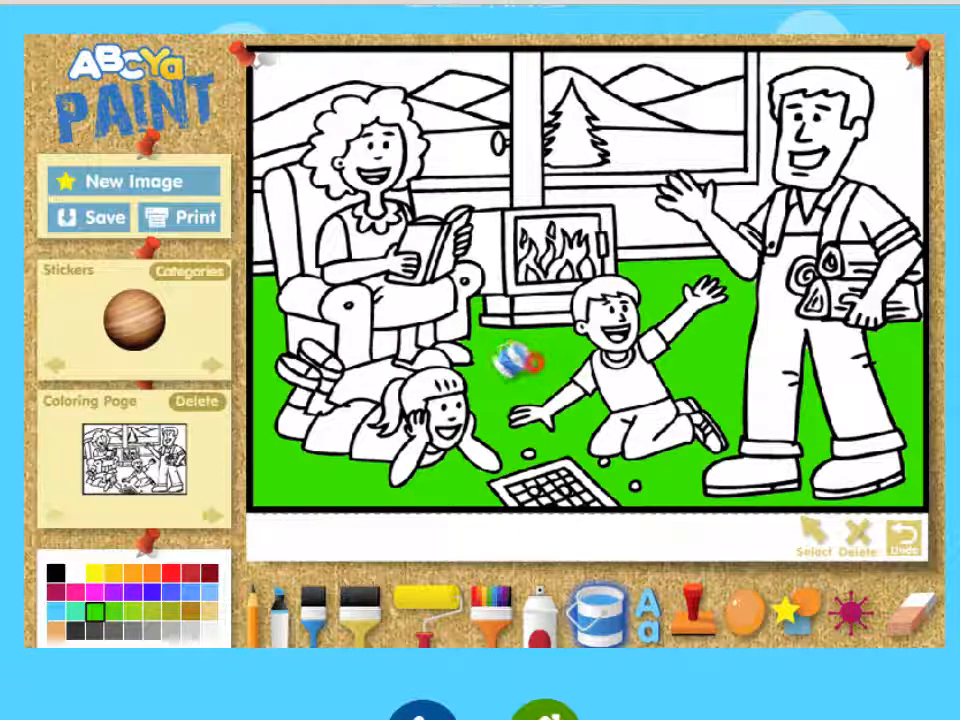
left_click(615, 218)
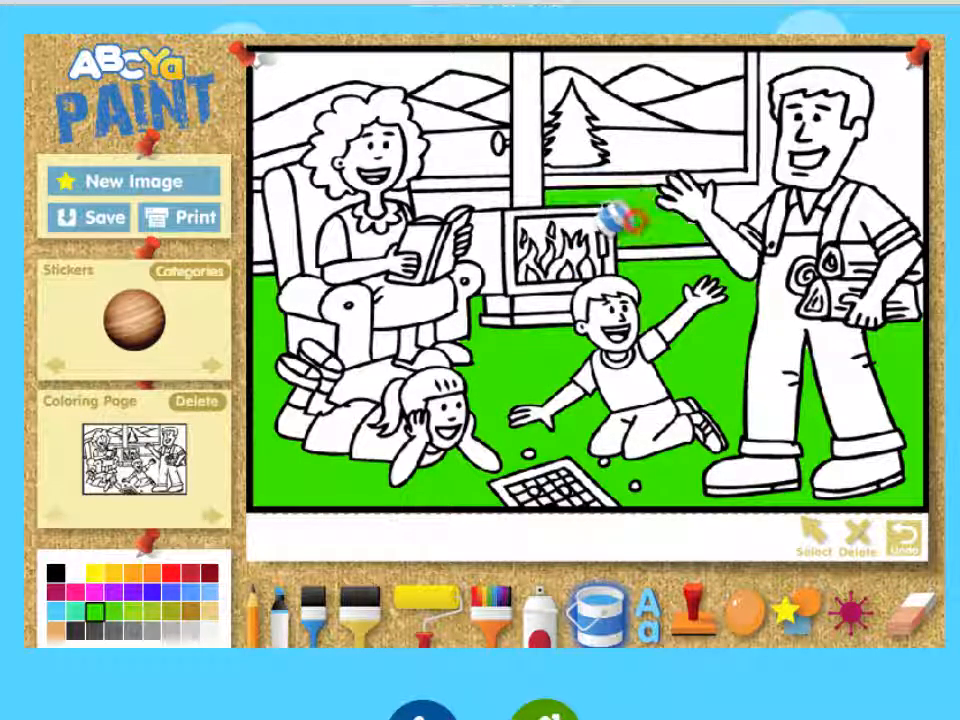
left_click(621, 148)
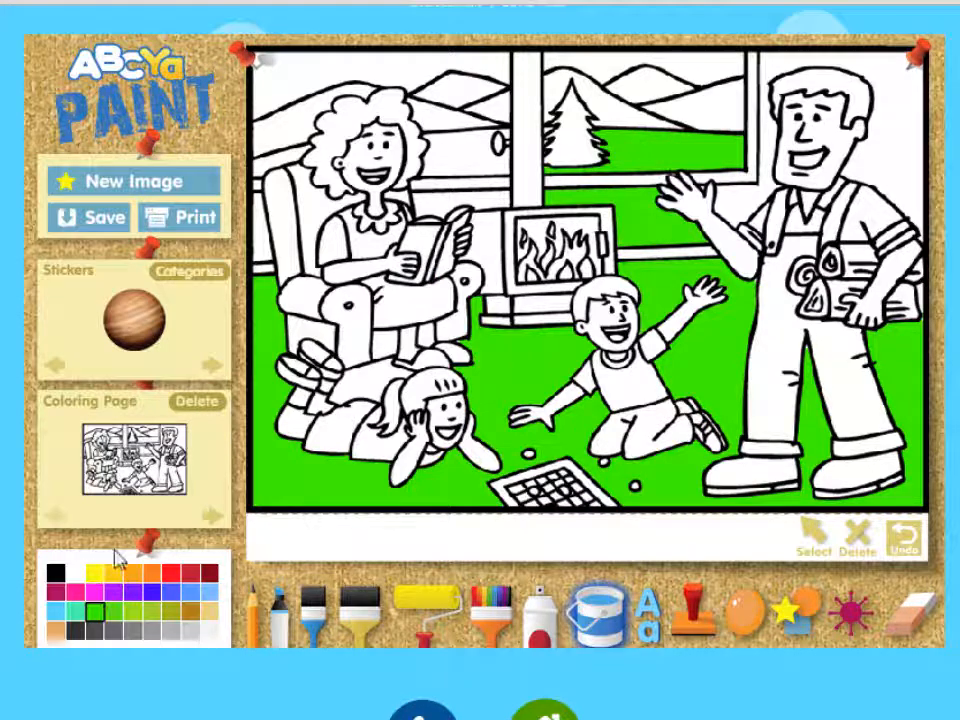
- Switch to the baseball coloring page and place it on a new image, confirming the erase of the old green fills
left_click(213, 516)
left_click(214, 523)
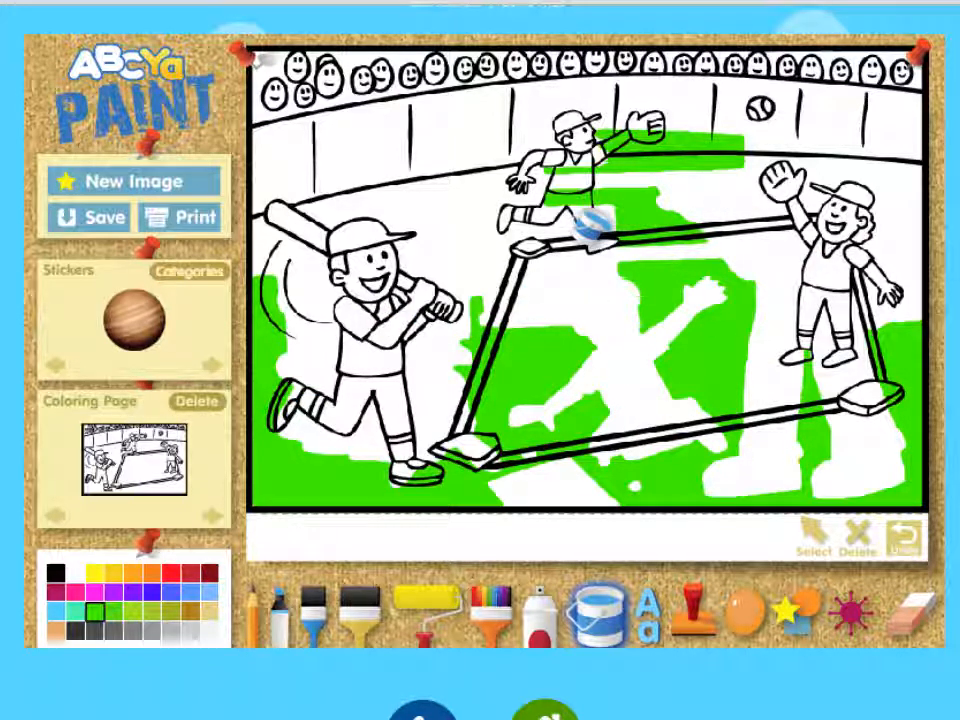
left_click(172, 190)
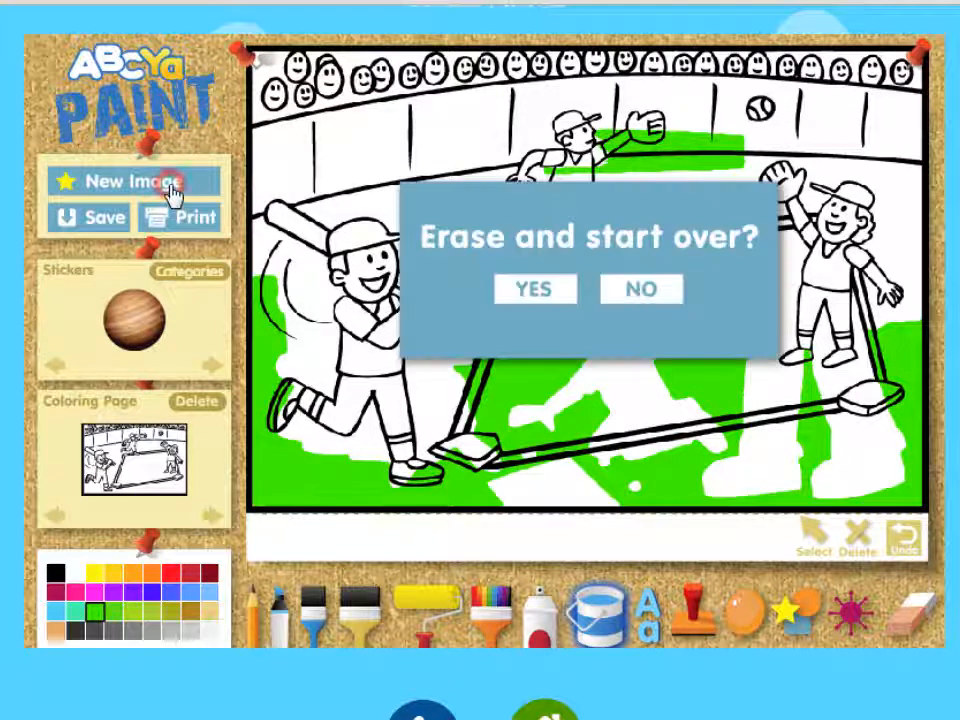
left_click(523, 290)
left_click(128, 455)
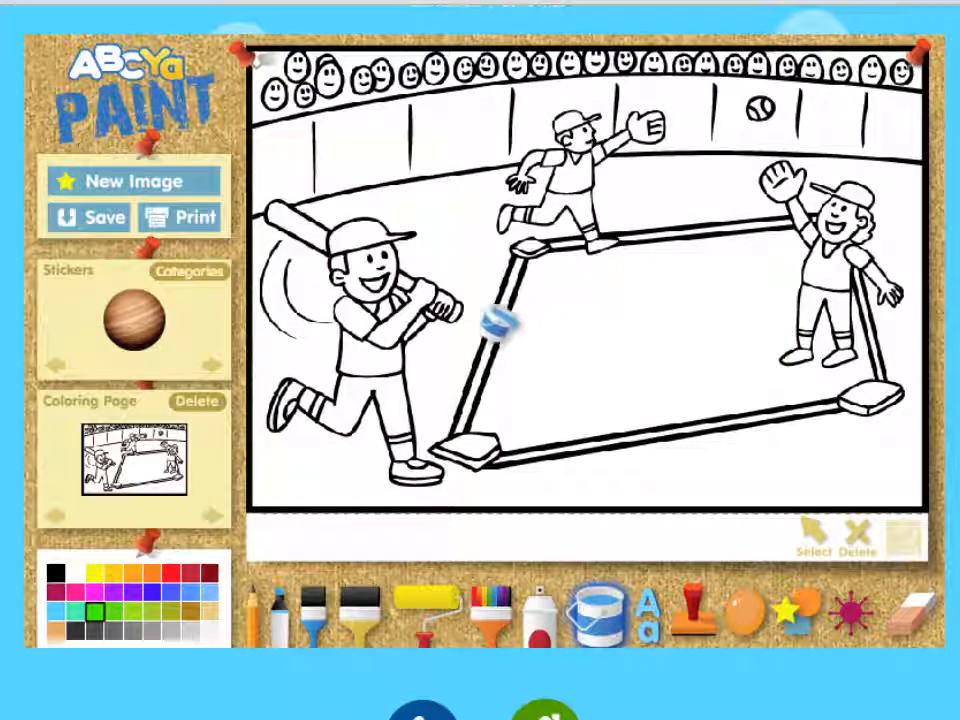
- Fill the baseball field's grass with green and the infield between the bases with light tan using the paint bucket
left_click(415, 222)
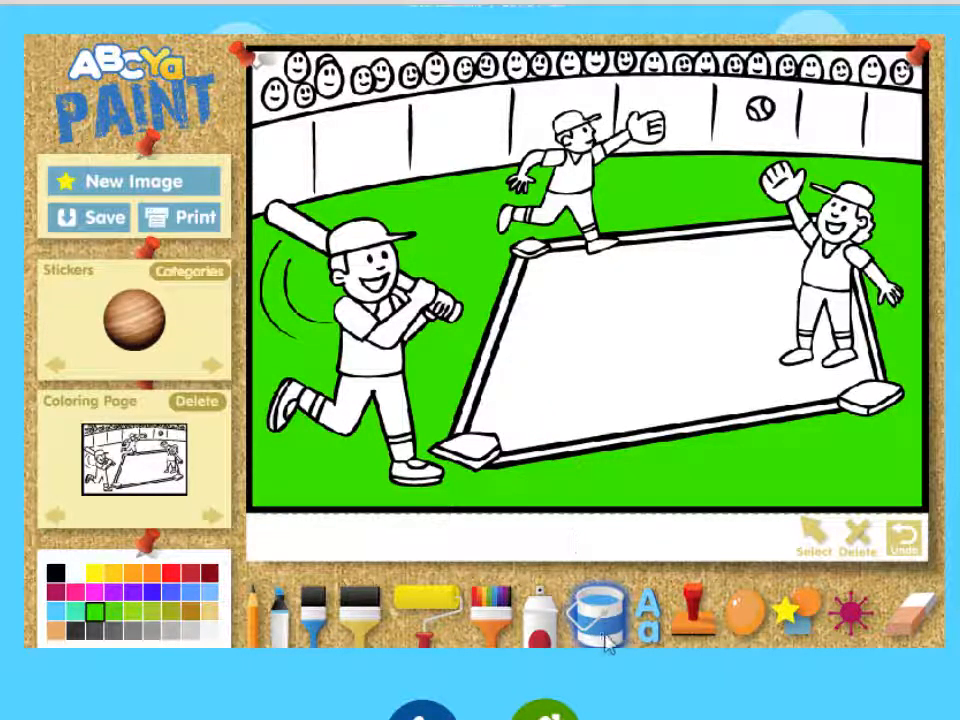
left_click(171, 574)
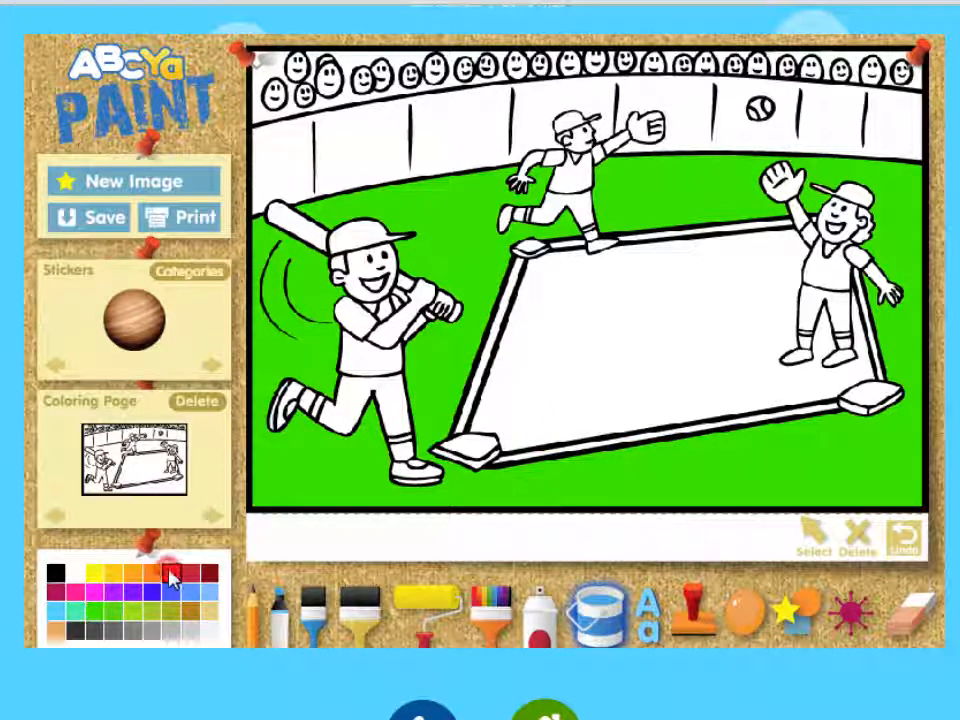
left_click(56, 633)
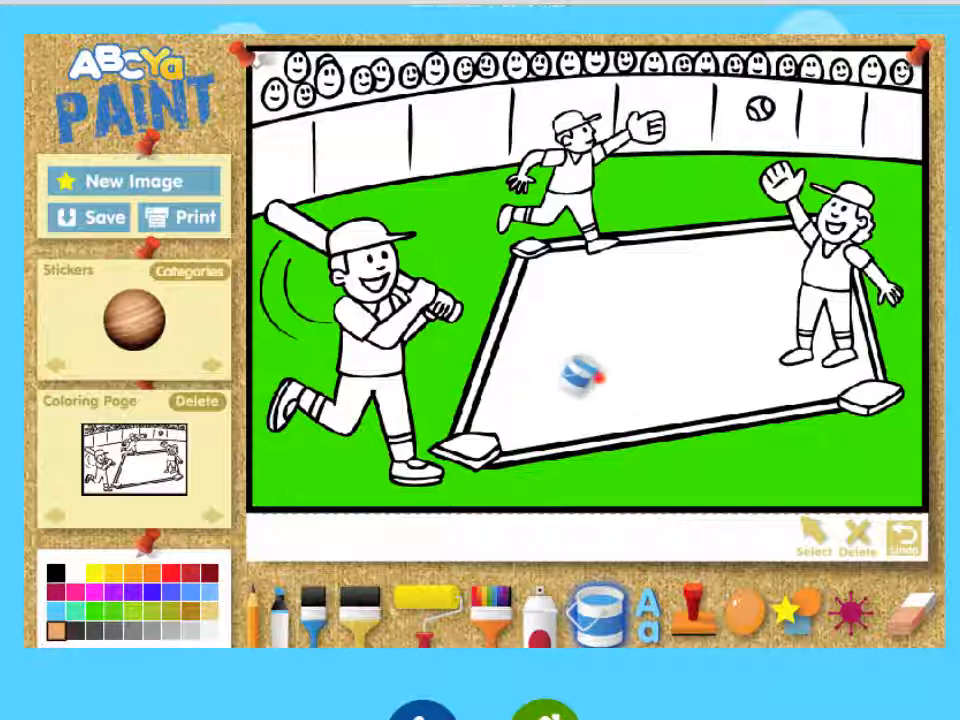
left_click(579, 375)
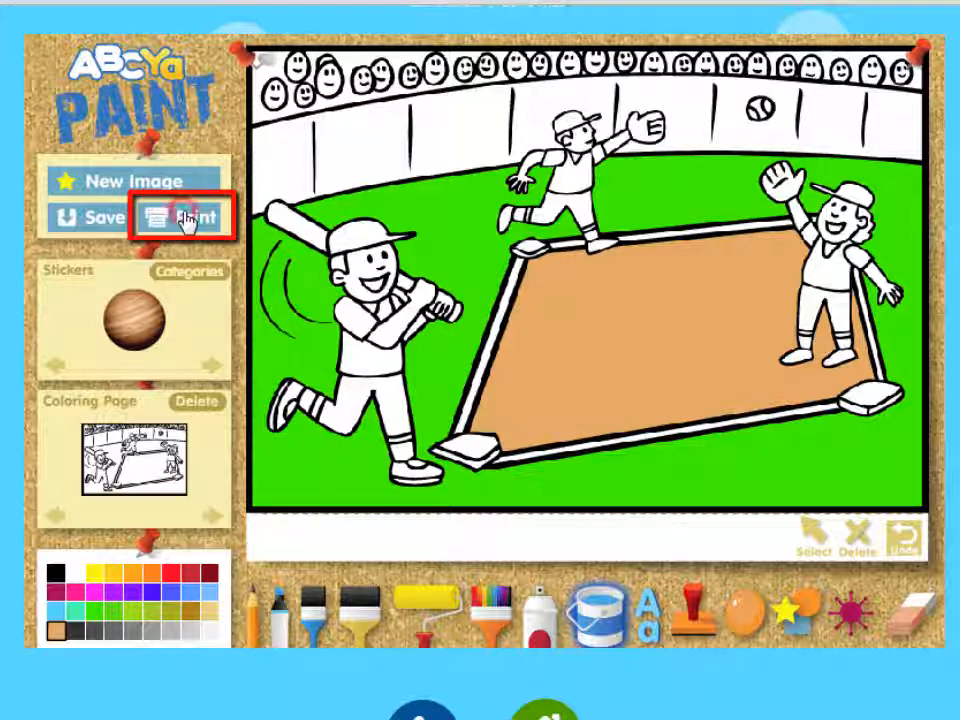
- Open the print settings for the baseball picture, choose Color as the color option and print it
left_click(186, 220)
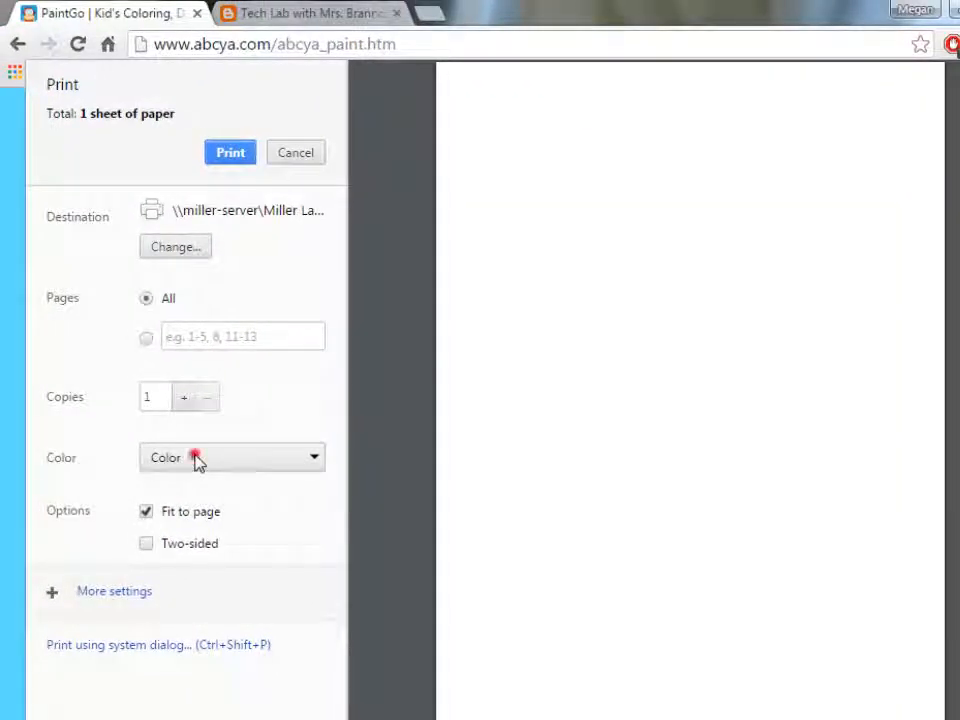
left_click(196, 458)
left_click(167, 500)
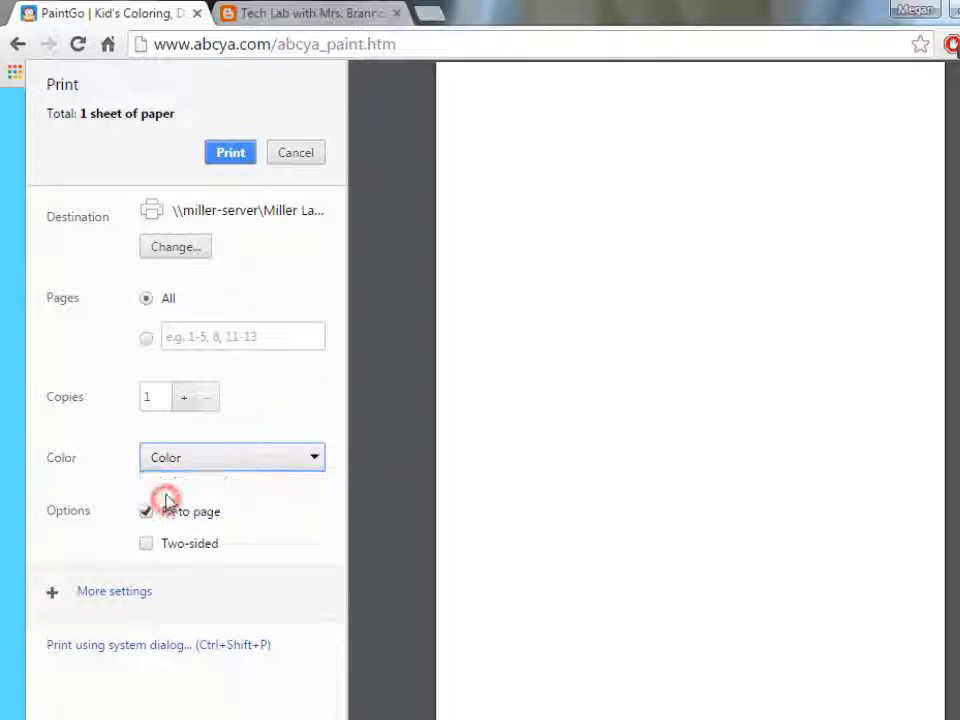
left_click(226, 158)
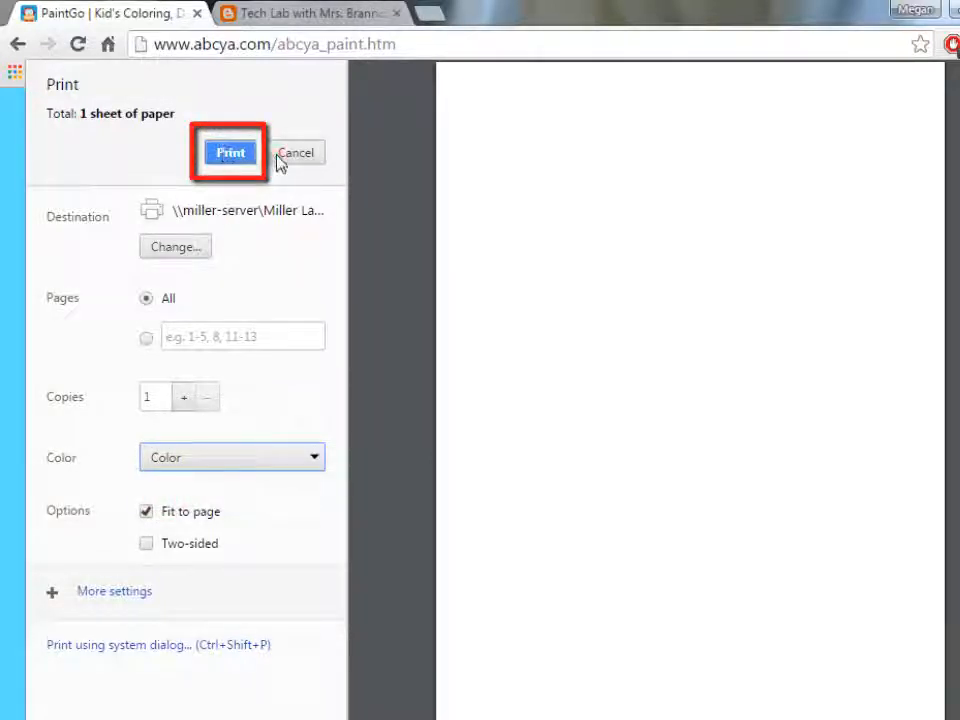